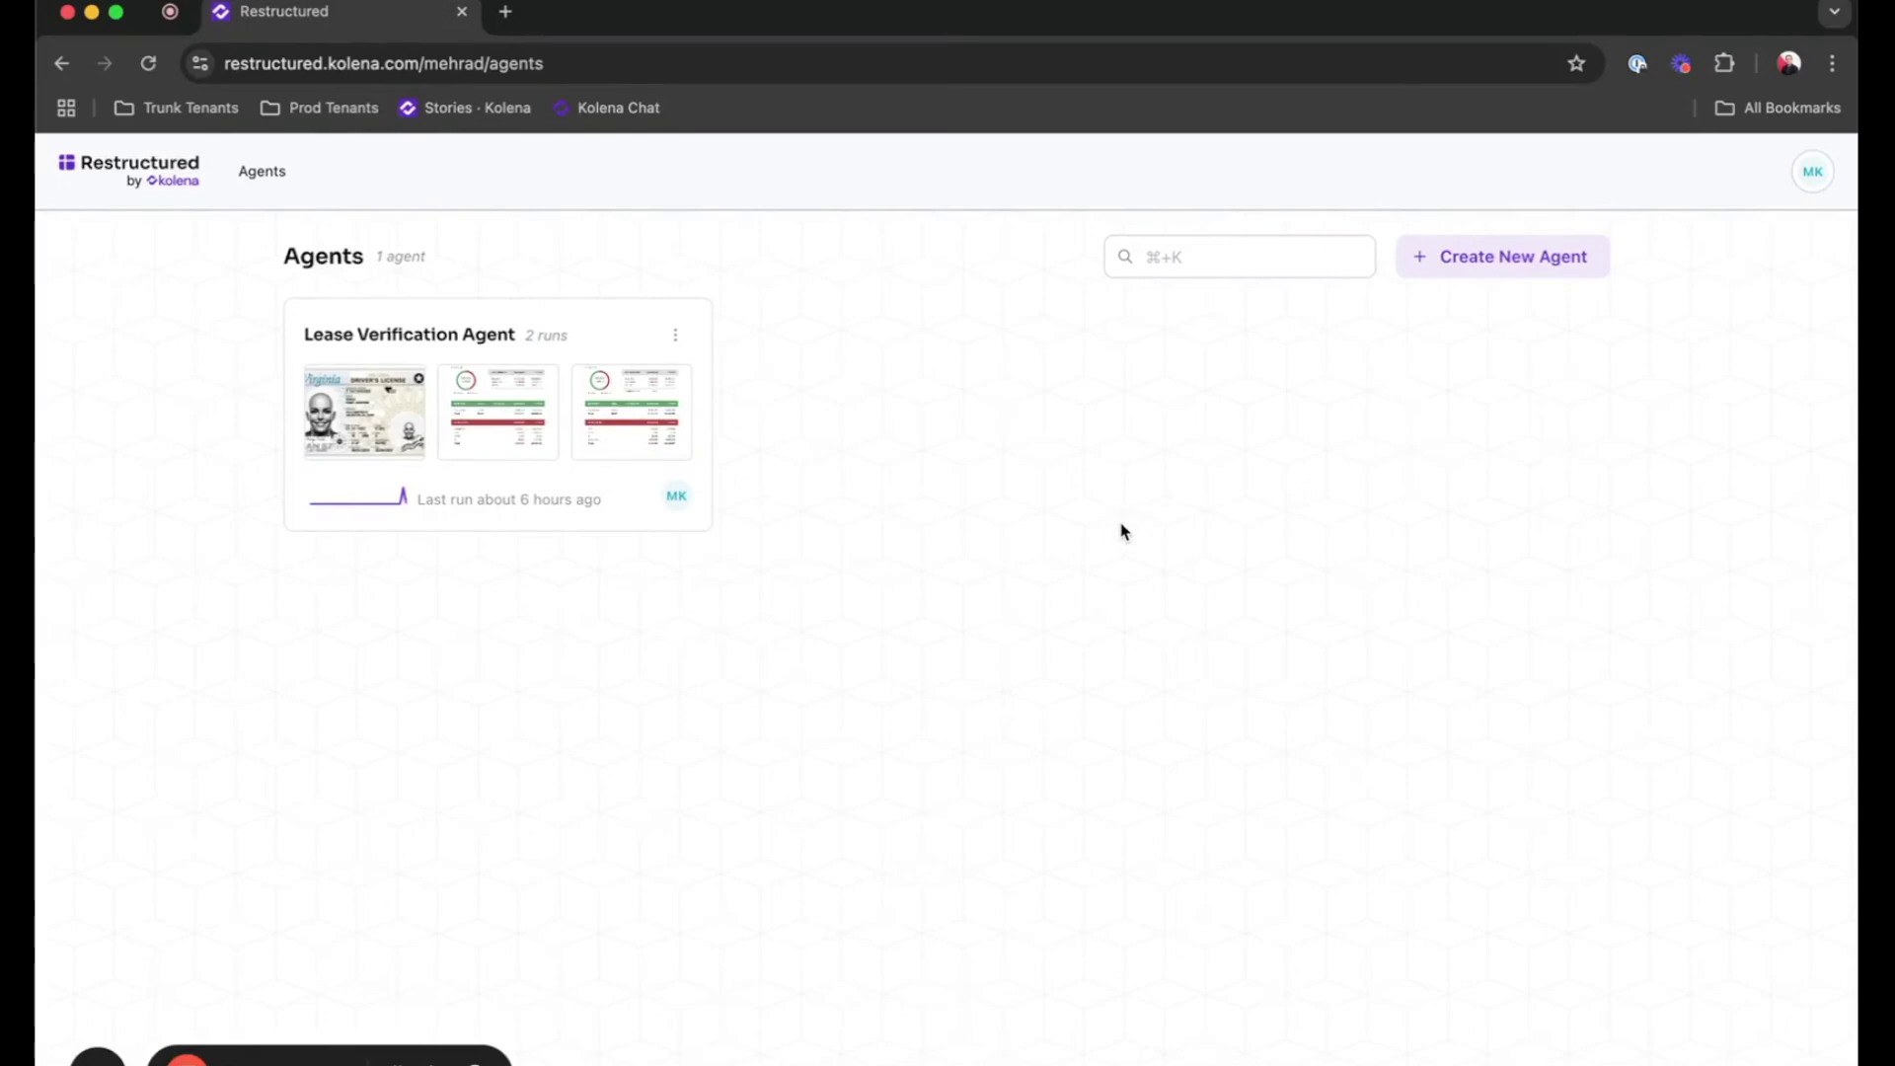
Start a new agent with the objective "Loan Underwriting" and review the file types supported for its example files
{"action": "left_click", "coordinate": [1533, 262]}
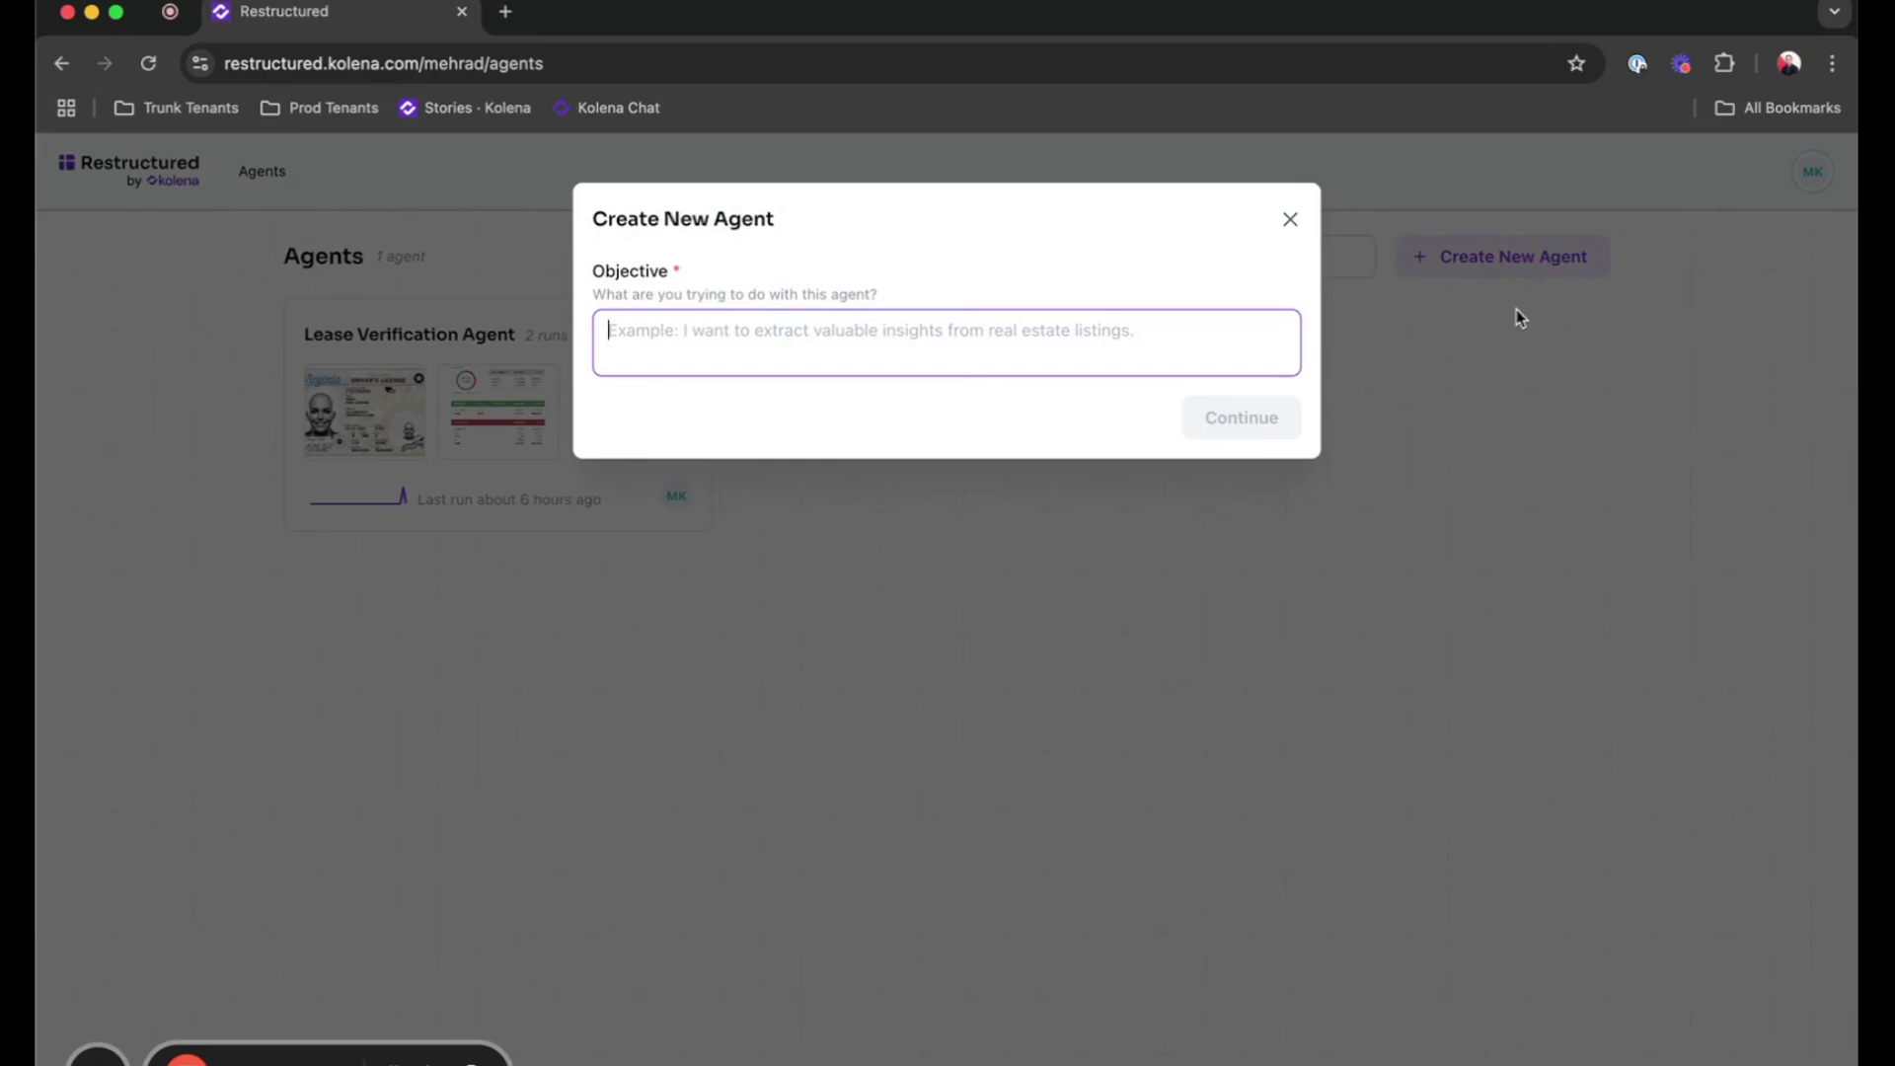
{"action": "type", "text": "Loan Underwriting"}
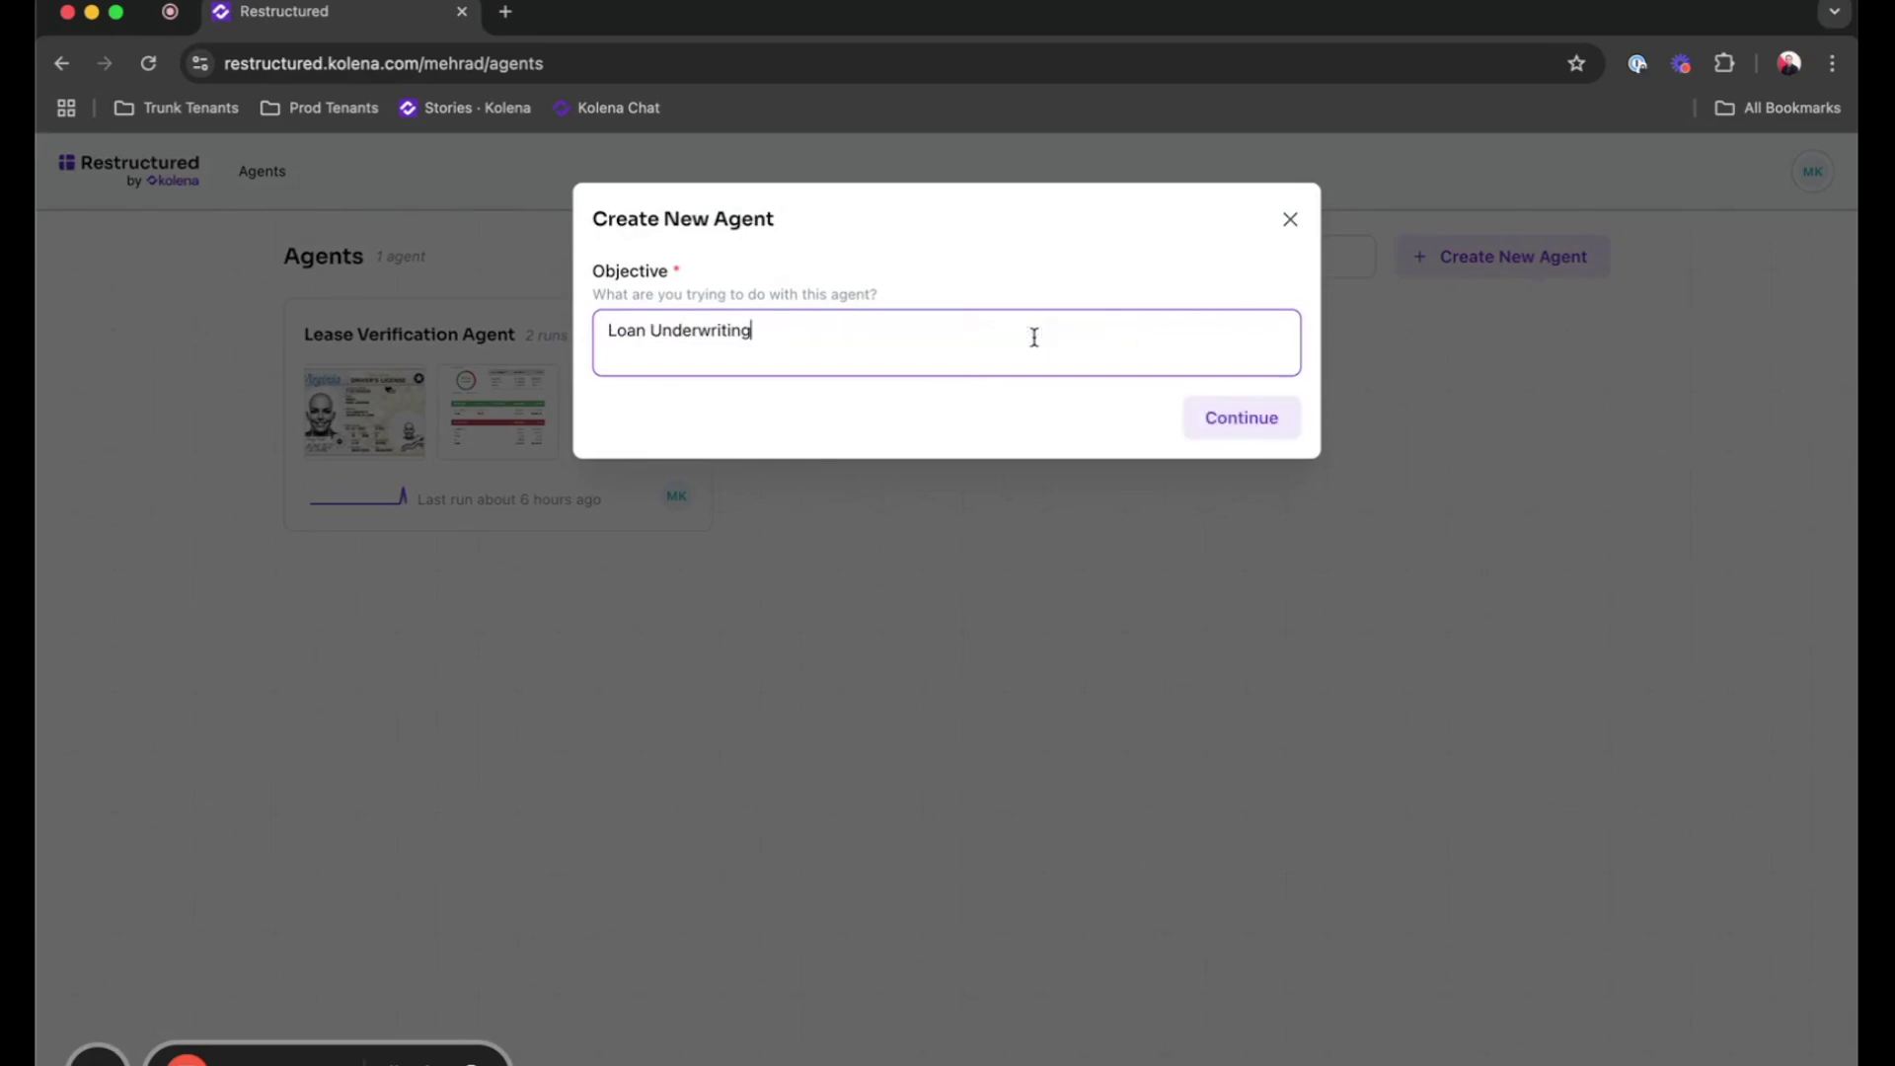
{"action": "left_click", "coordinate": [1279, 425]}
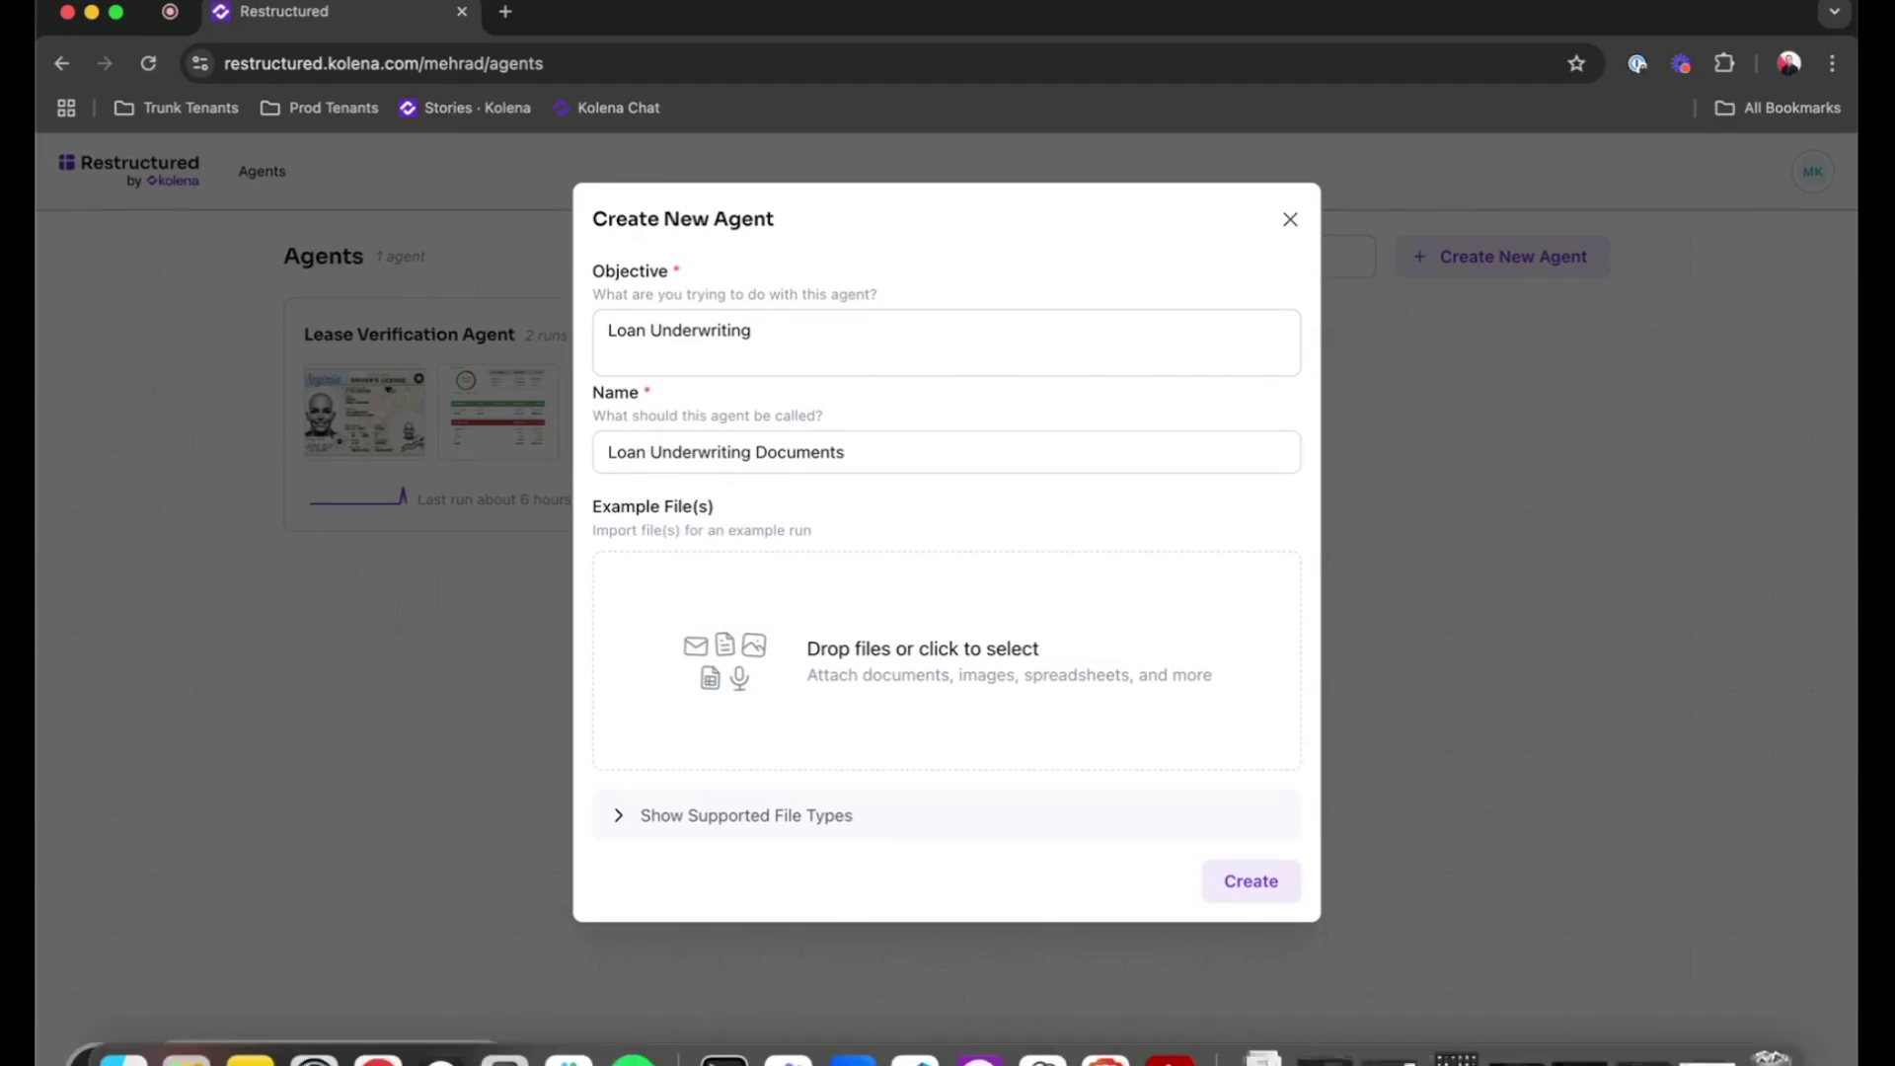
{"action": "left_click", "coordinate": [632, 815]}
{"action": "scroll", "coordinate": [743, 728], "scroll_direction": "down", "scroll_amount": 3}
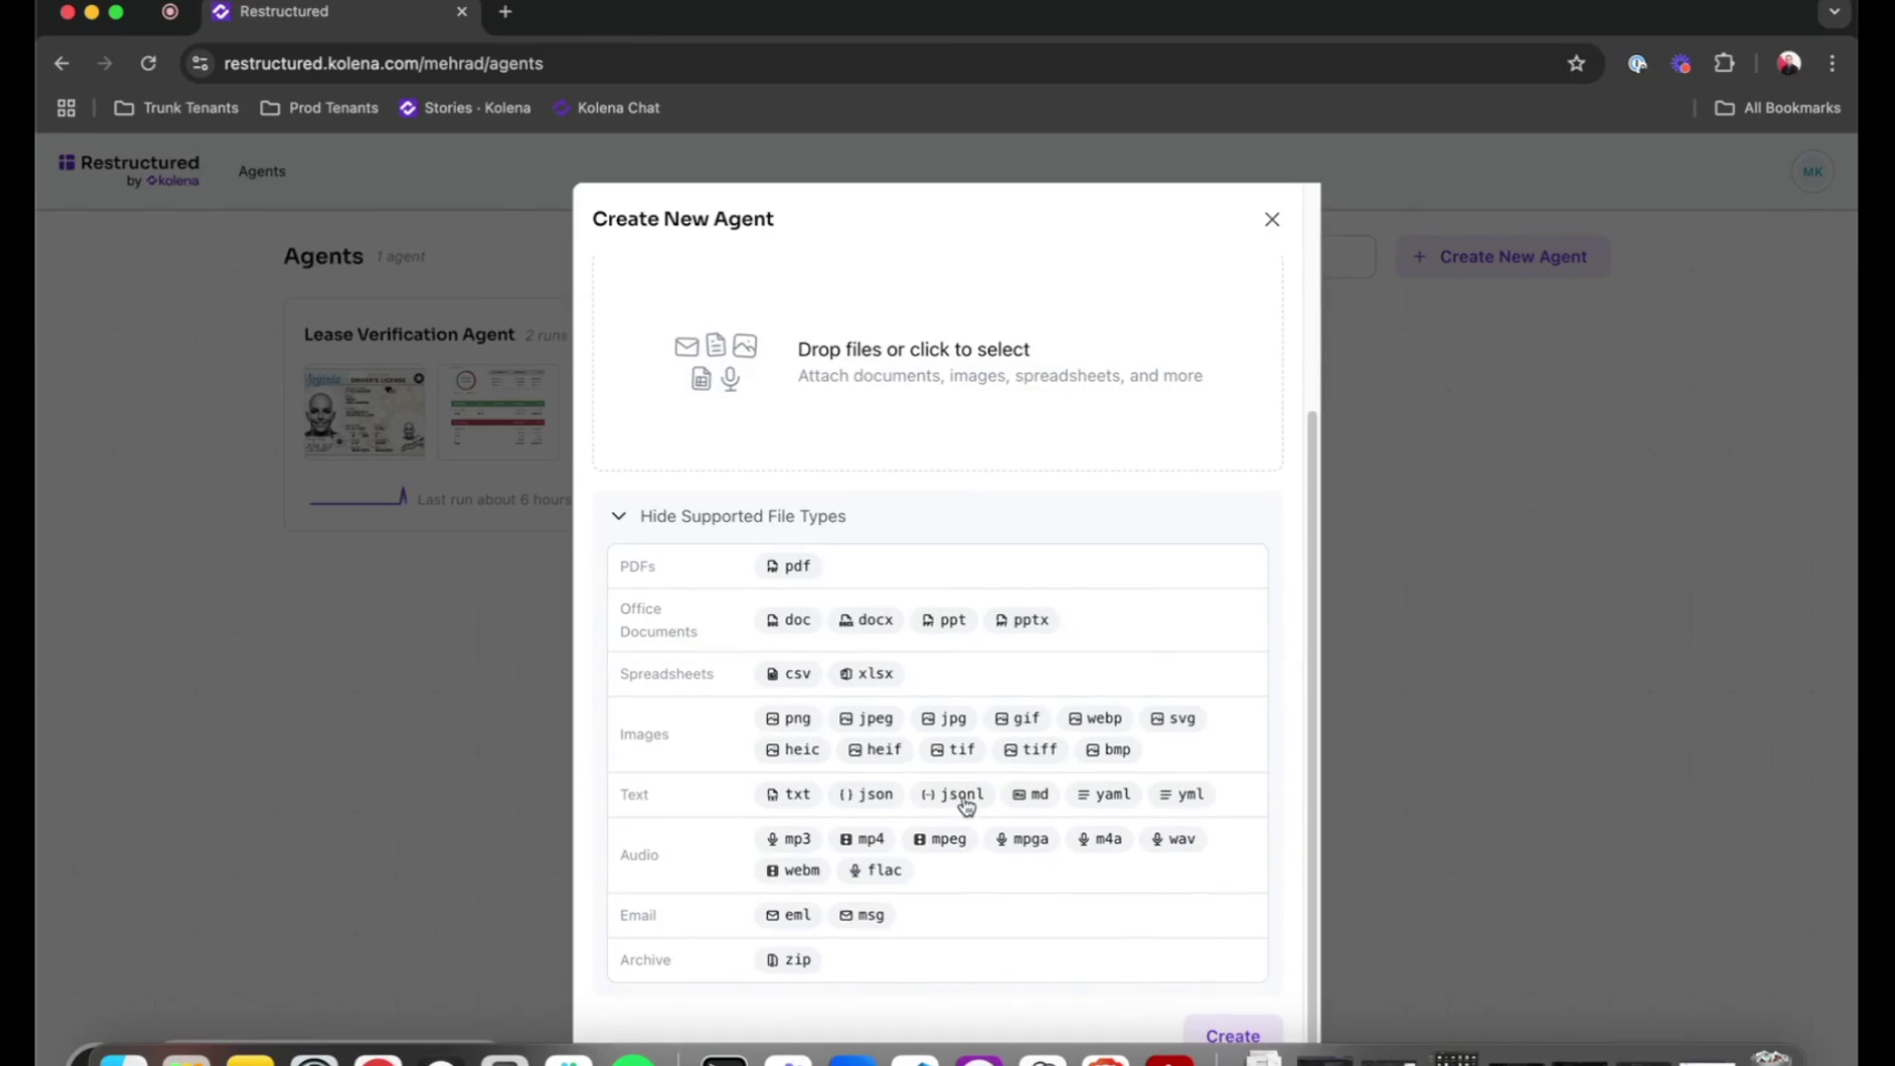
{"action": "scroll", "coordinate": [967, 808], "scroll_direction": "up", "scroll_amount": 5}
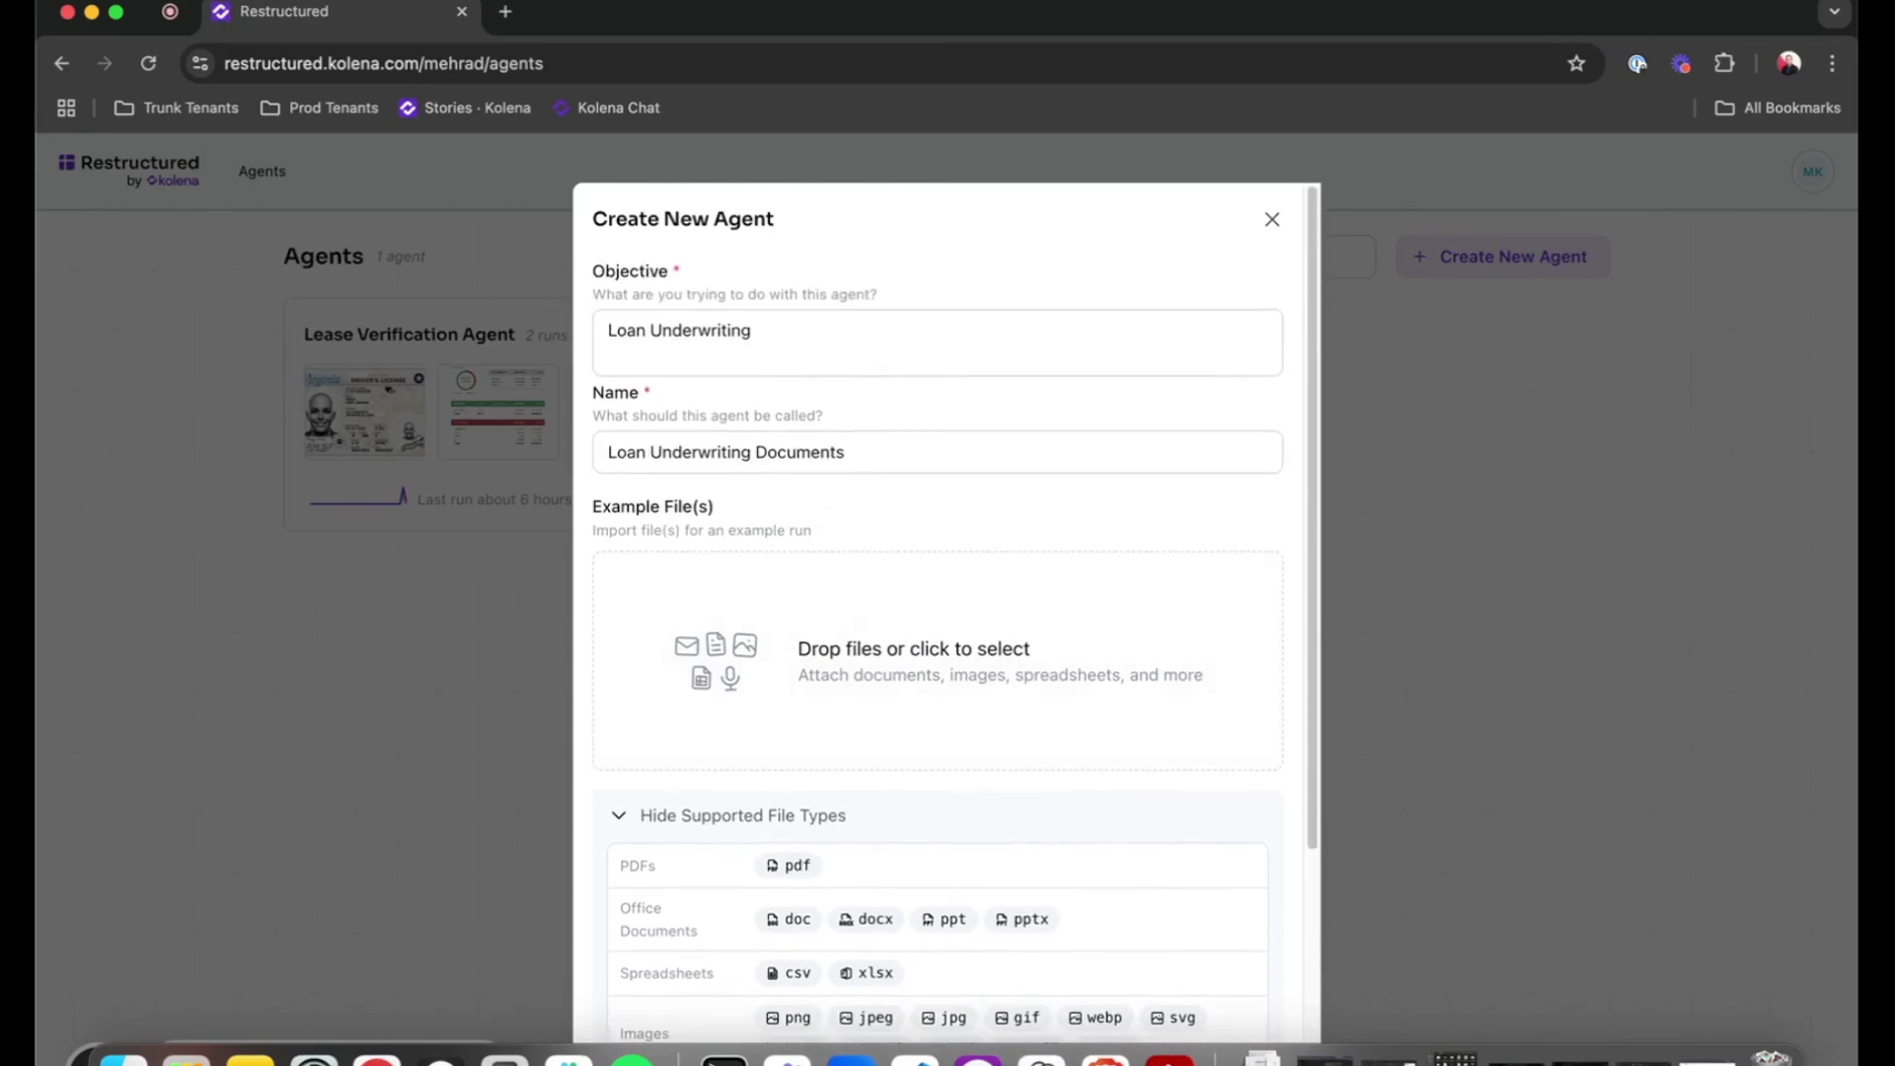
Add the applicant's 13 PDF documents as example files and create the Loan Underwriting Documents agent
{"action": "left_click_drag", "start_coordinate": [1170, 1056], "coordinate": [1030, 634]}
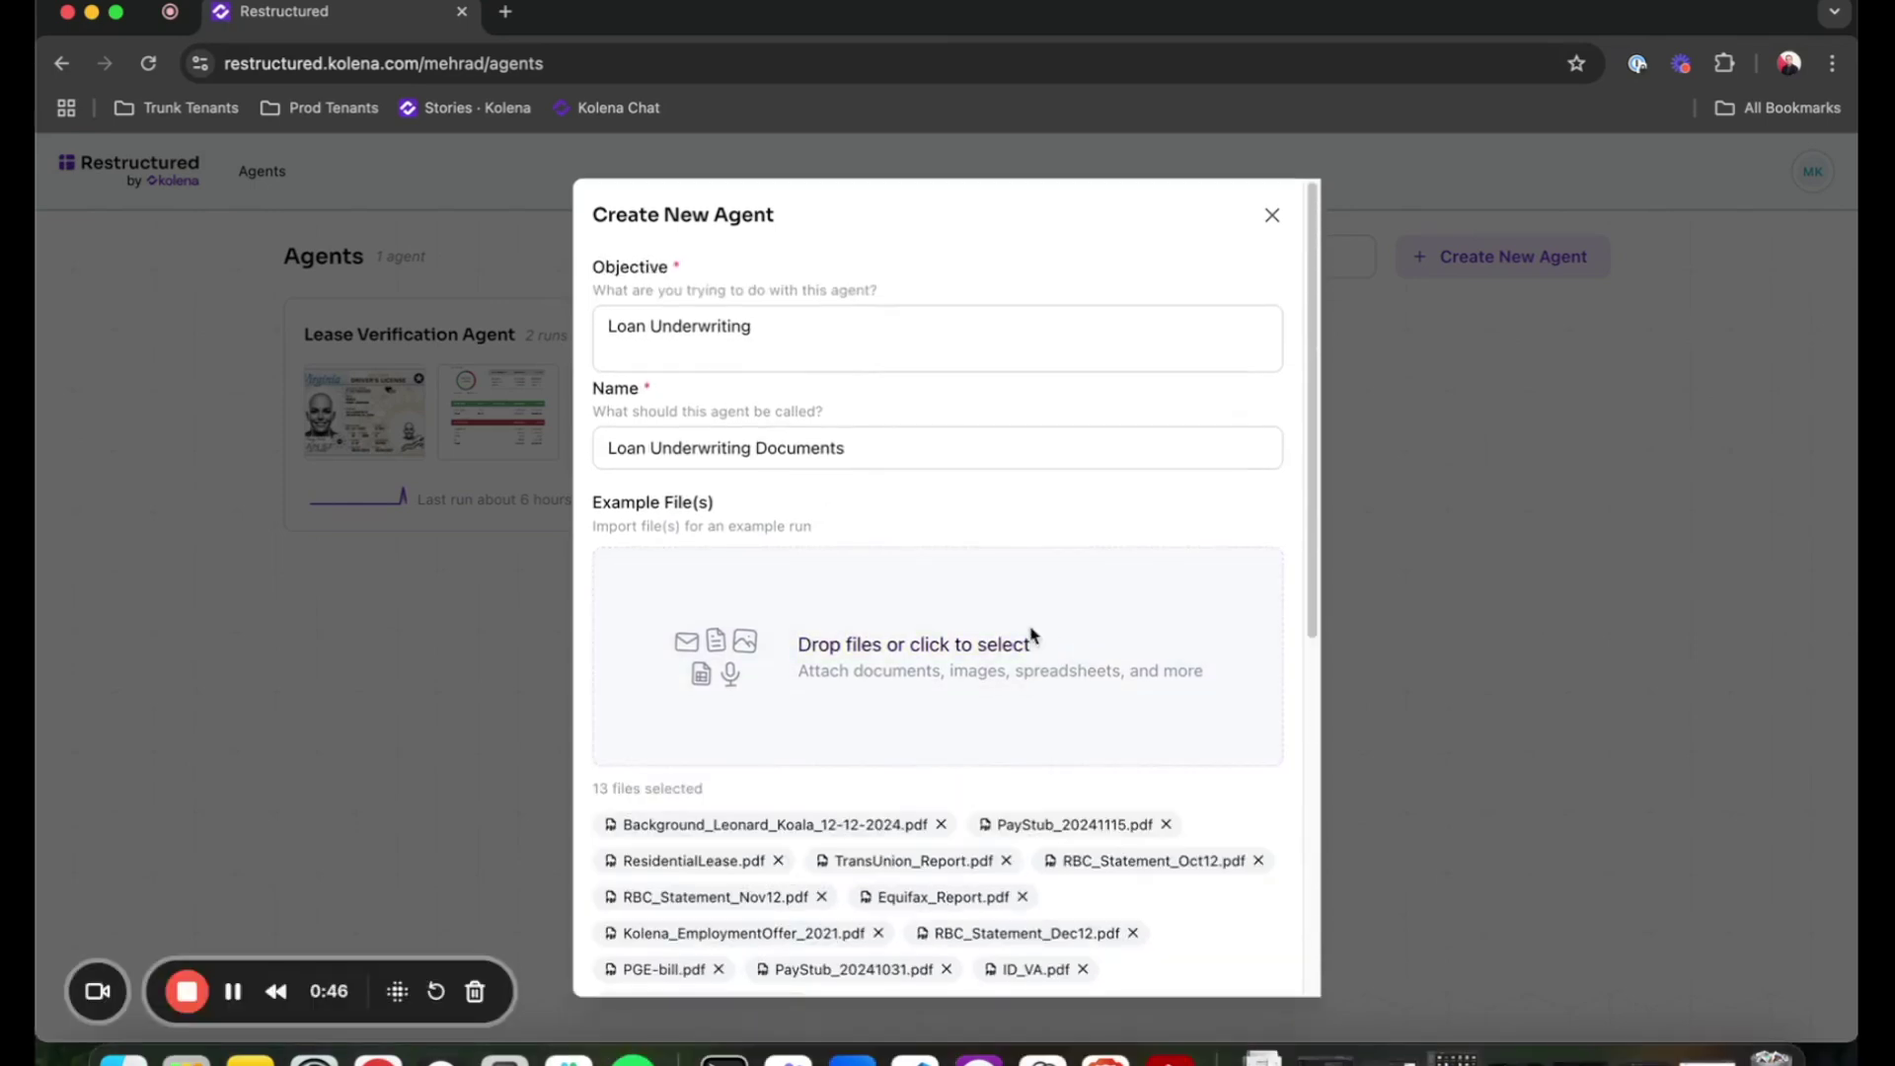
{"action": "scroll", "coordinate": [1027, 654], "scroll_direction": "down", "scroll_amount": 2}
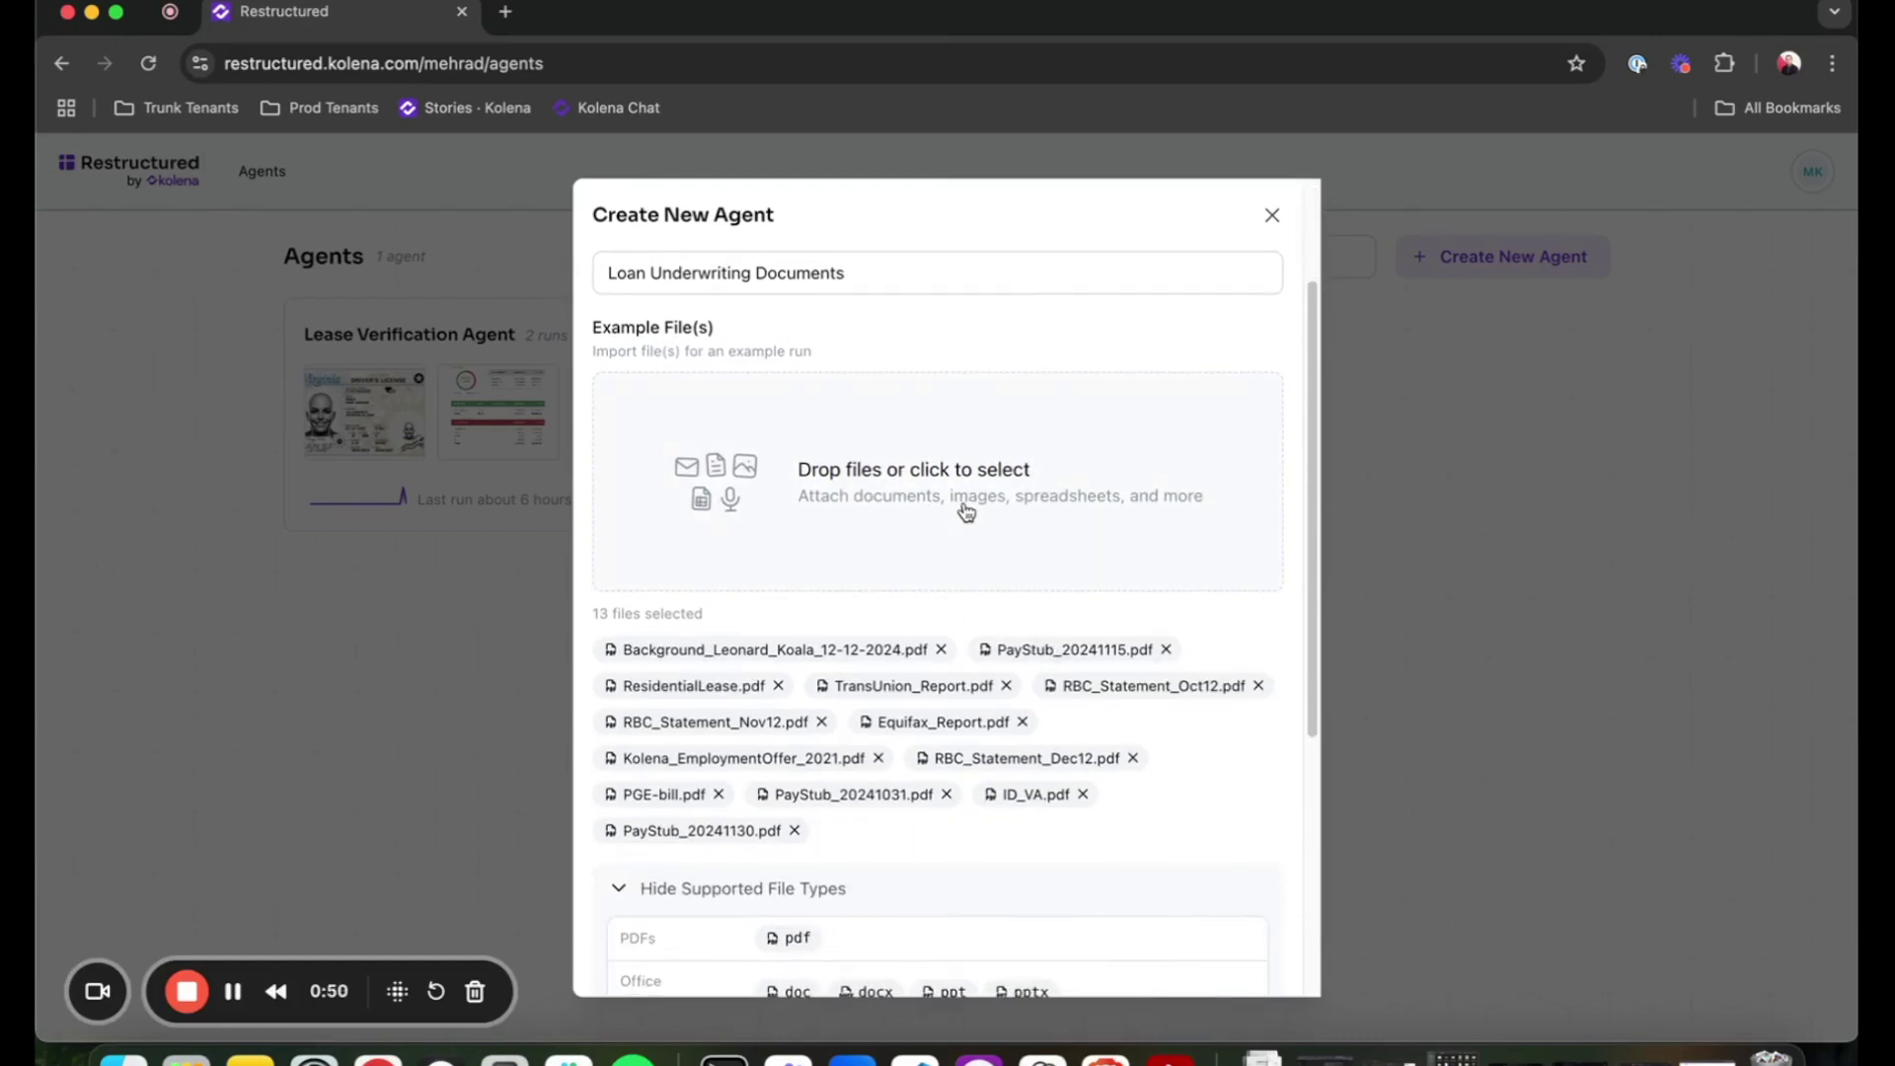
{"action": "scroll", "coordinate": [964, 512], "scroll_direction": "down", "scroll_amount": 3}
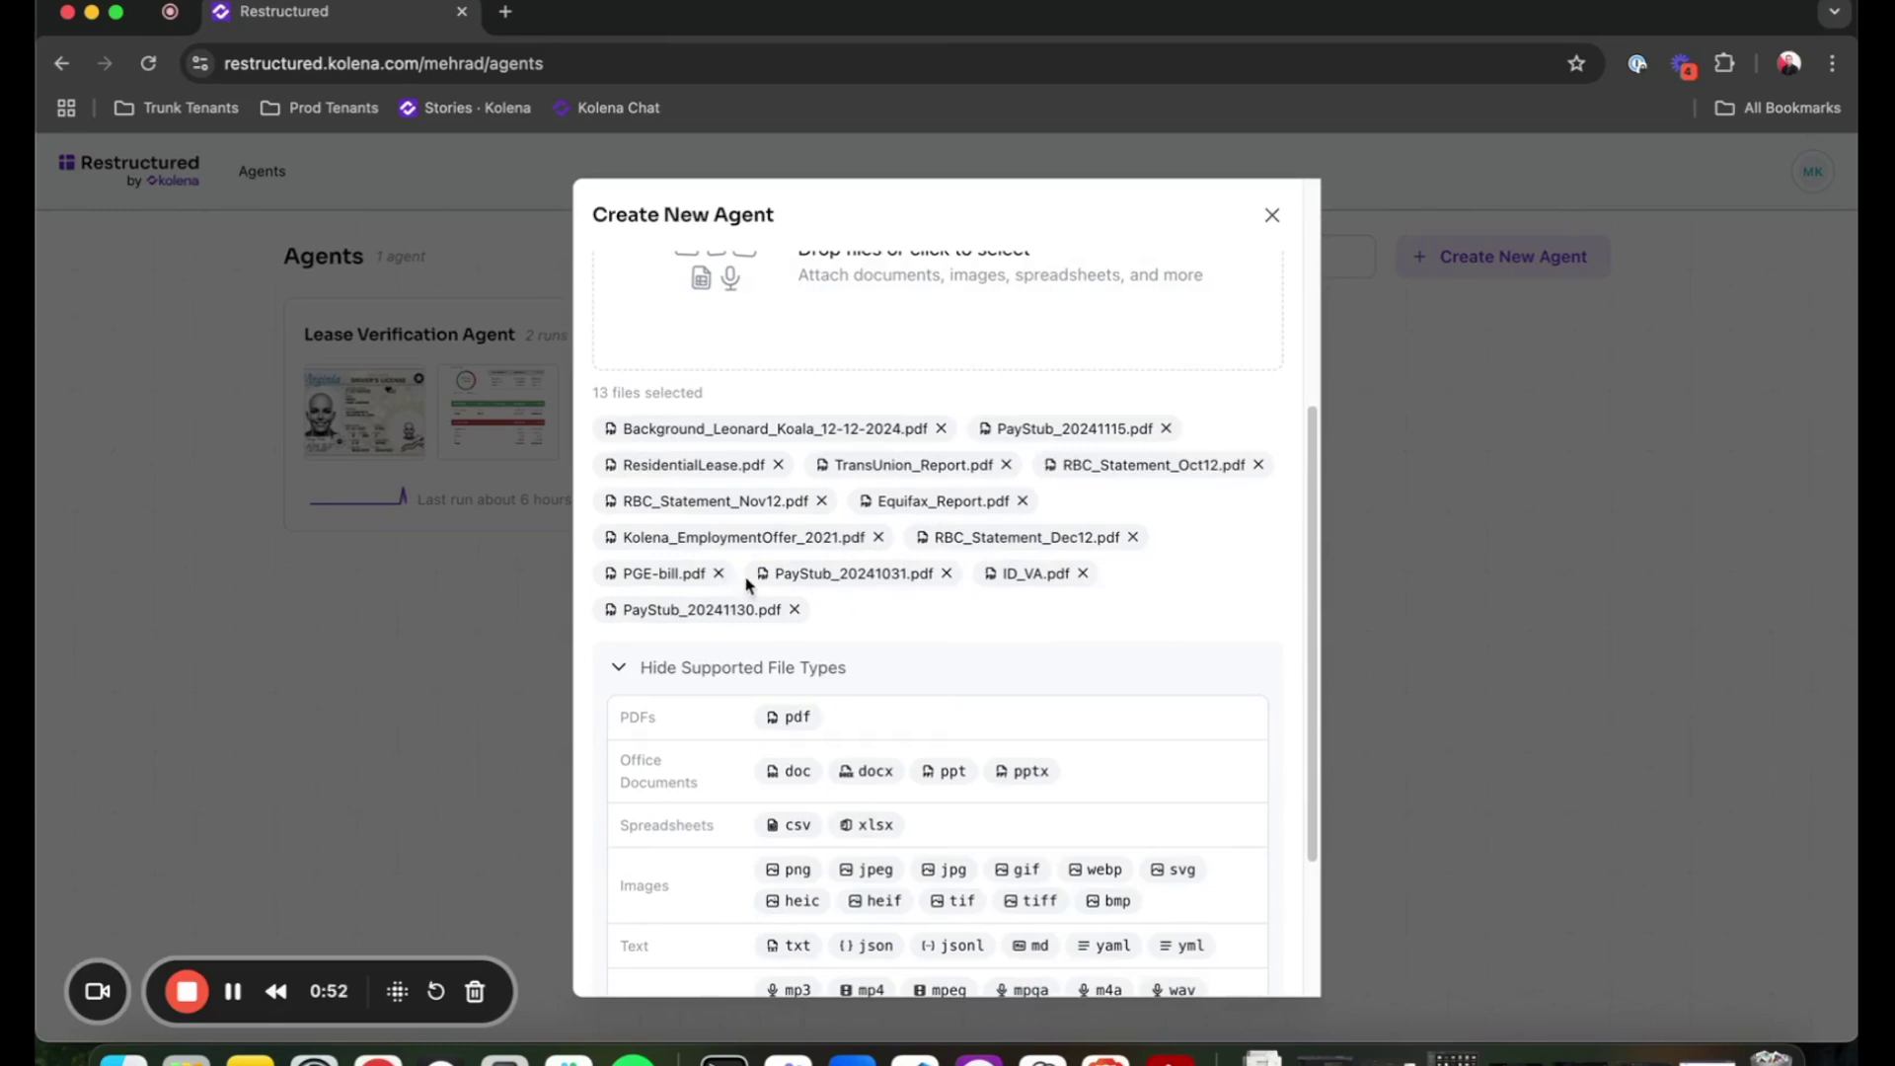
{"action": "scroll", "coordinate": [1016, 652], "scroll_direction": "down", "scroll_amount": 3}
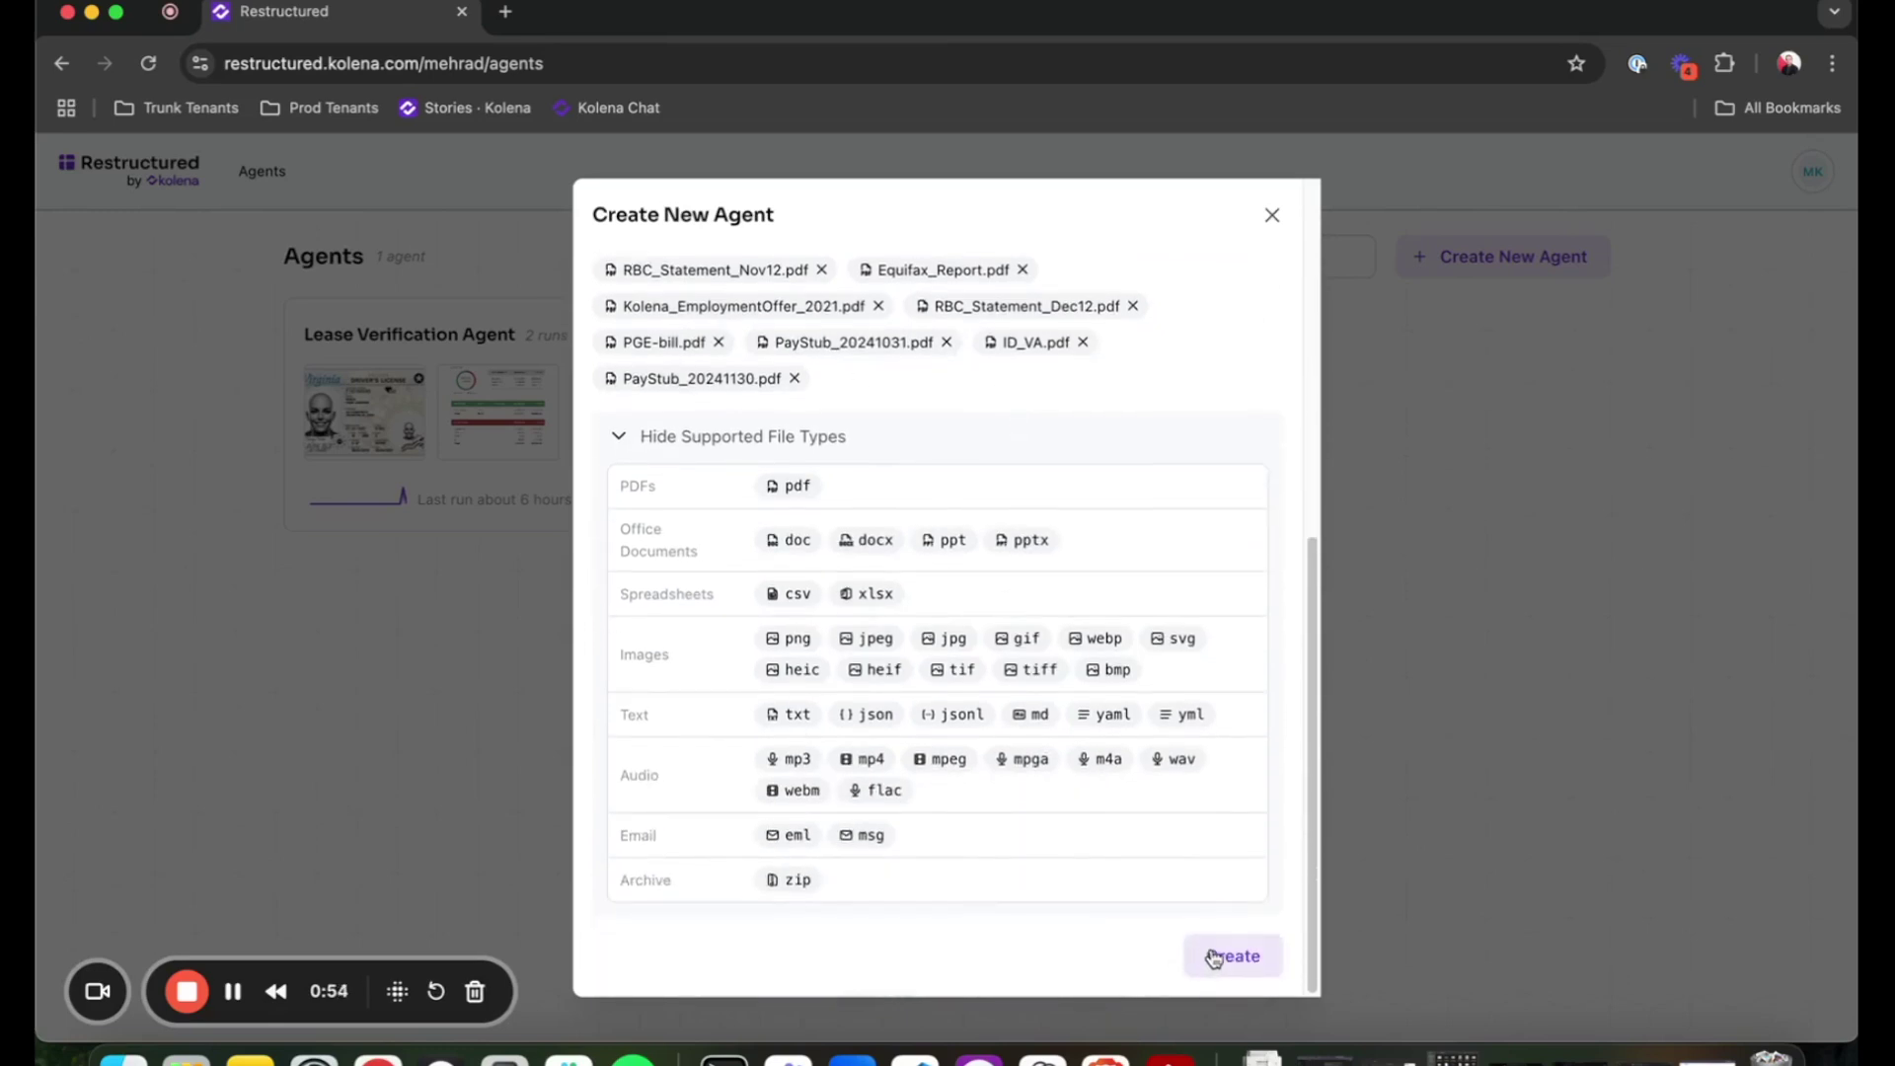
{"action": "left_click", "coordinate": [1215, 958]}
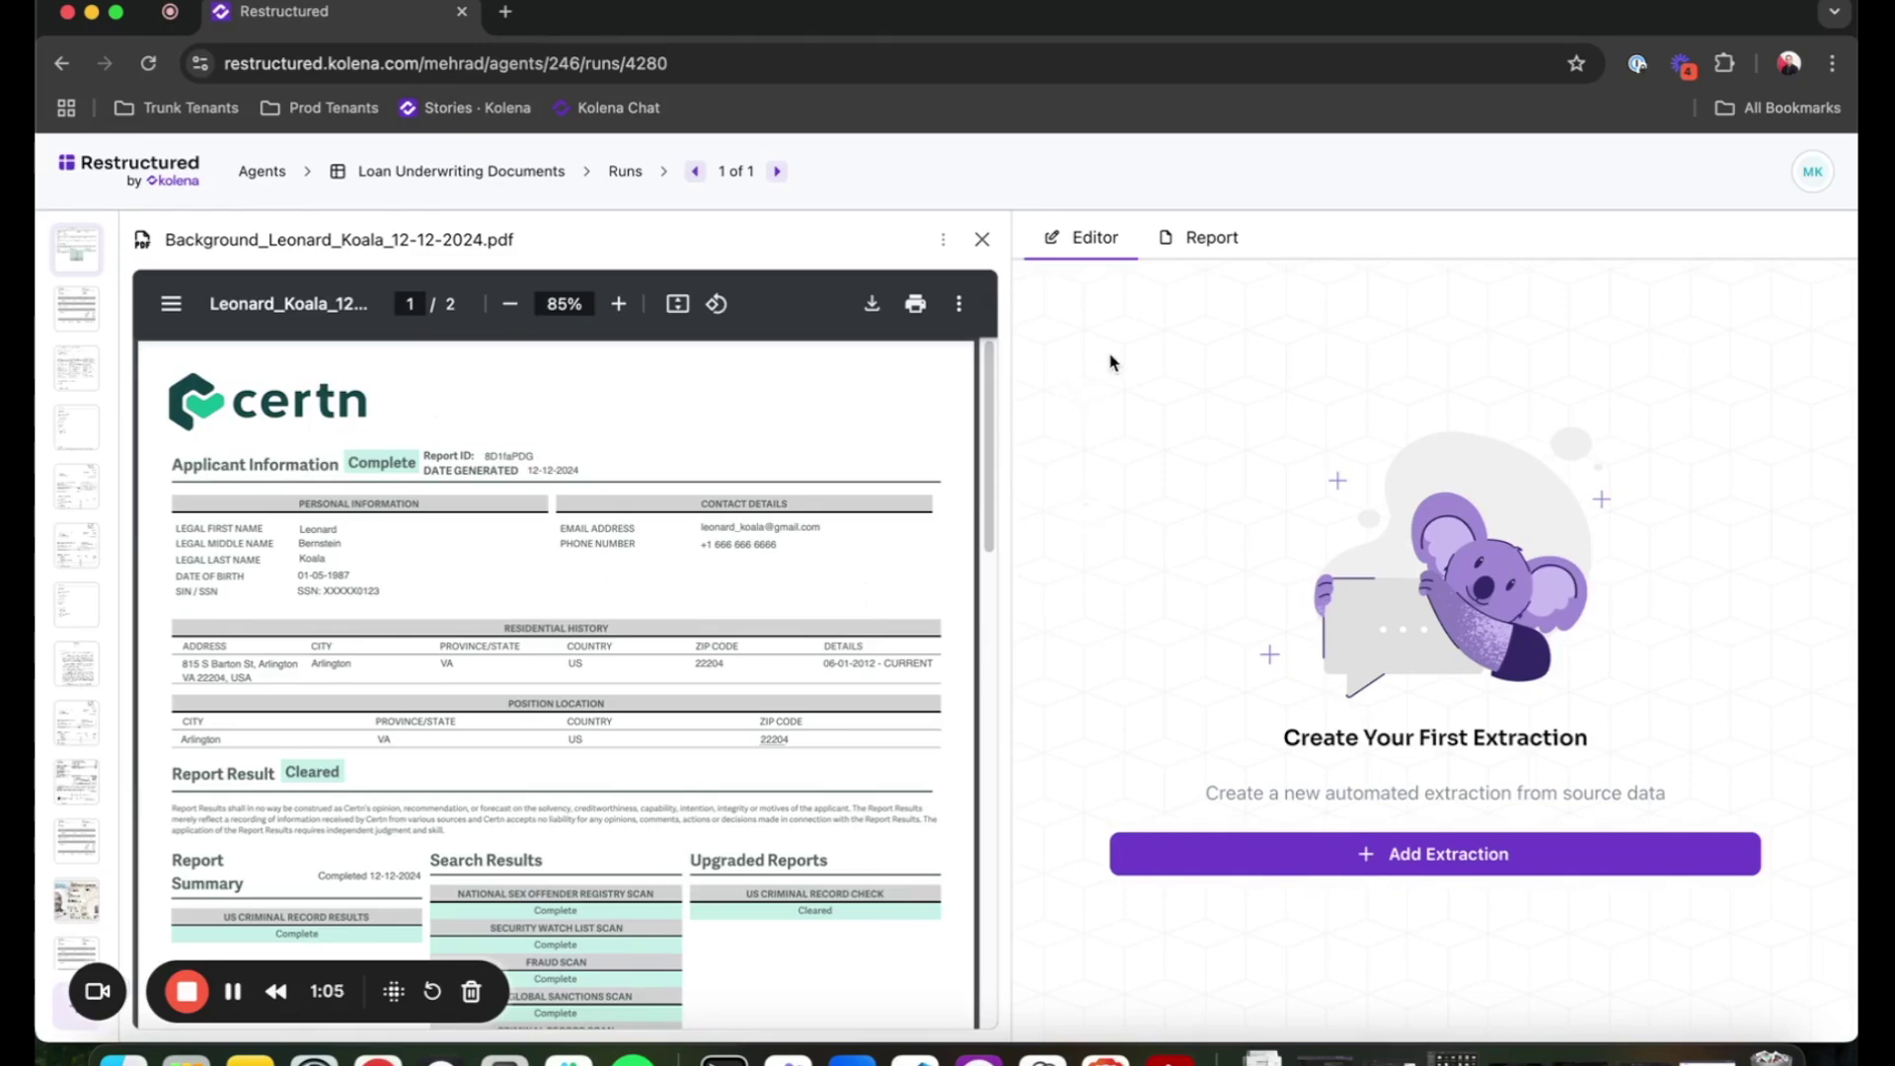
Create an extraction from the prompt "Net Annual Income" and review its generated prompt and settings
{"action": "left_click", "coordinate": [1370, 864]}
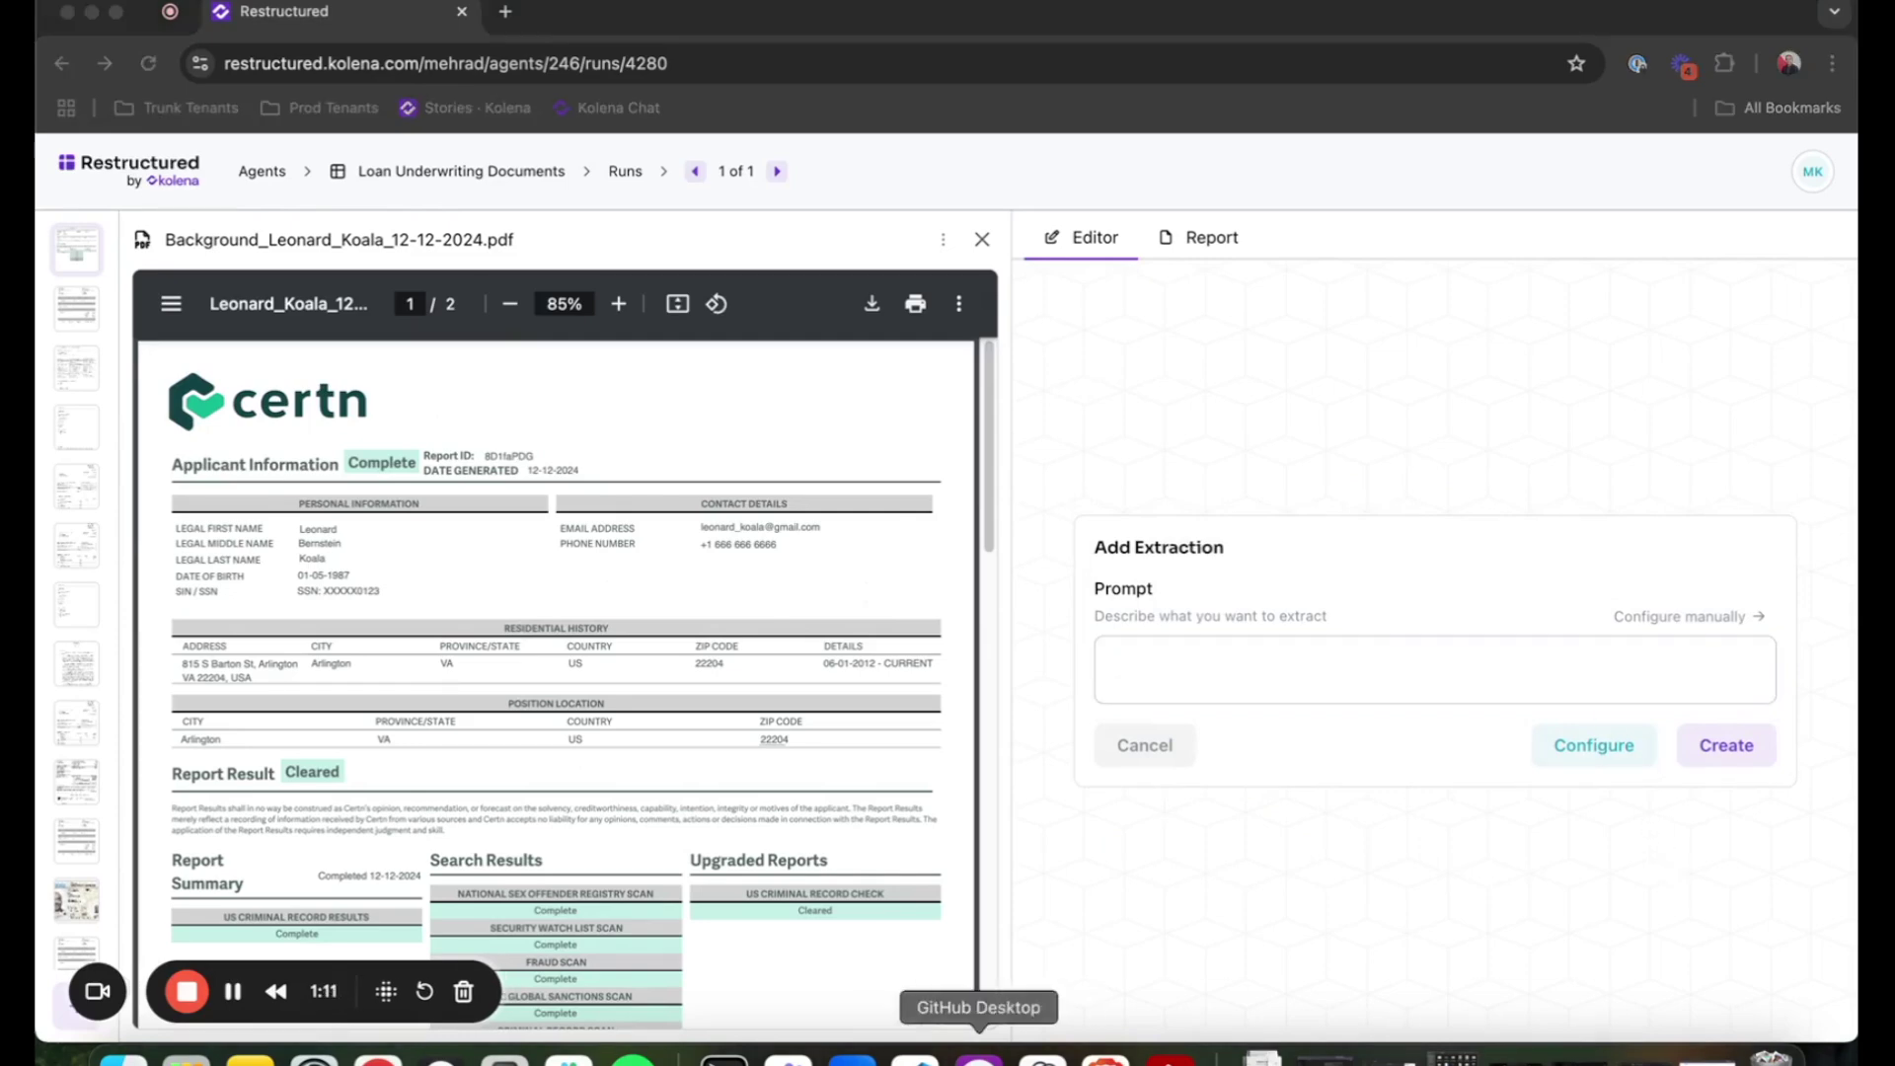
{"action": "left_click", "coordinate": [1109, 655]}
{"action": "type", "text": "Net Annual Income"}
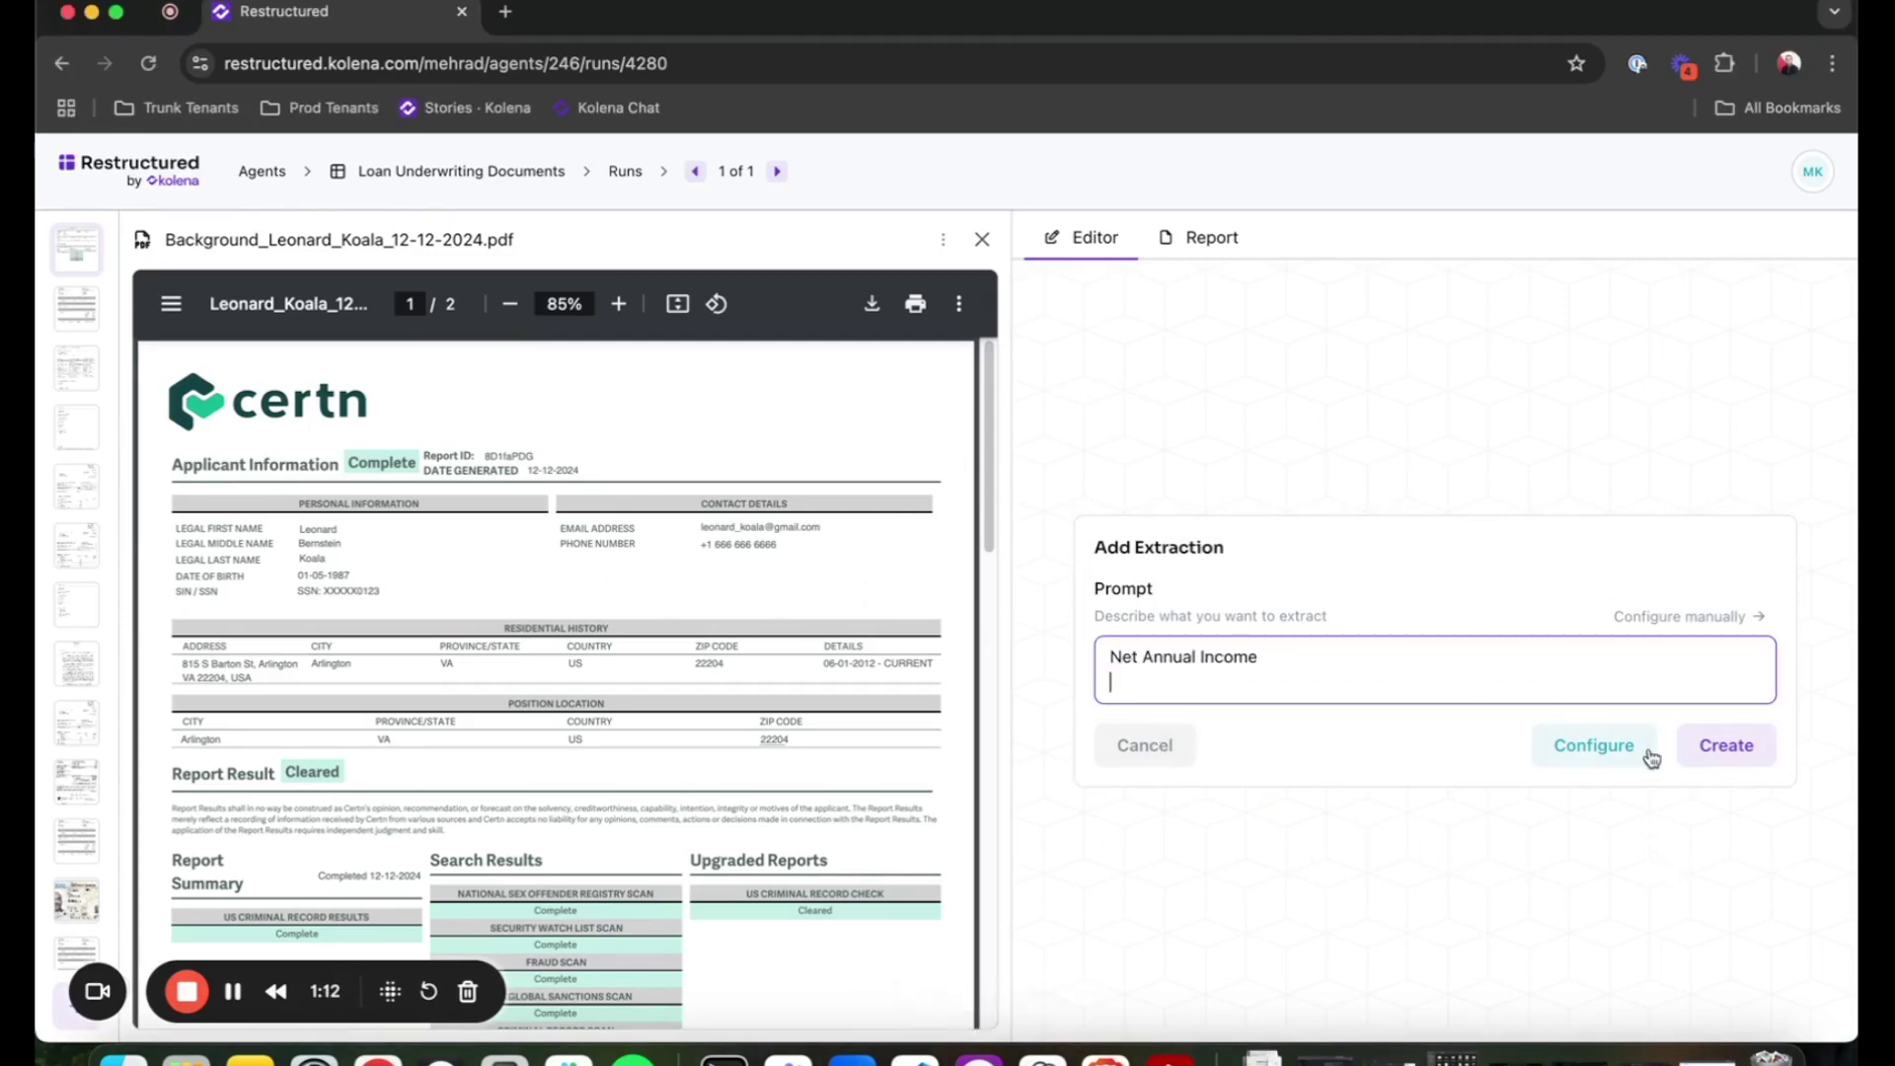
{"action": "left_click", "coordinate": [1724, 755]}
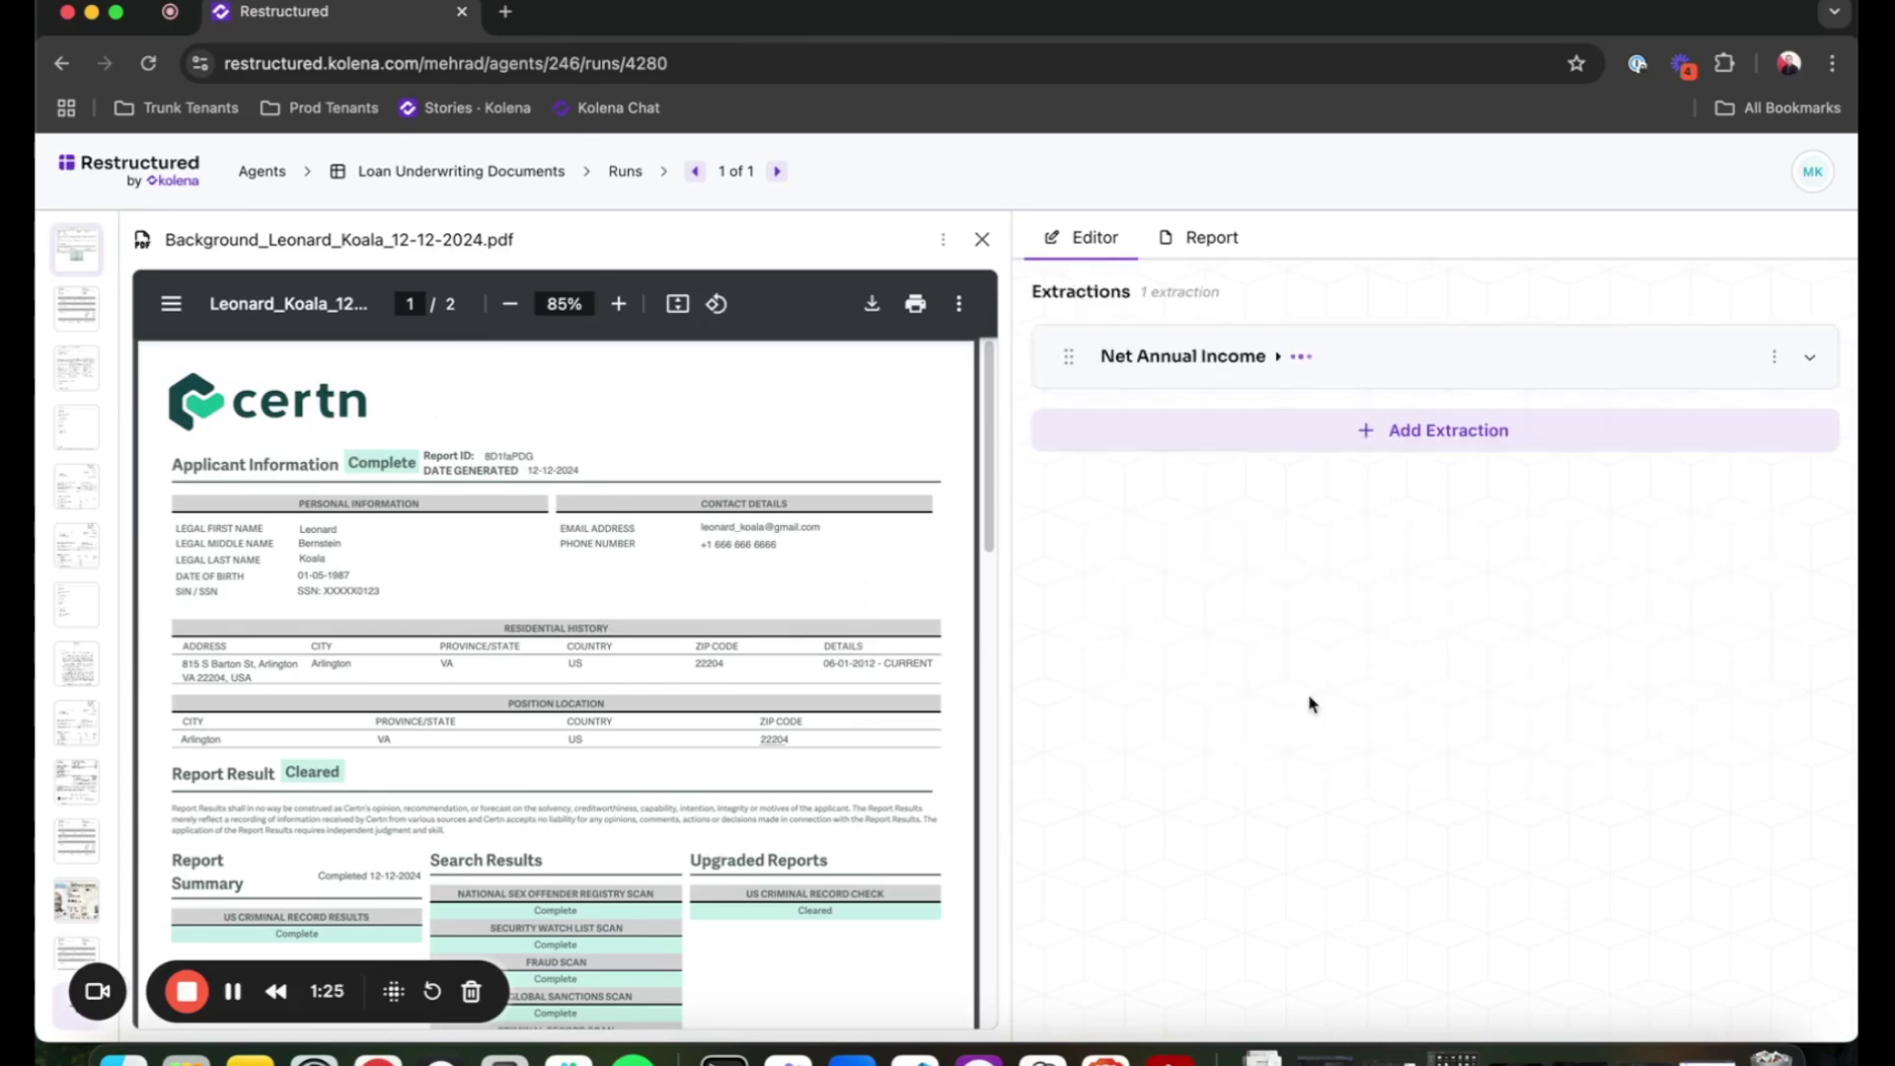
{"action": "left_click", "coordinate": [1259, 369]}
{"action": "left_click_drag", "start_coordinate": [1230, 549], "coordinate": [1437, 630]}
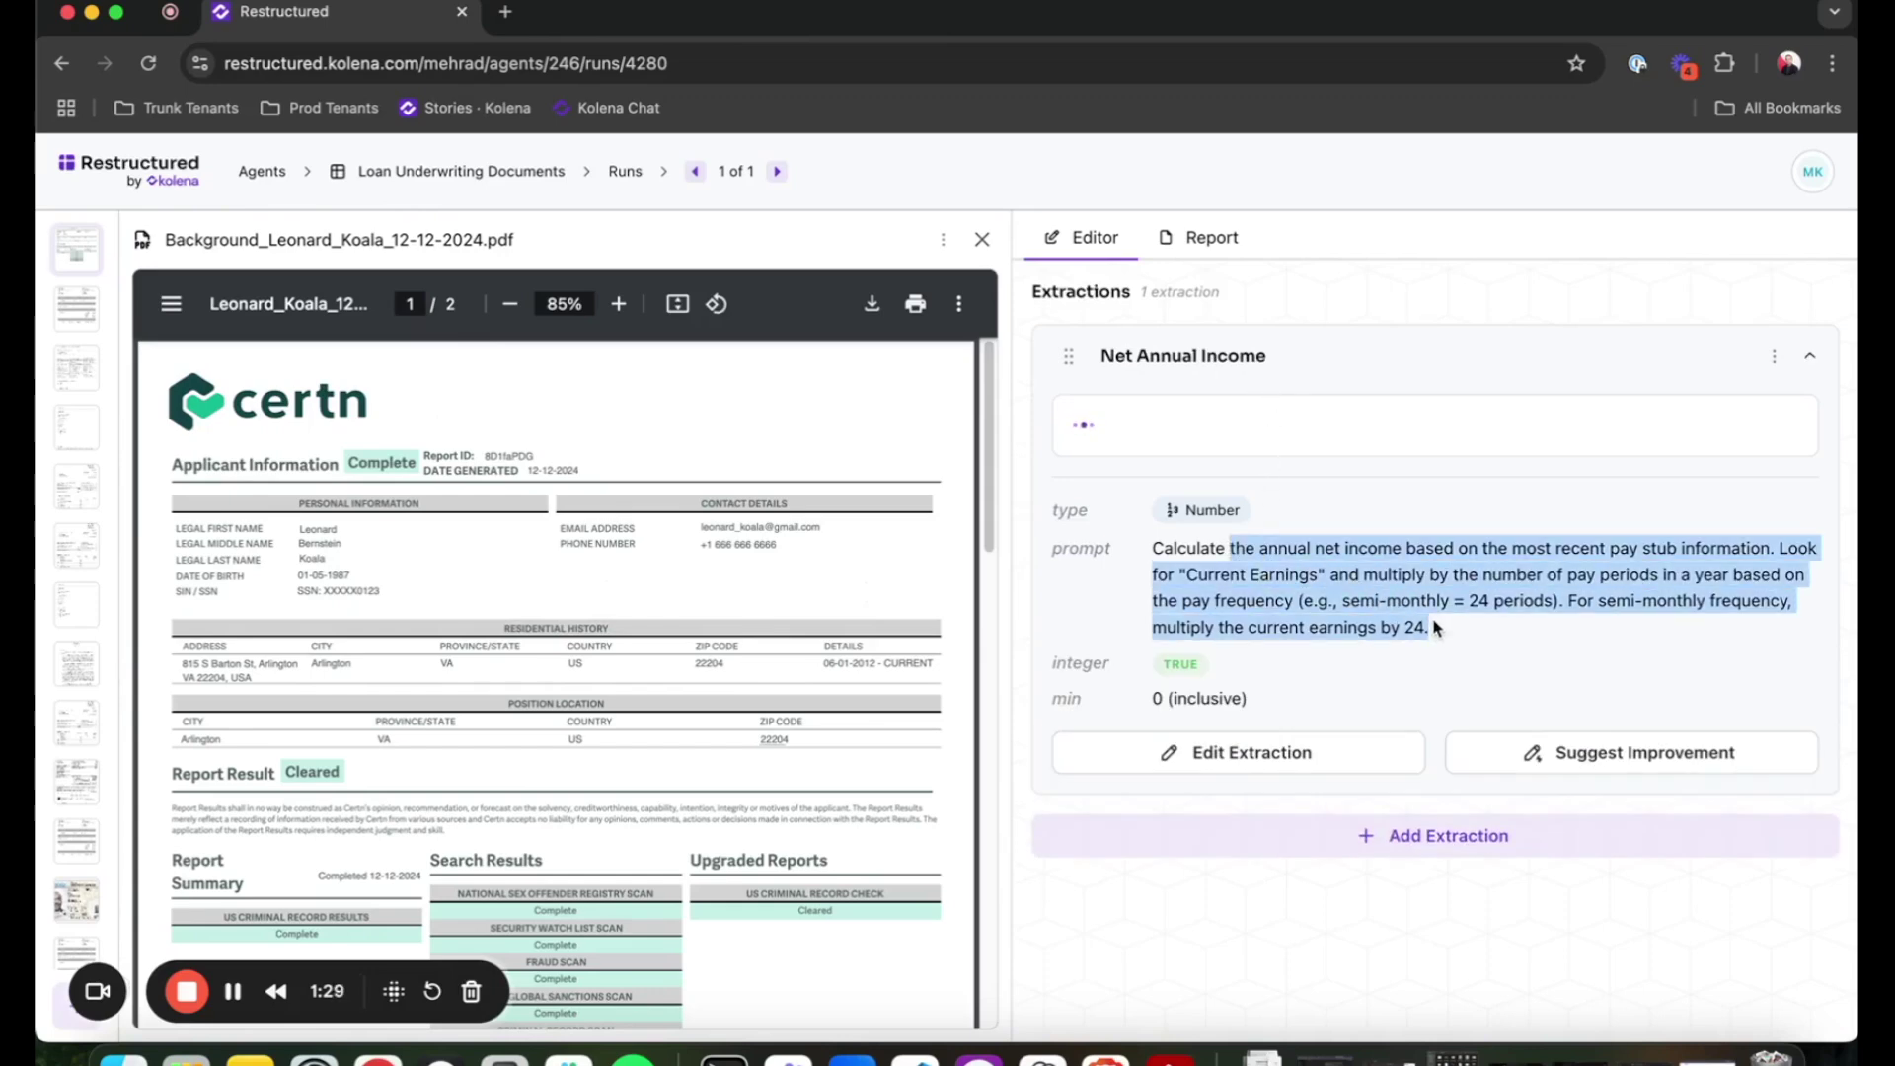
{"action": "left_click", "coordinate": [1360, 431]}
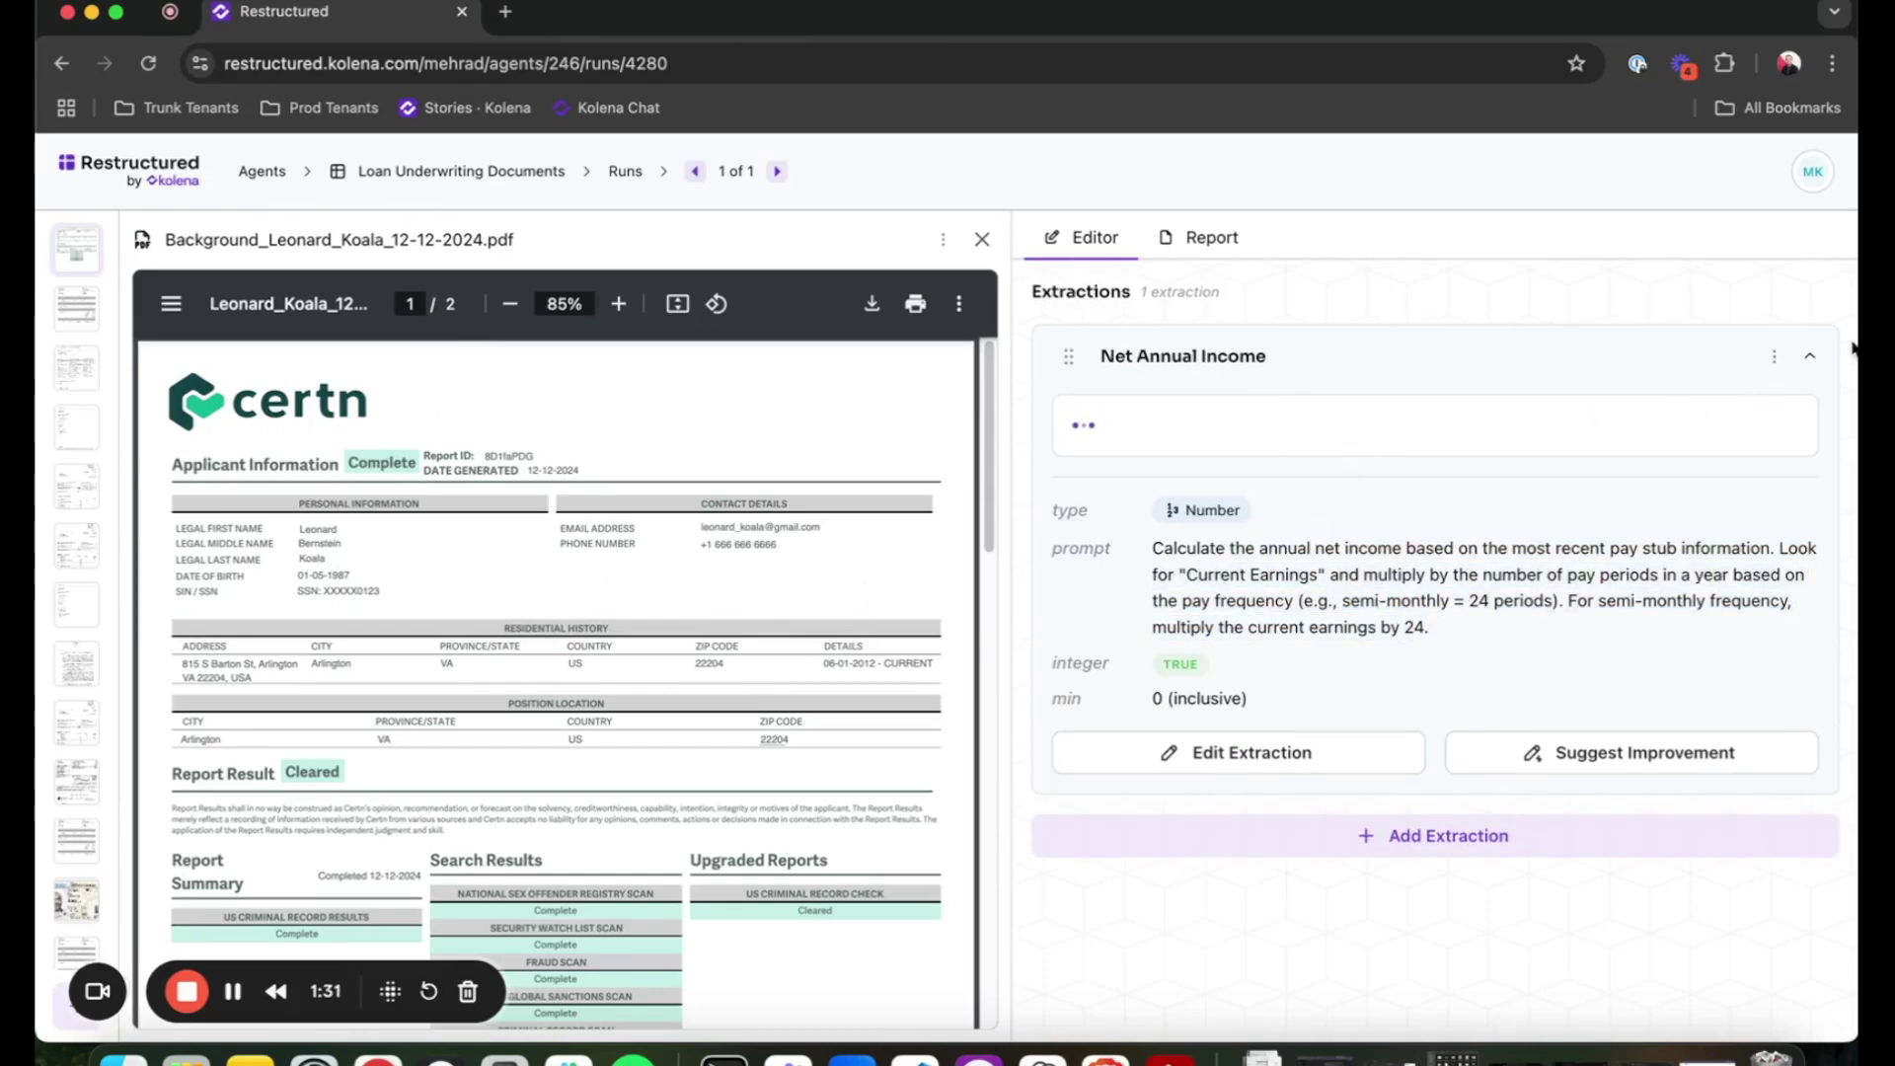
{"action": "left_click", "coordinate": [1809, 356]}
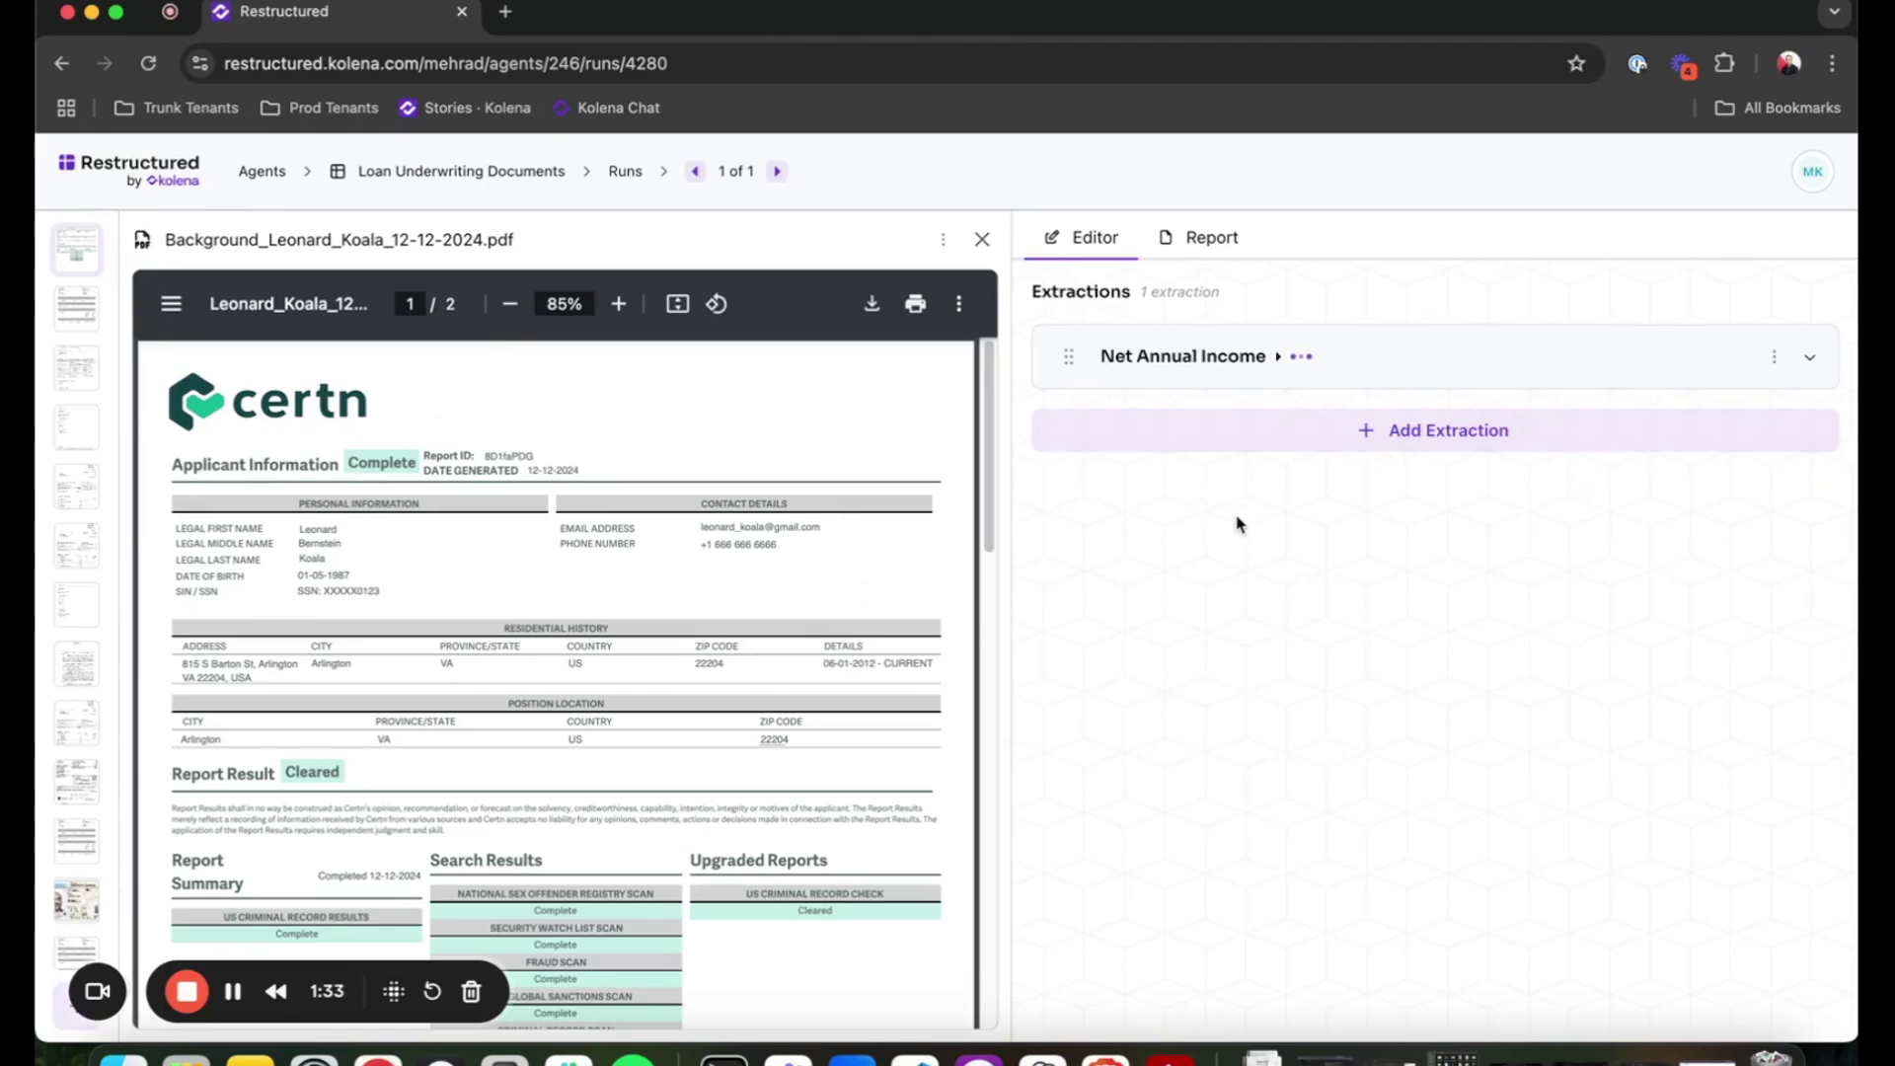
Create a second extraction from the prompt "Credit Score Above 700"
{"action": "left_click", "coordinate": [1496, 440]}
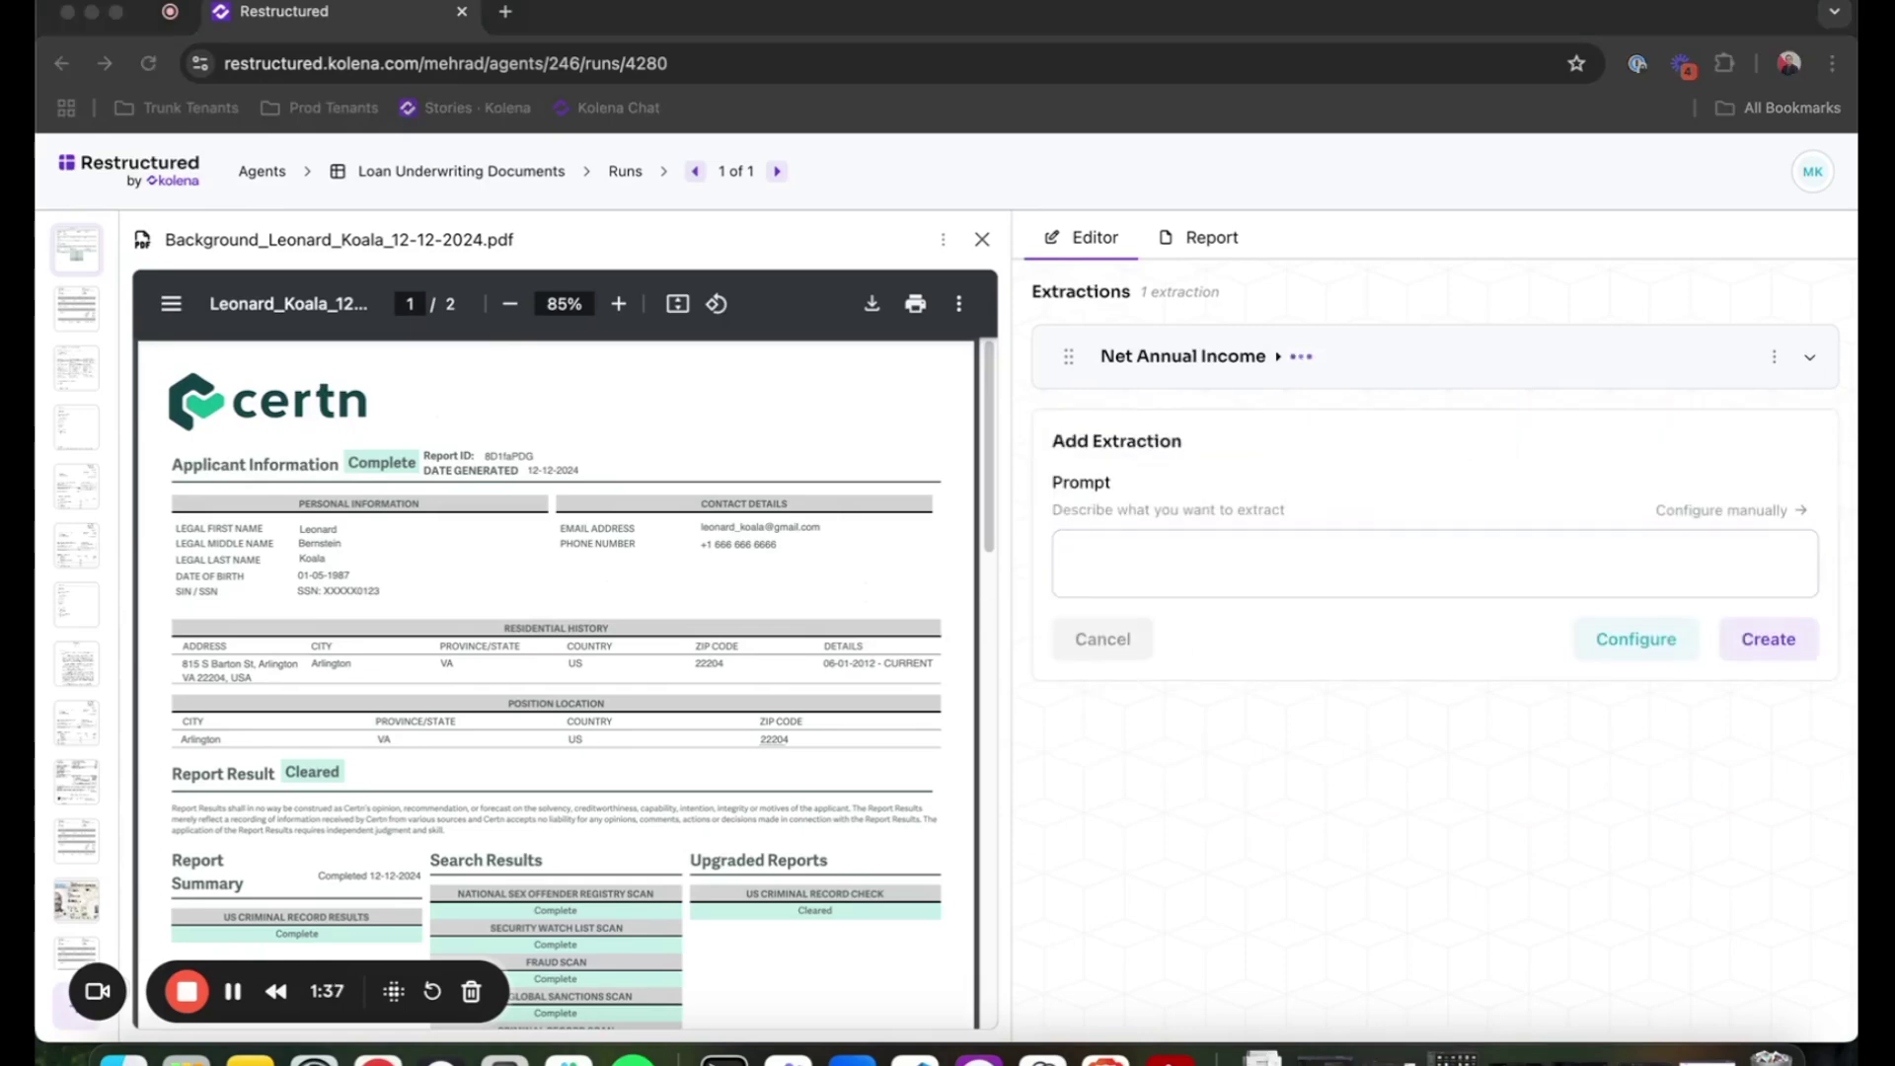
{"action": "left_click", "coordinate": [1125, 553]}
{"action": "type", "text": "Credit Score Above 700"}
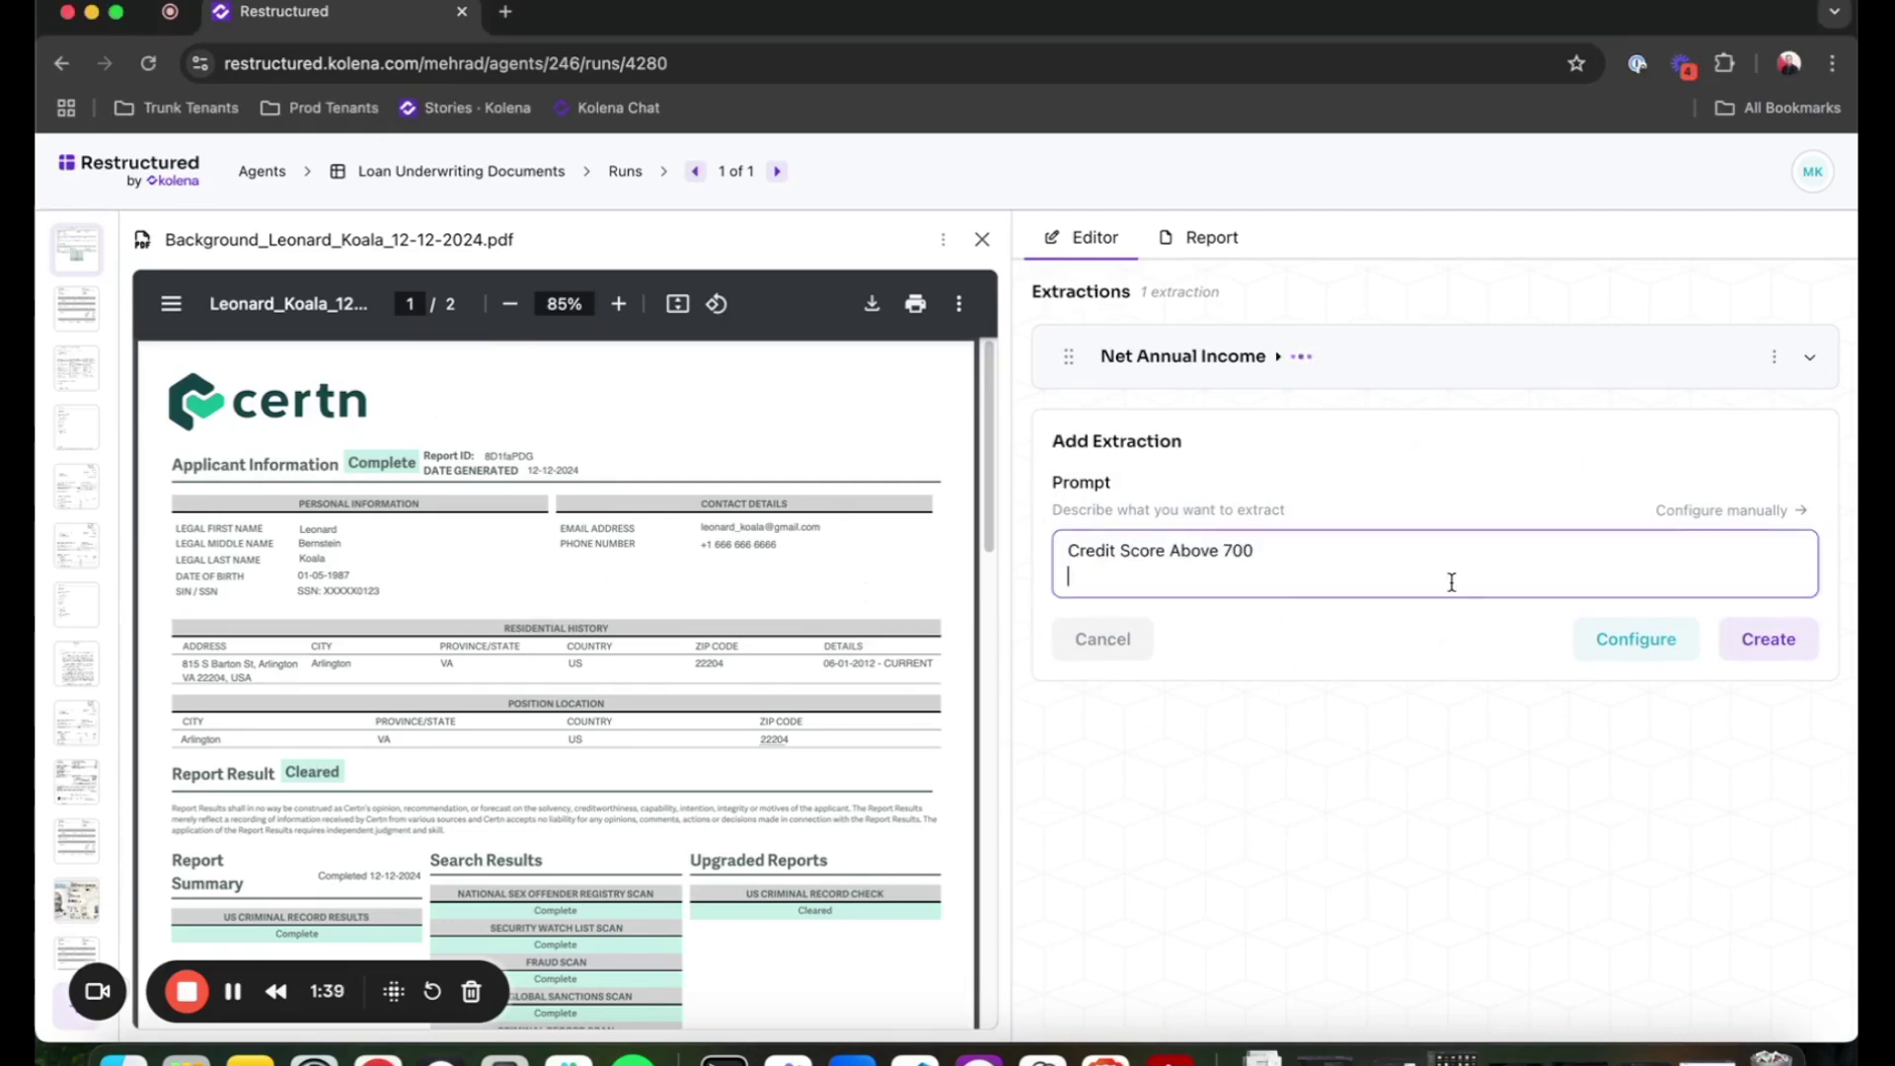
{"action": "left_click", "coordinate": [1768, 641]}
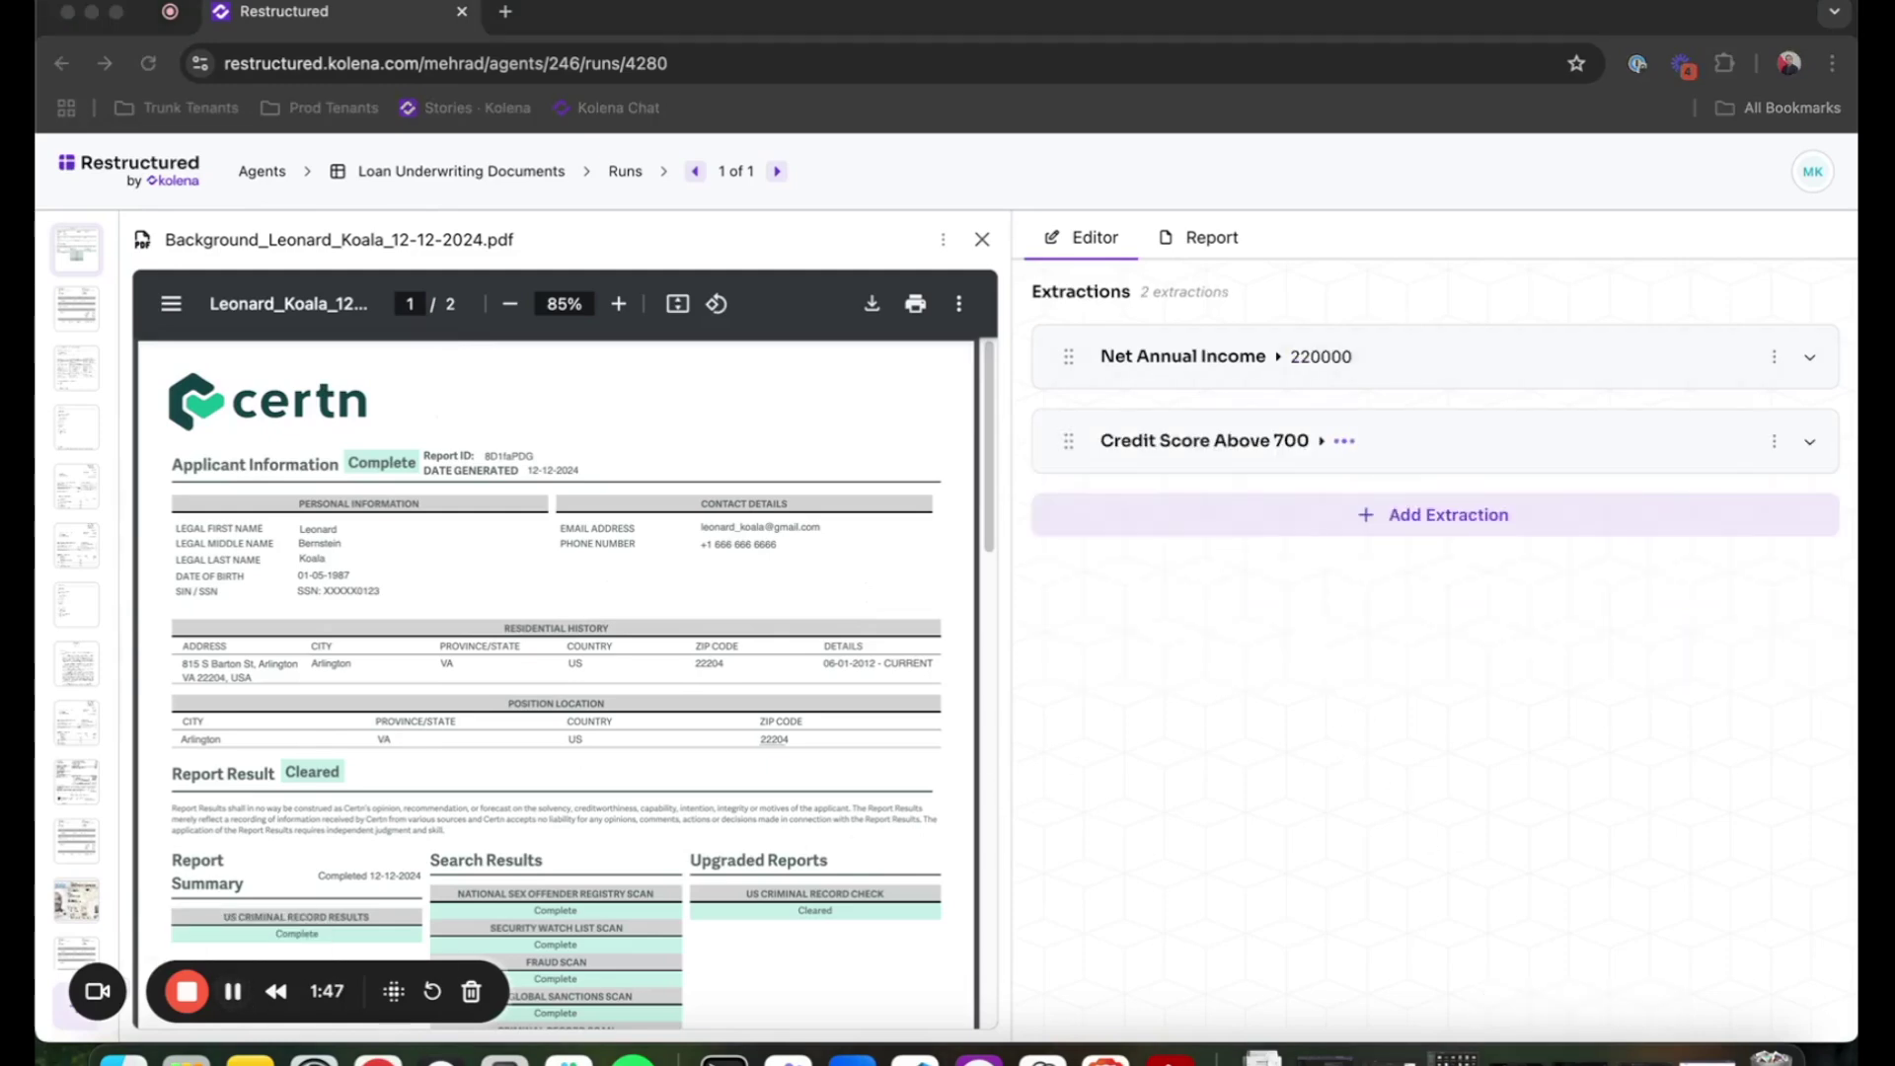
Create a third extraction from the prompt "Income Matches"
{"action": "left_click", "coordinate": [1431, 521]}
{"action": "type", "text": "Income Matches"}
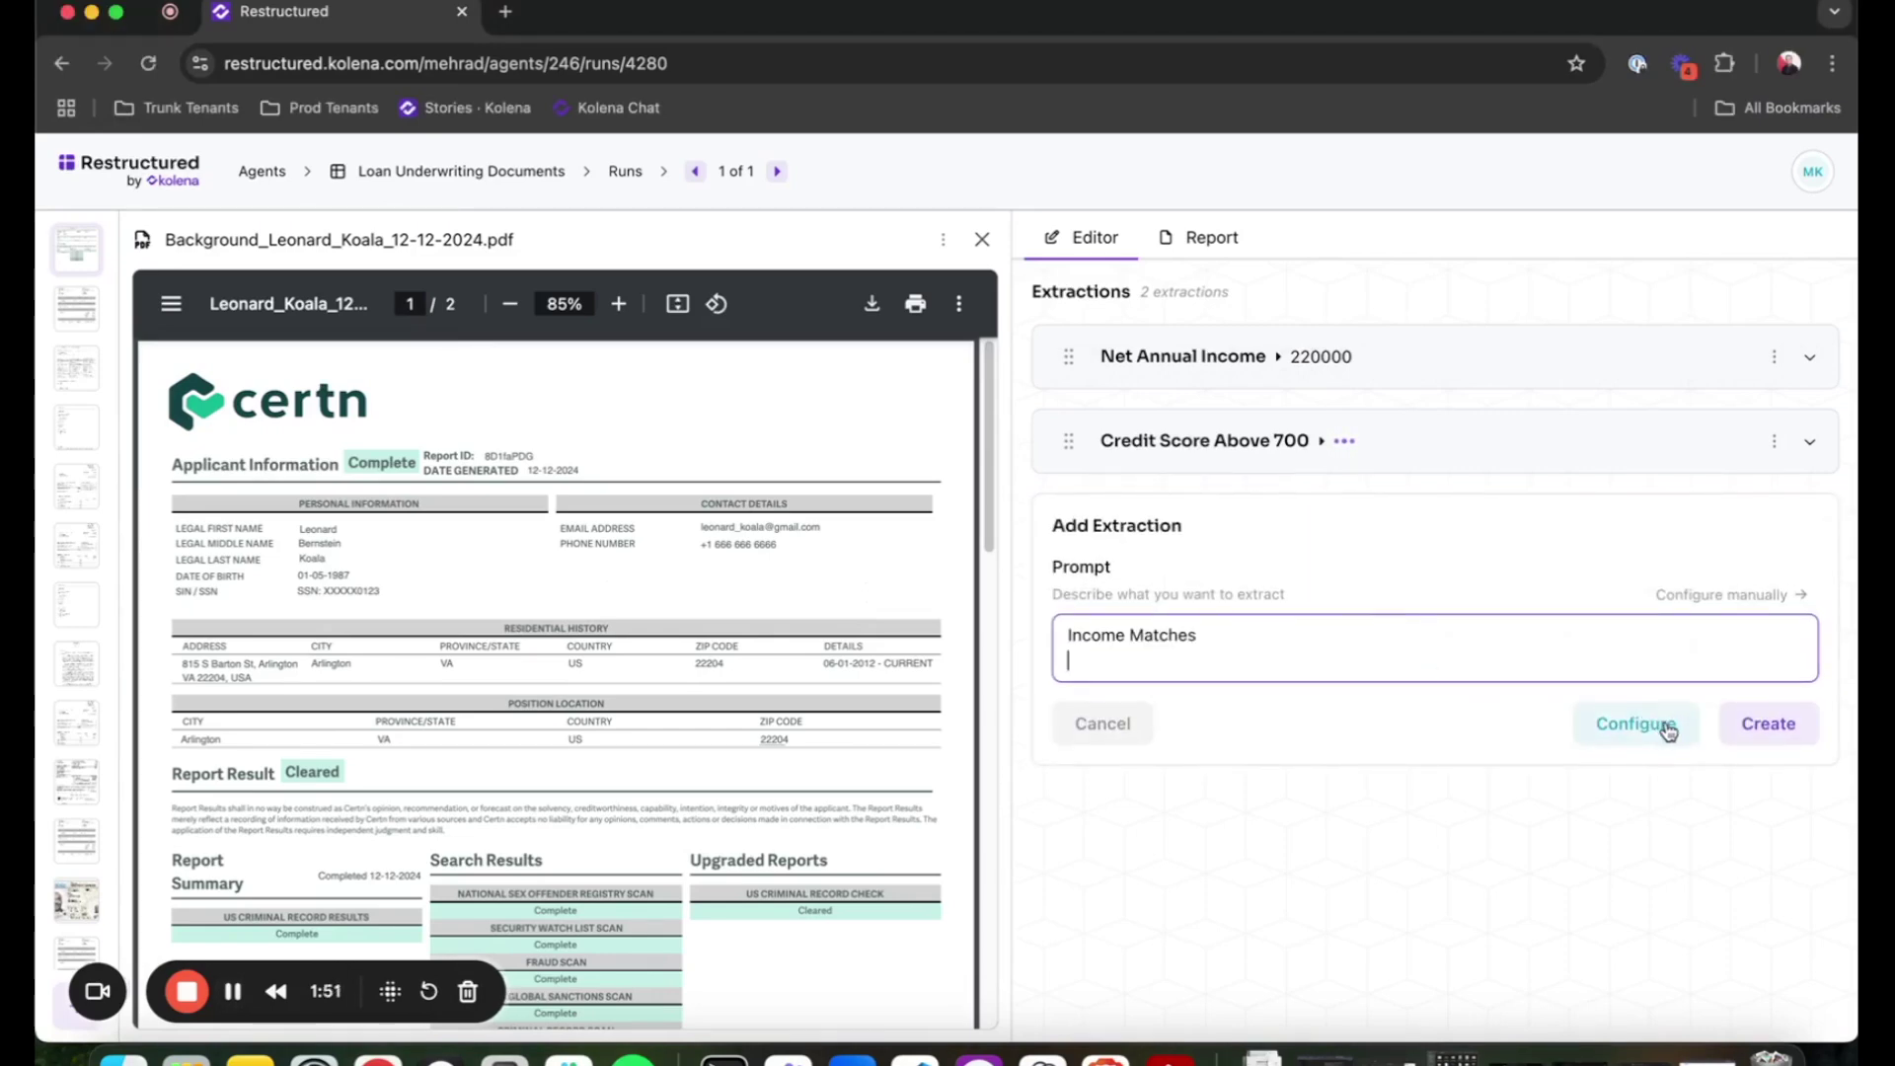
{"action": "left_click", "coordinate": [1785, 736]}
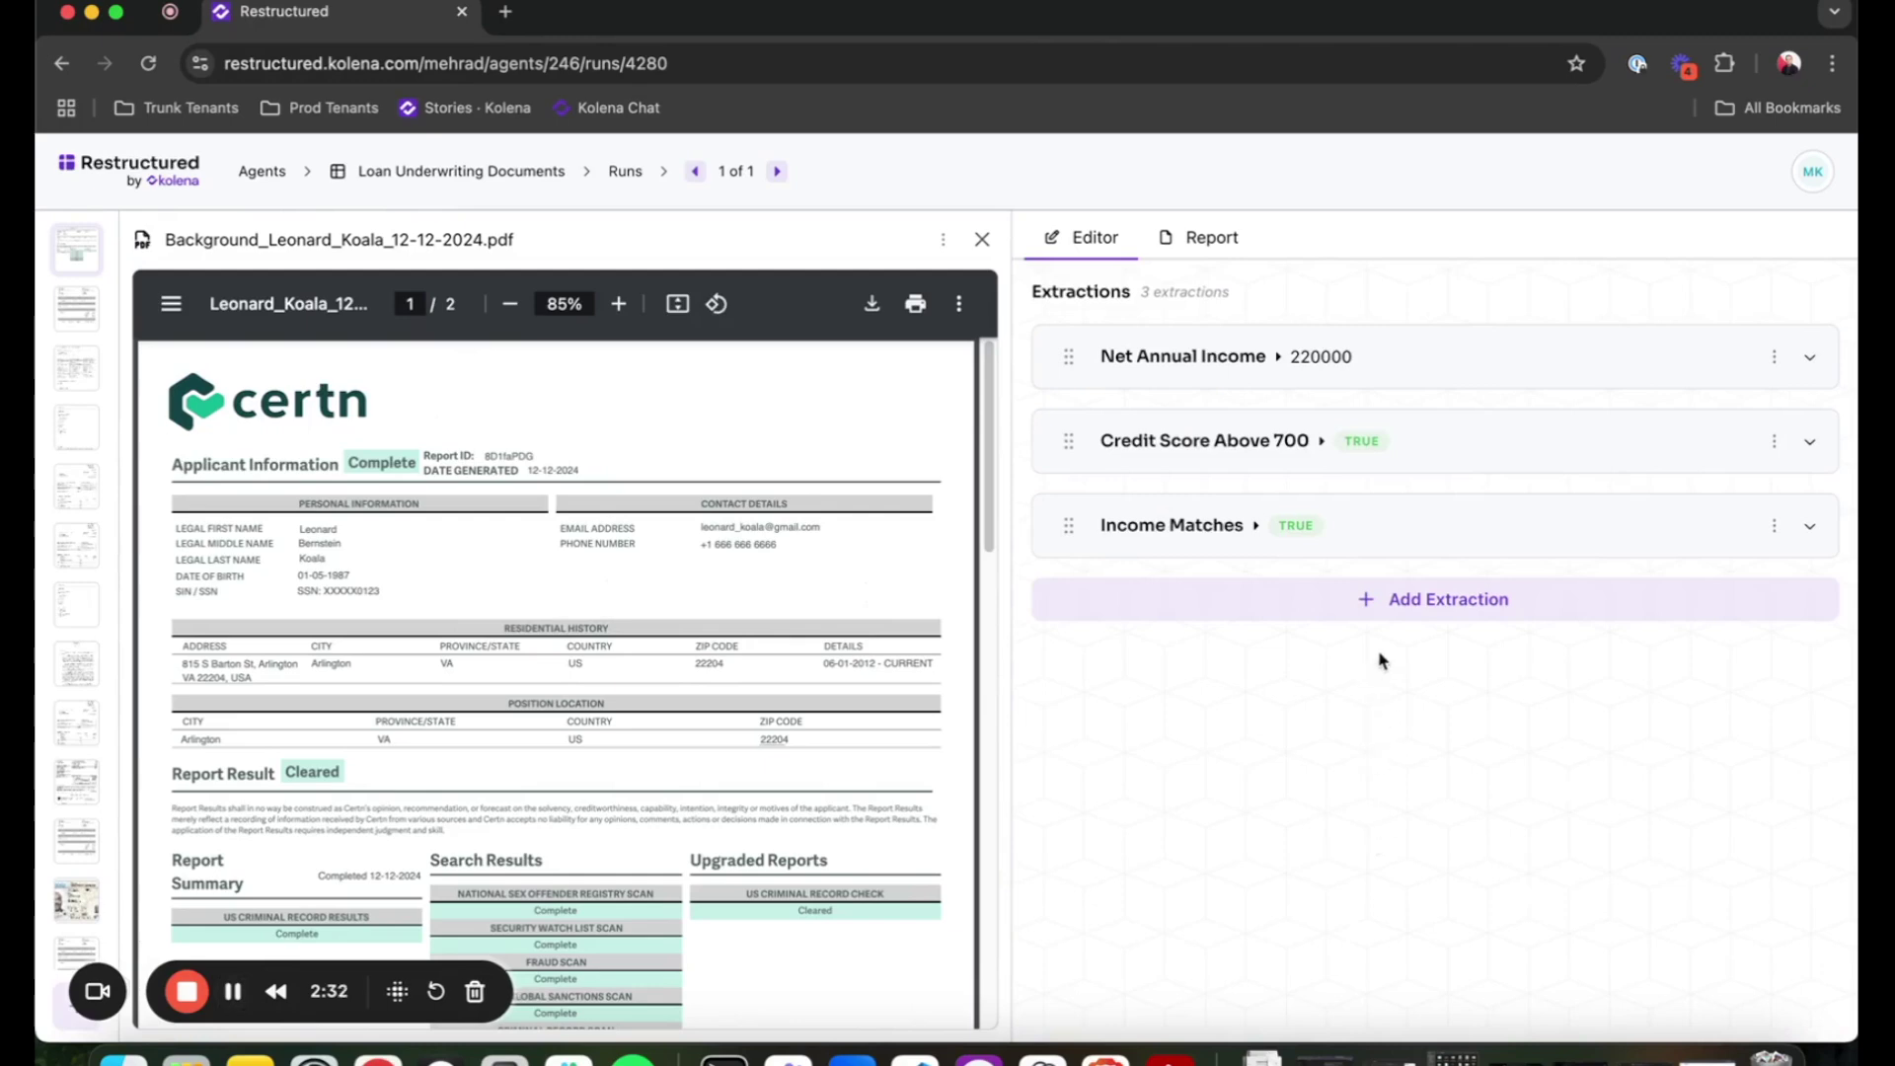
Manually configure a text extraction "Is Application Complete" with the prompt "Using the provided checklist verify if all the required documents are provided by the applicant"
{"action": "left_click", "coordinate": [1397, 614]}
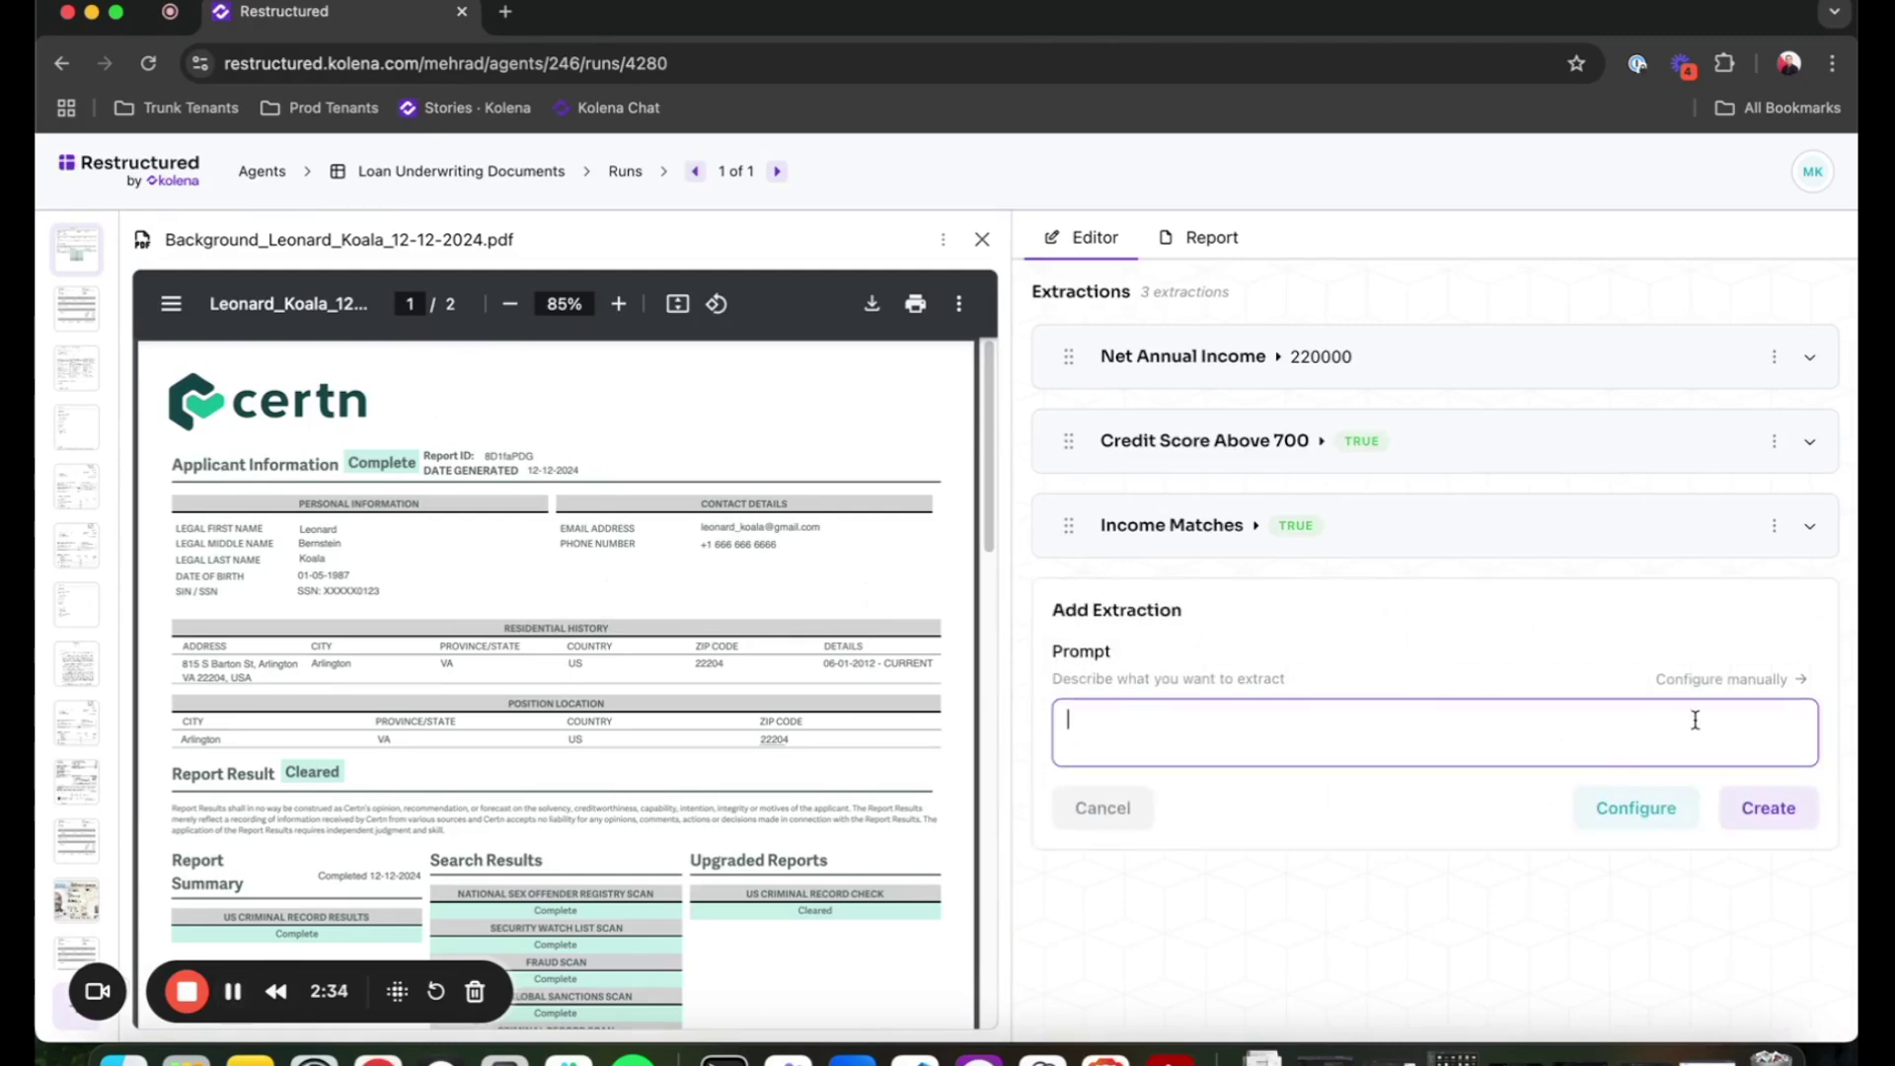
{"action": "left_click", "coordinate": [1751, 681]}
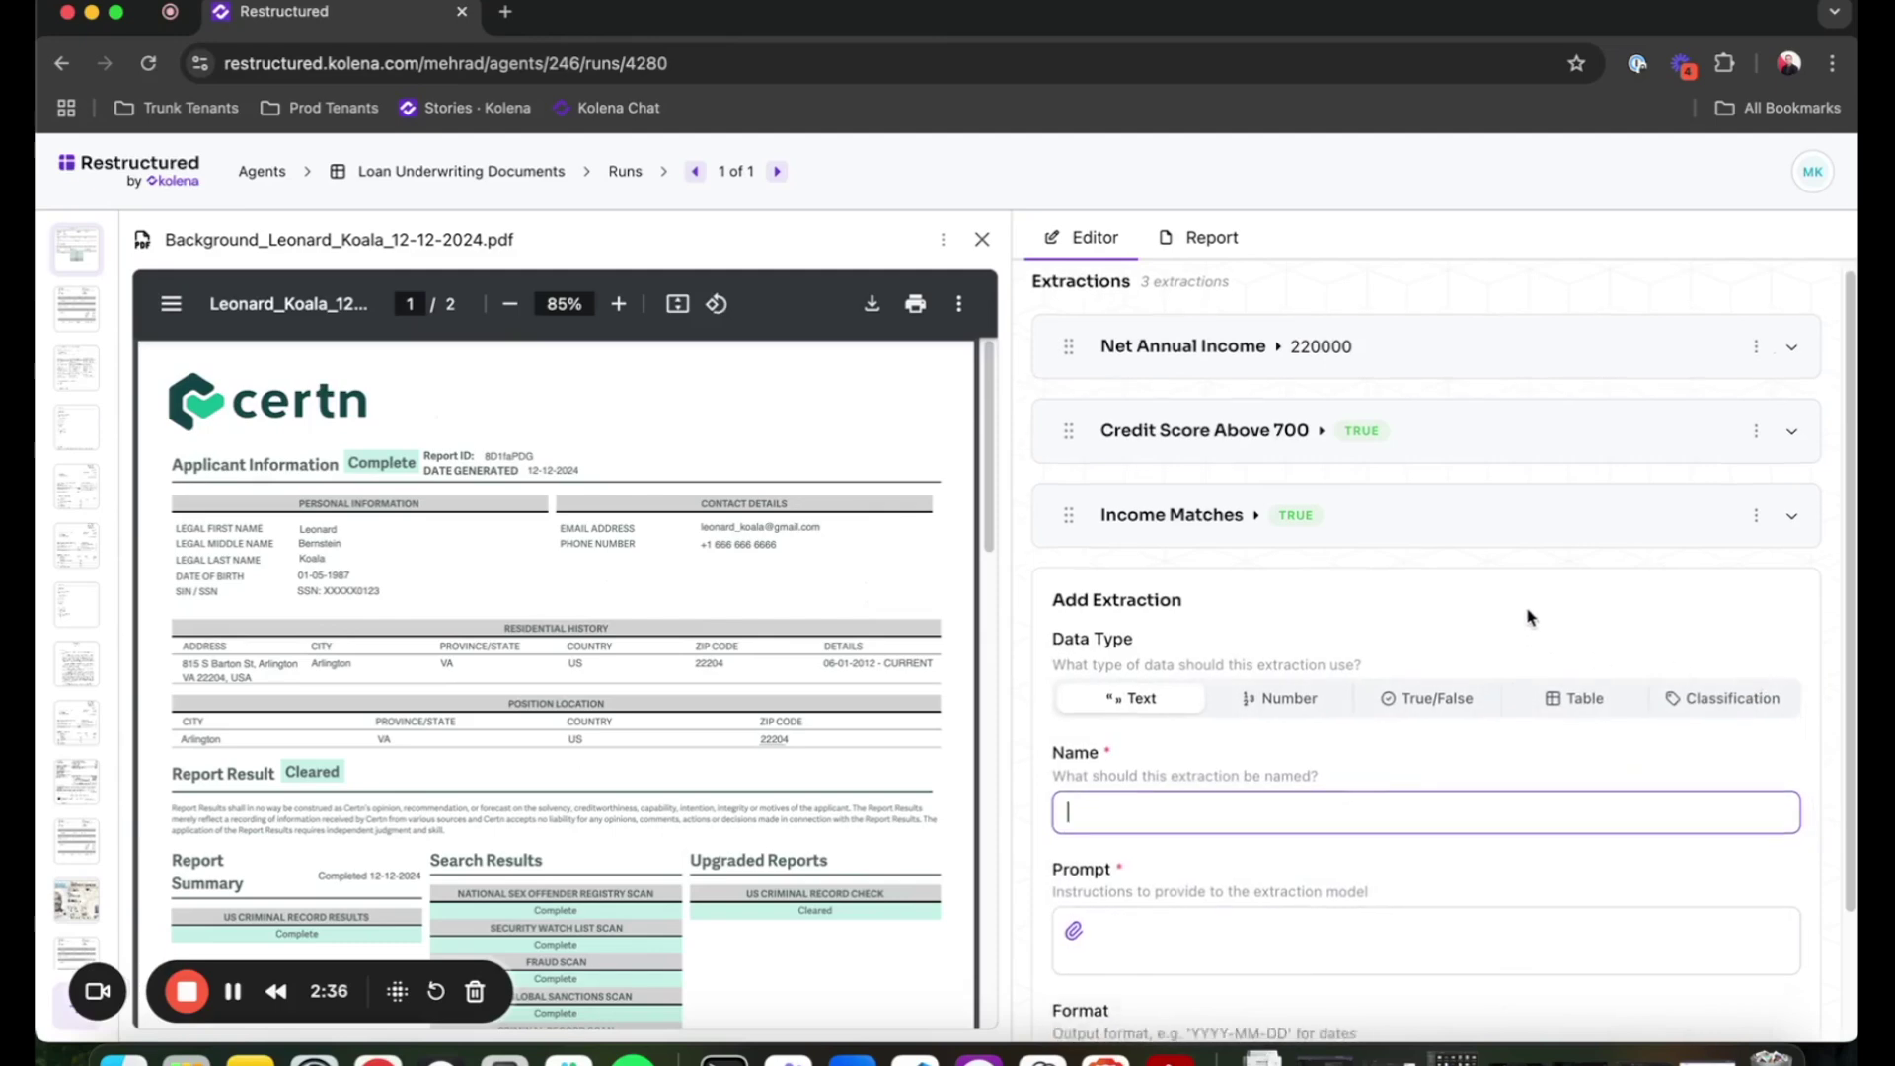
{"action": "scroll", "coordinate": [1529, 618], "scroll_direction": "down", "scroll_amount": 2}
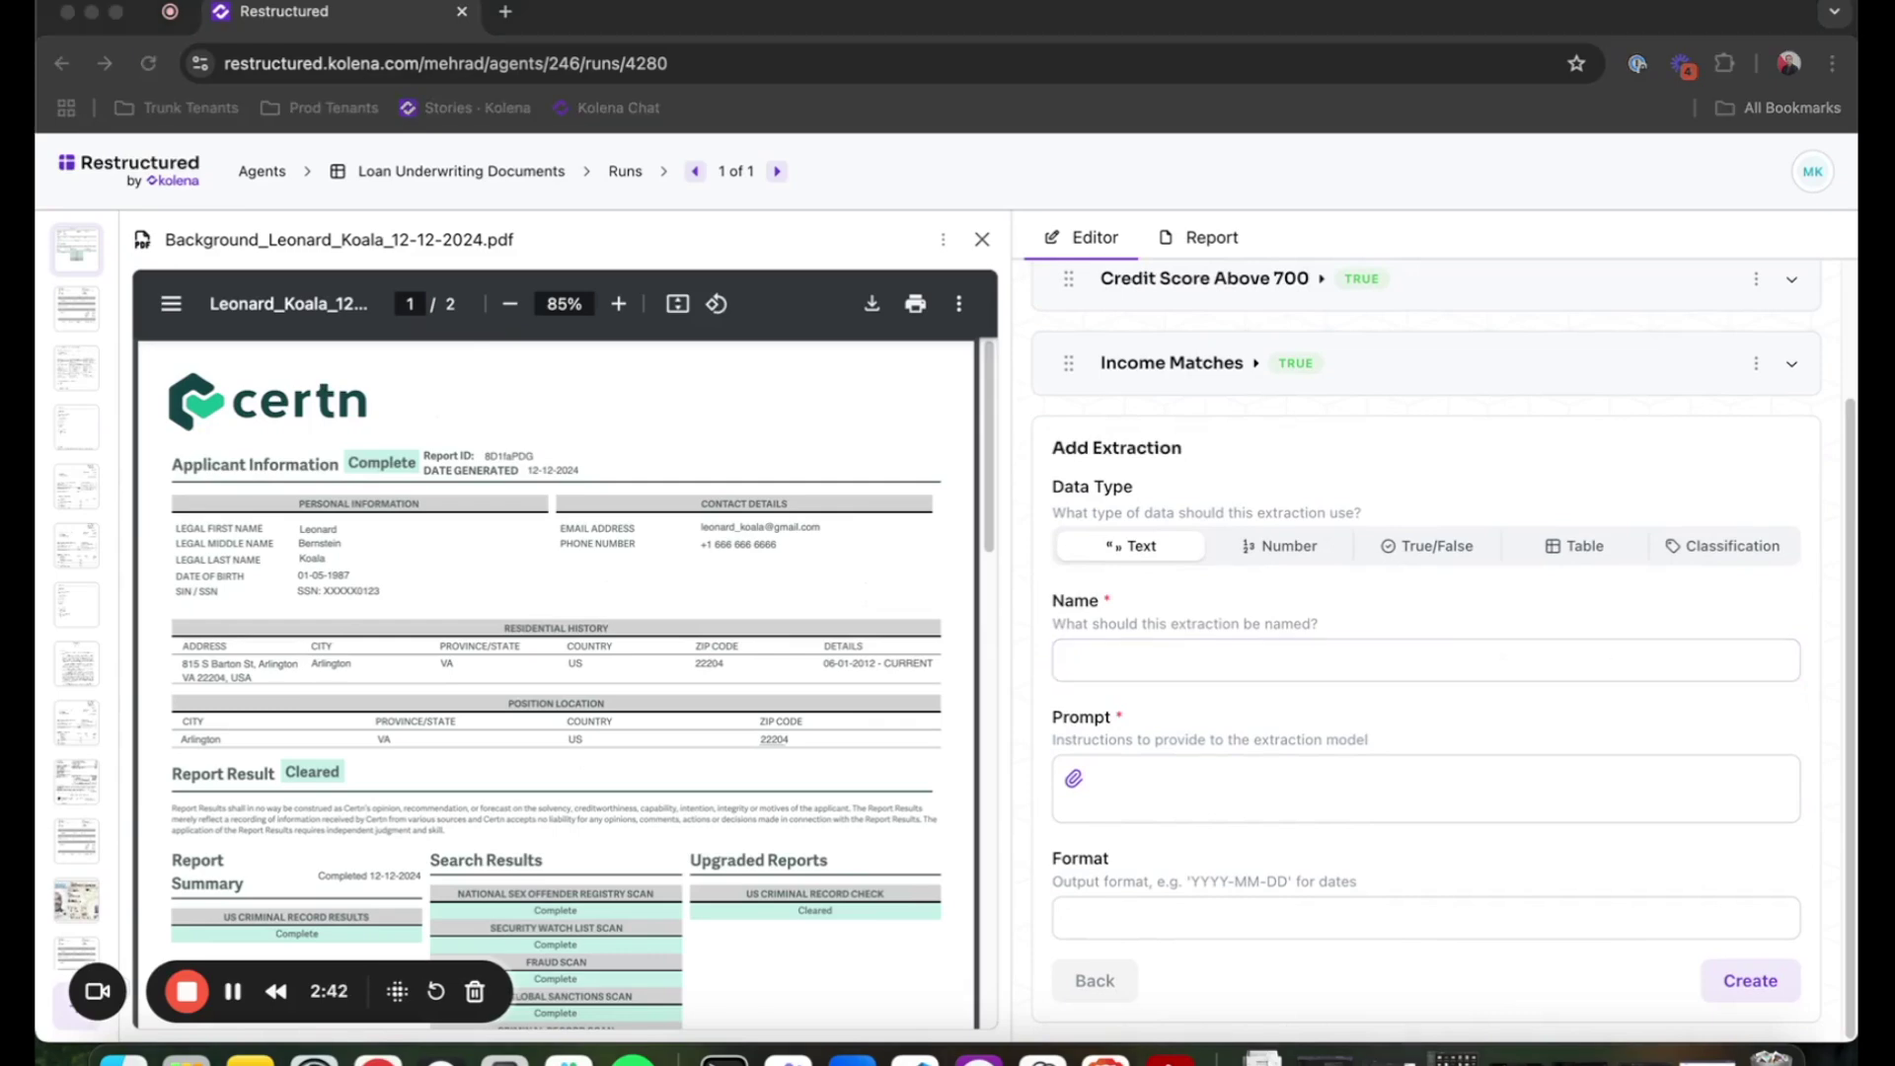
{"action": "left_click", "coordinate": [1178, 662]}
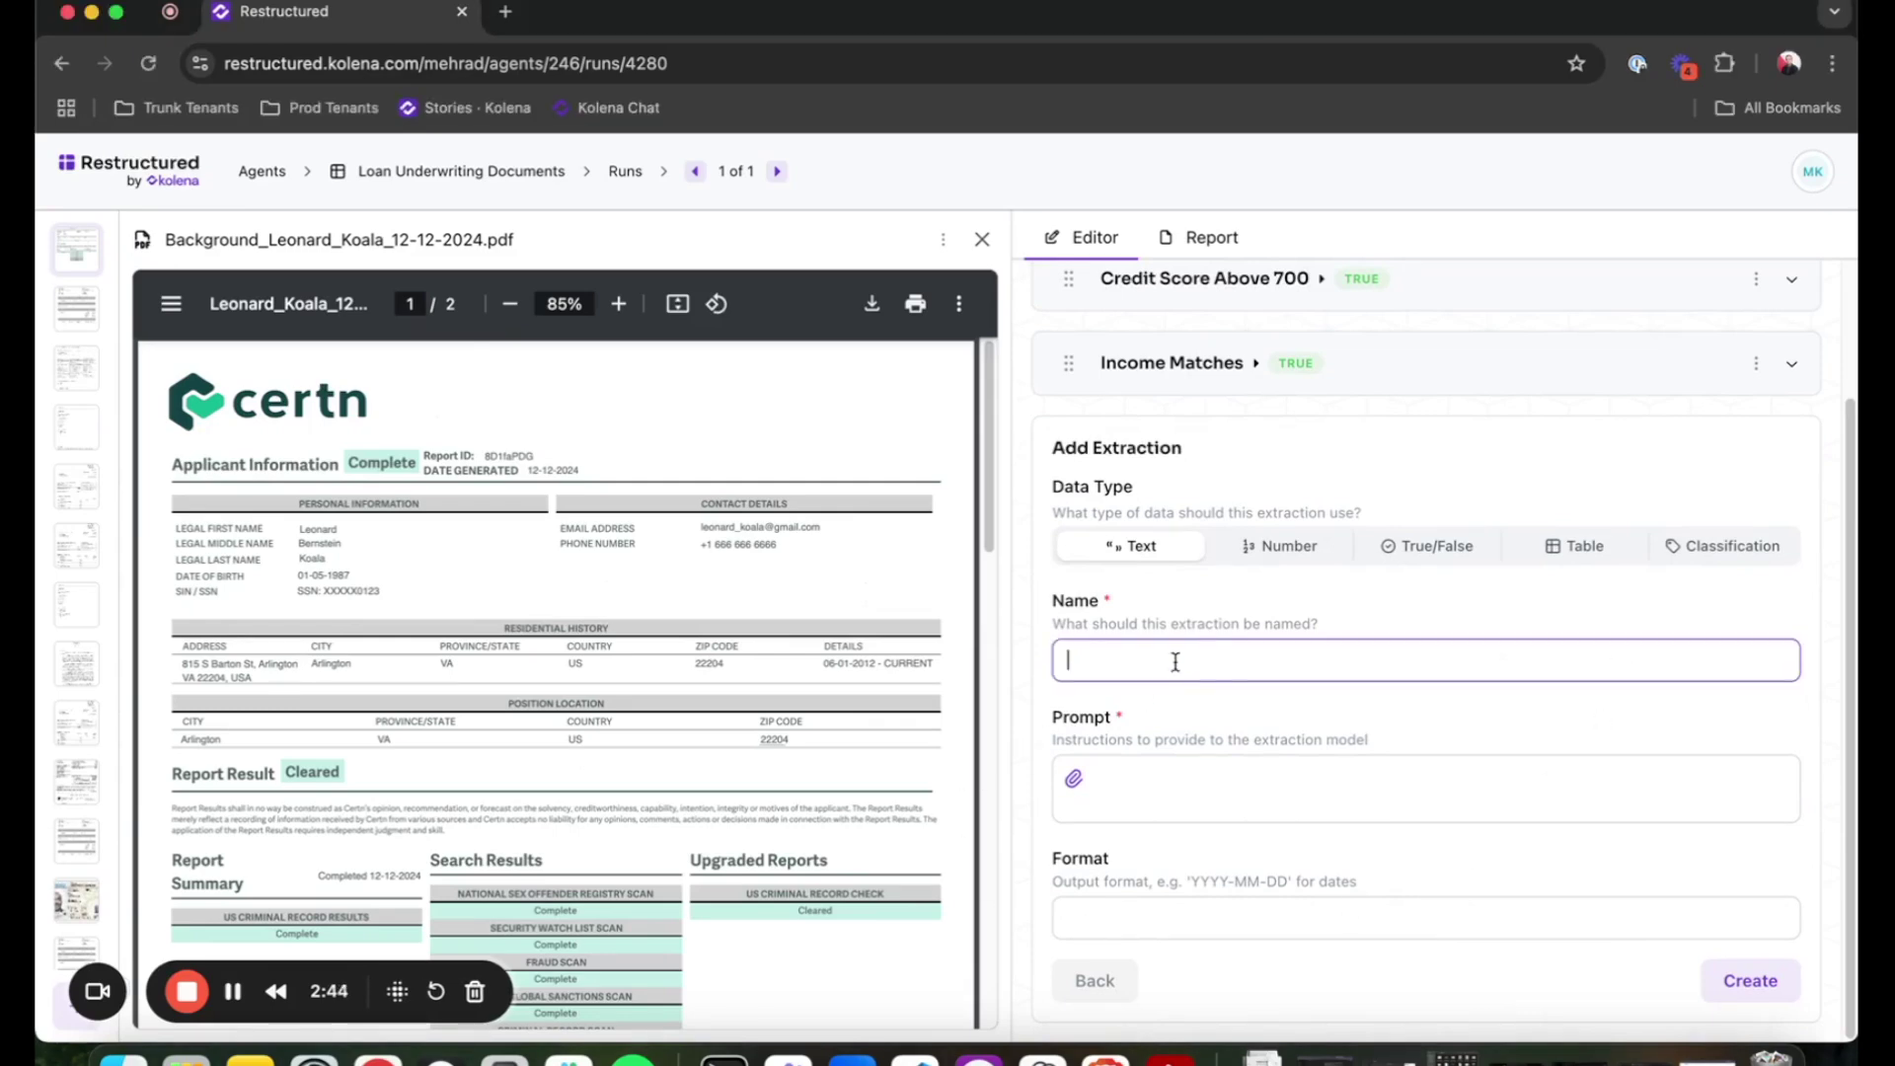
{"action": "type", "text": "Is Application Complete"}
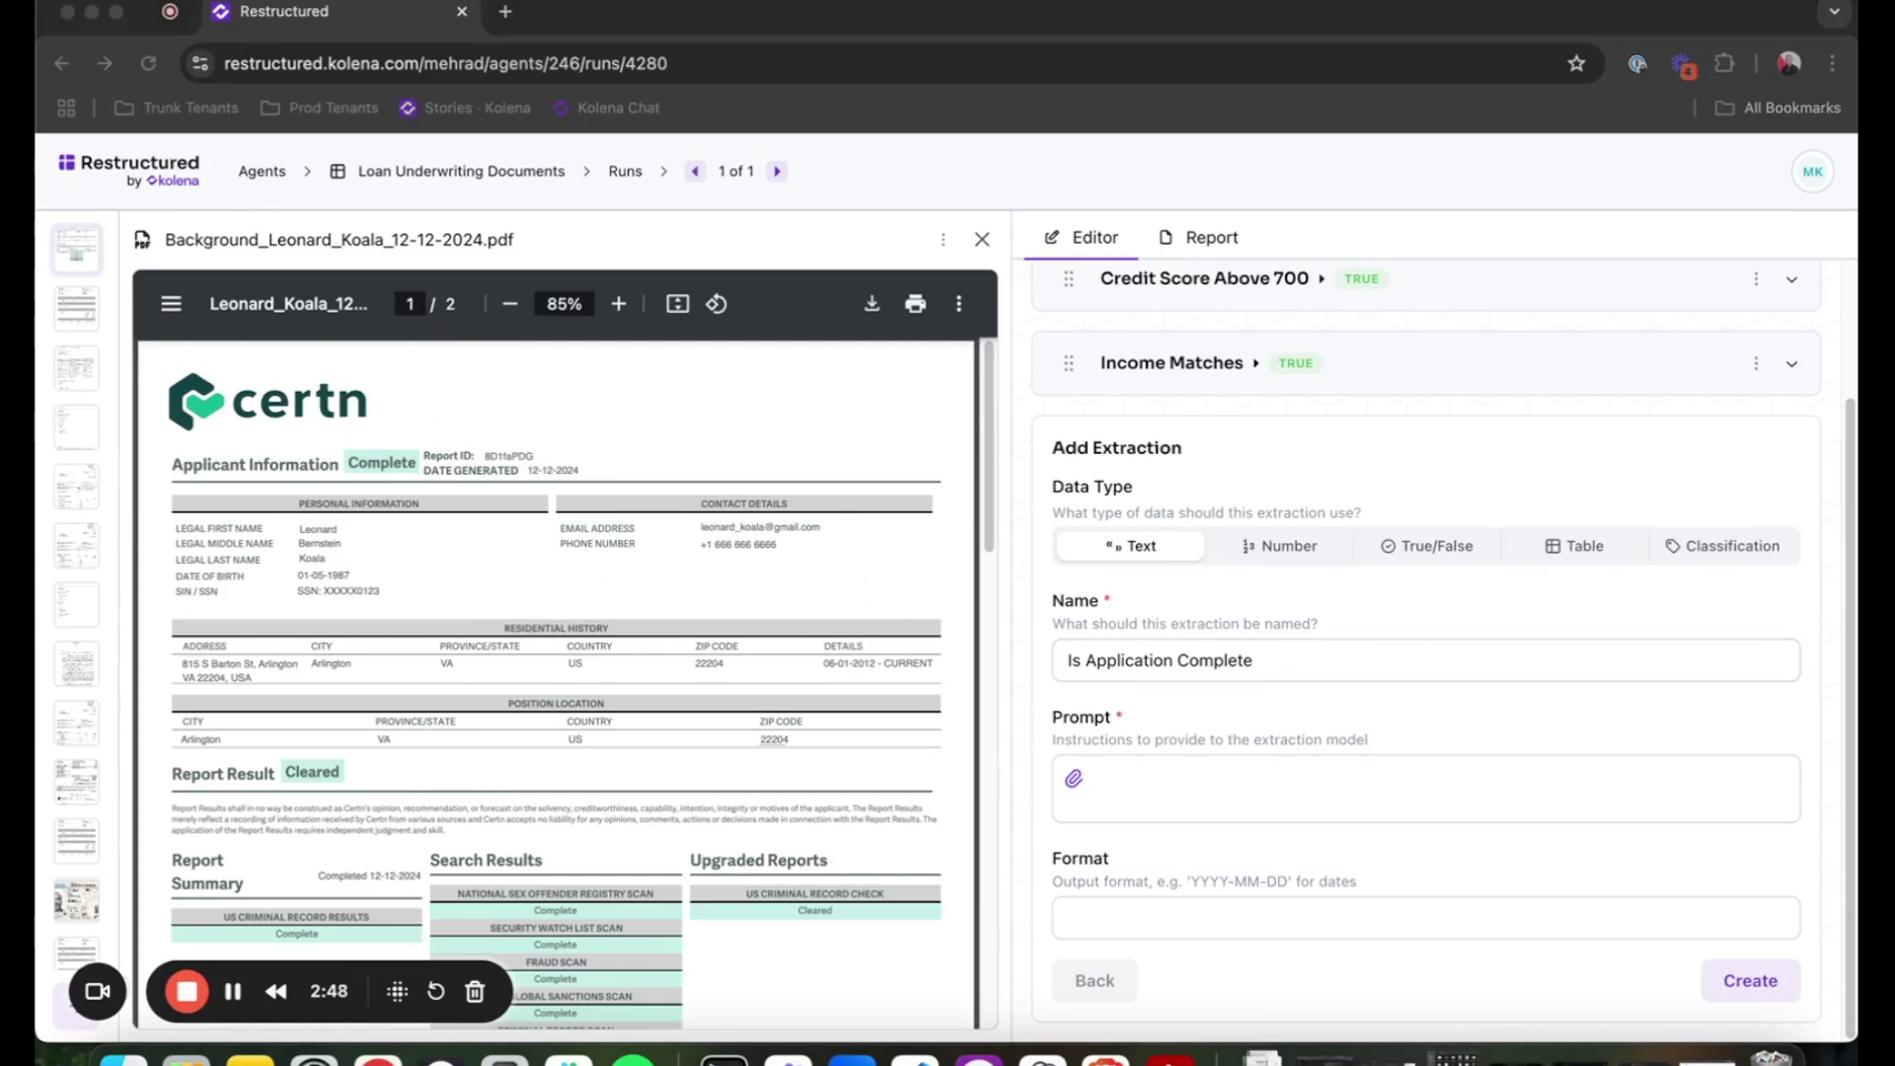
{"action": "left_click", "coordinate": [1240, 780]}
{"action": "type", "text": "Using the provided checklist verify if all the required documents are provided by the applicant"}
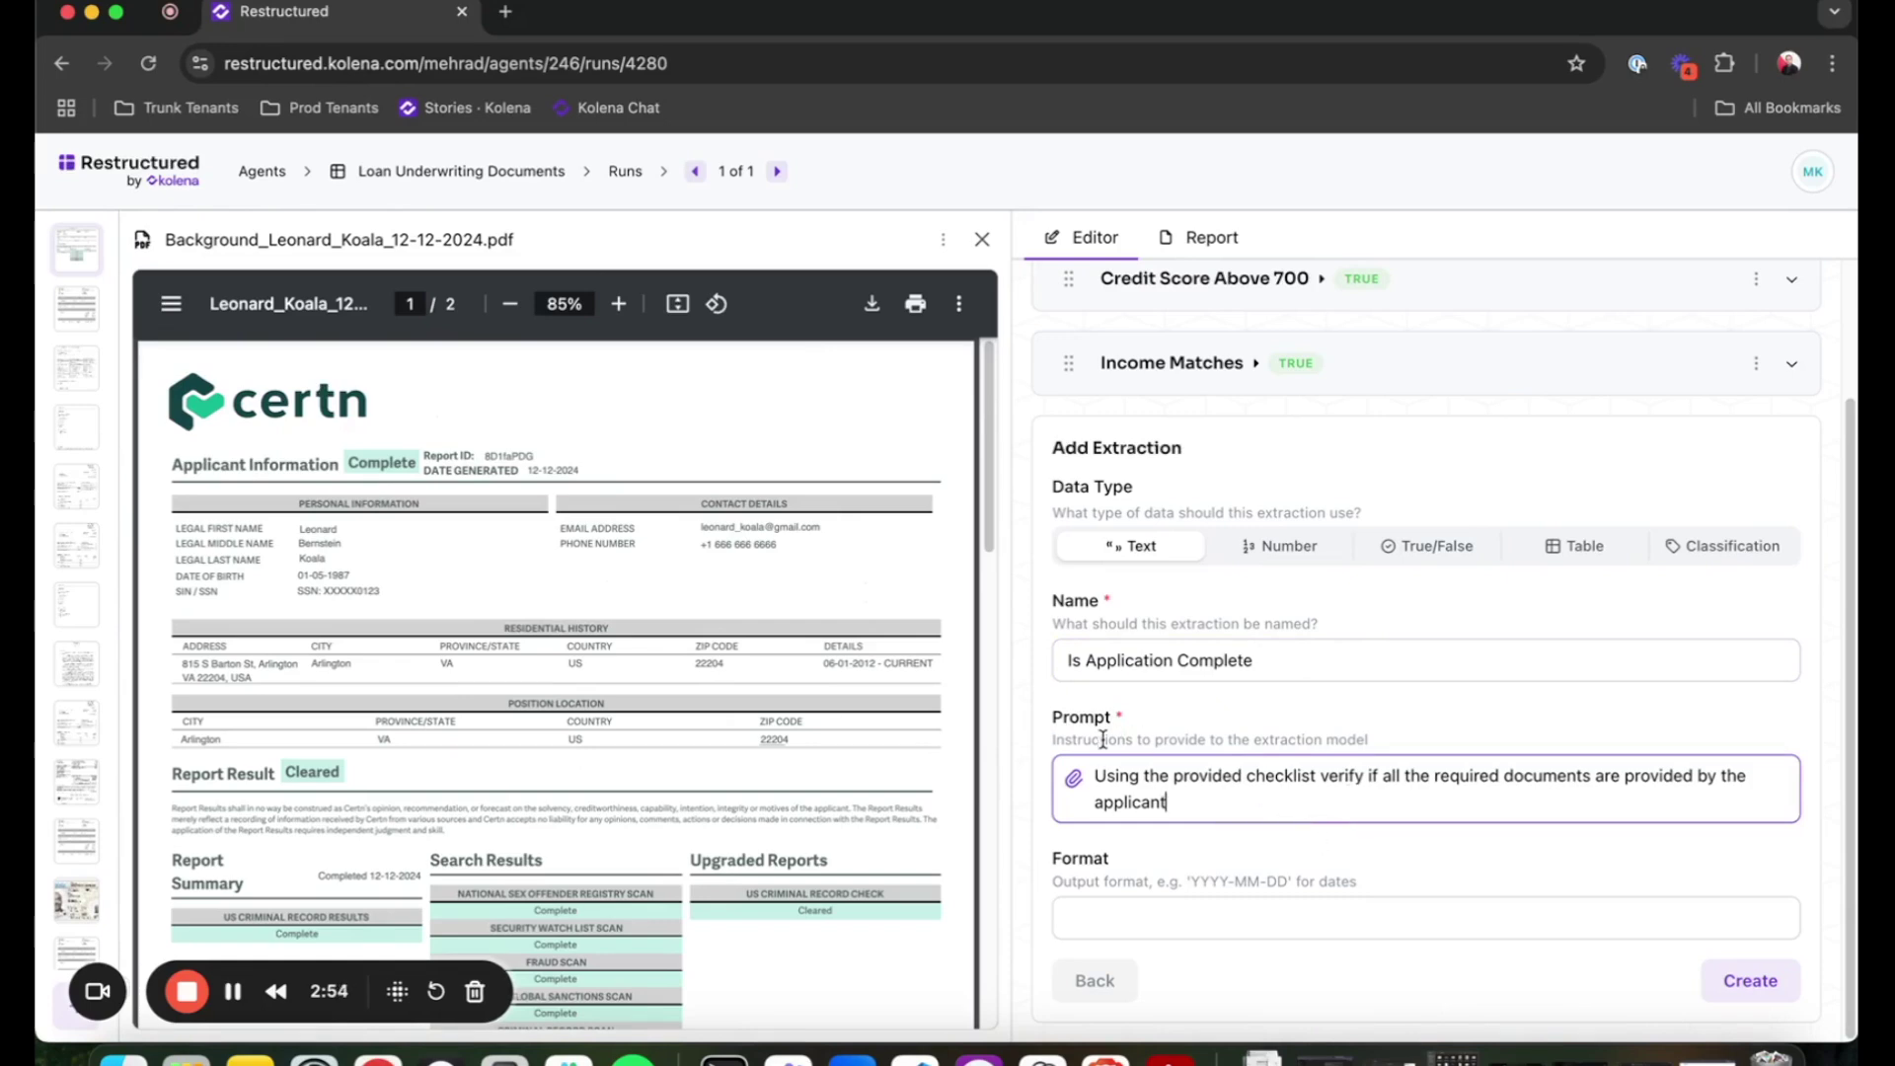
Attach Application Checklist.pdf from Downloads to the extraction's prompt and create the extraction
{"action": "left_click", "coordinate": [1074, 780]}
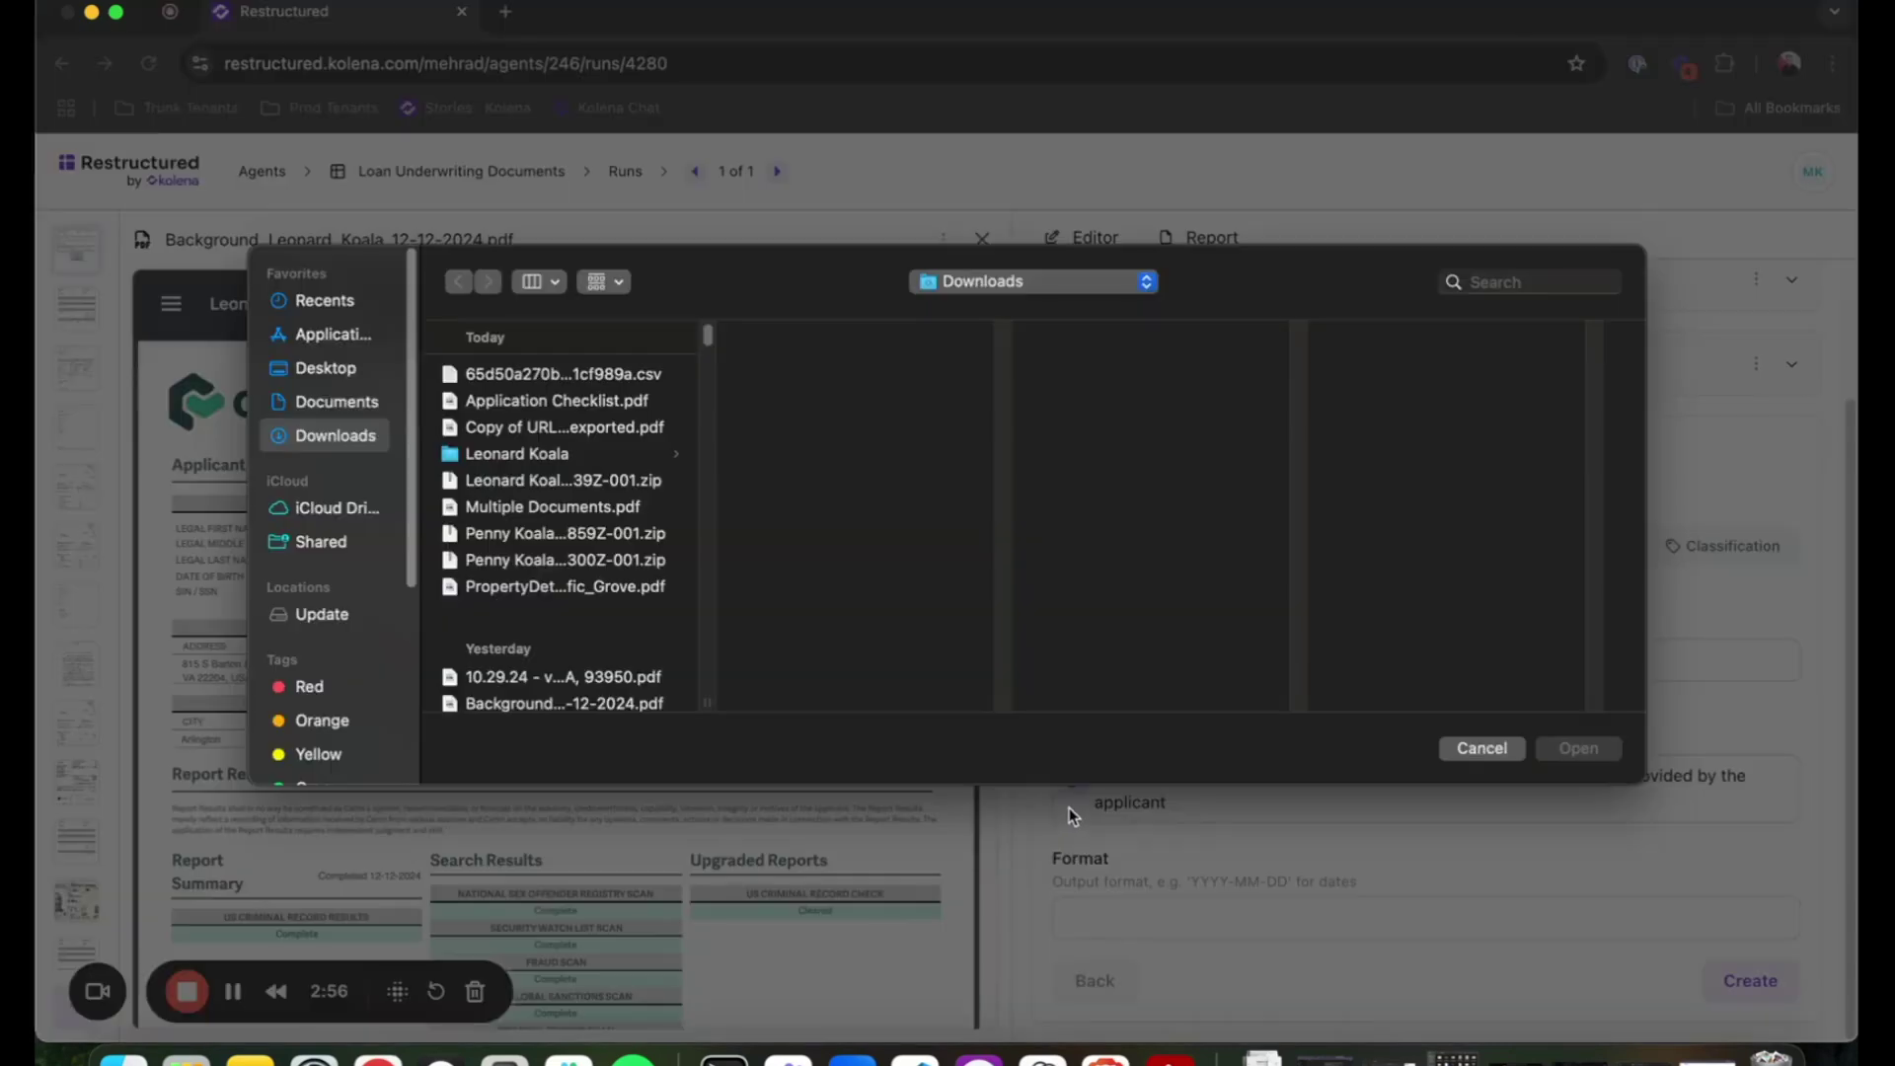
{"action": "left_click", "coordinate": [568, 408]}
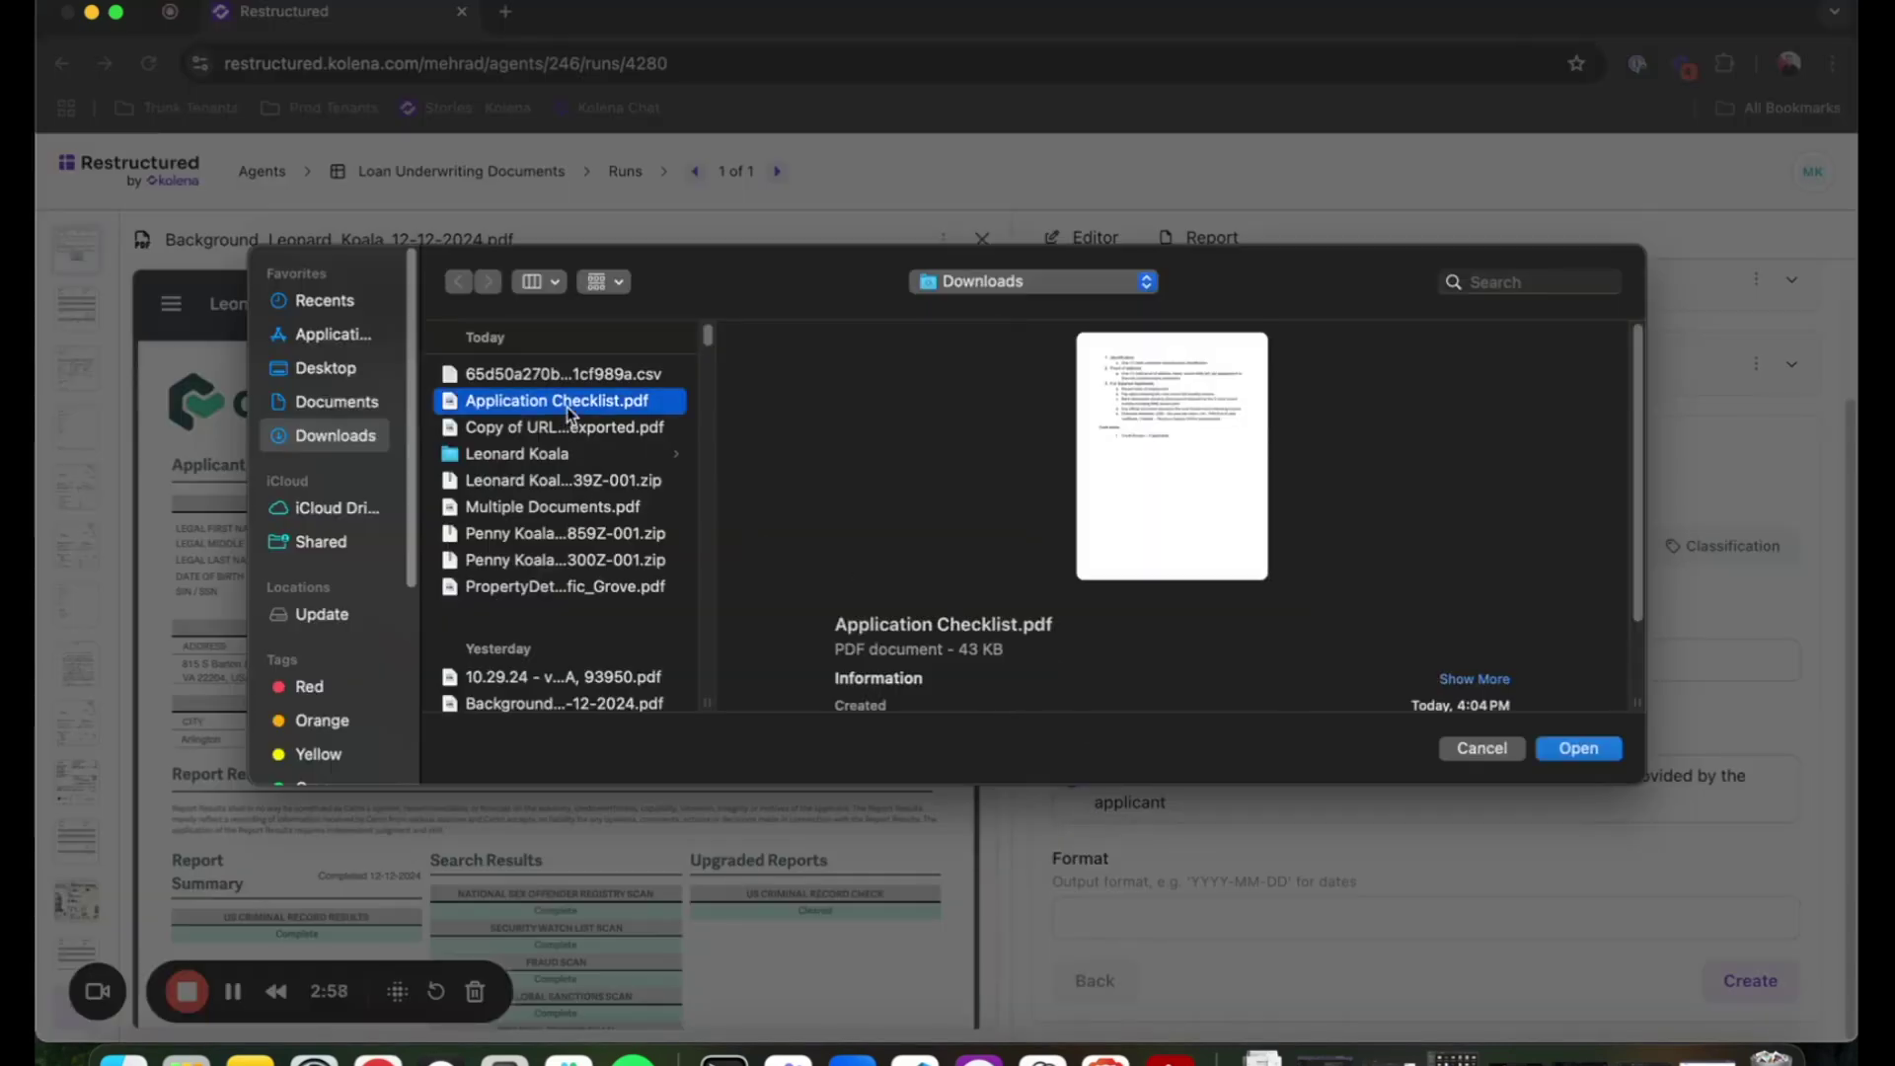
{"action": "left_click", "coordinate": [1578, 750]}
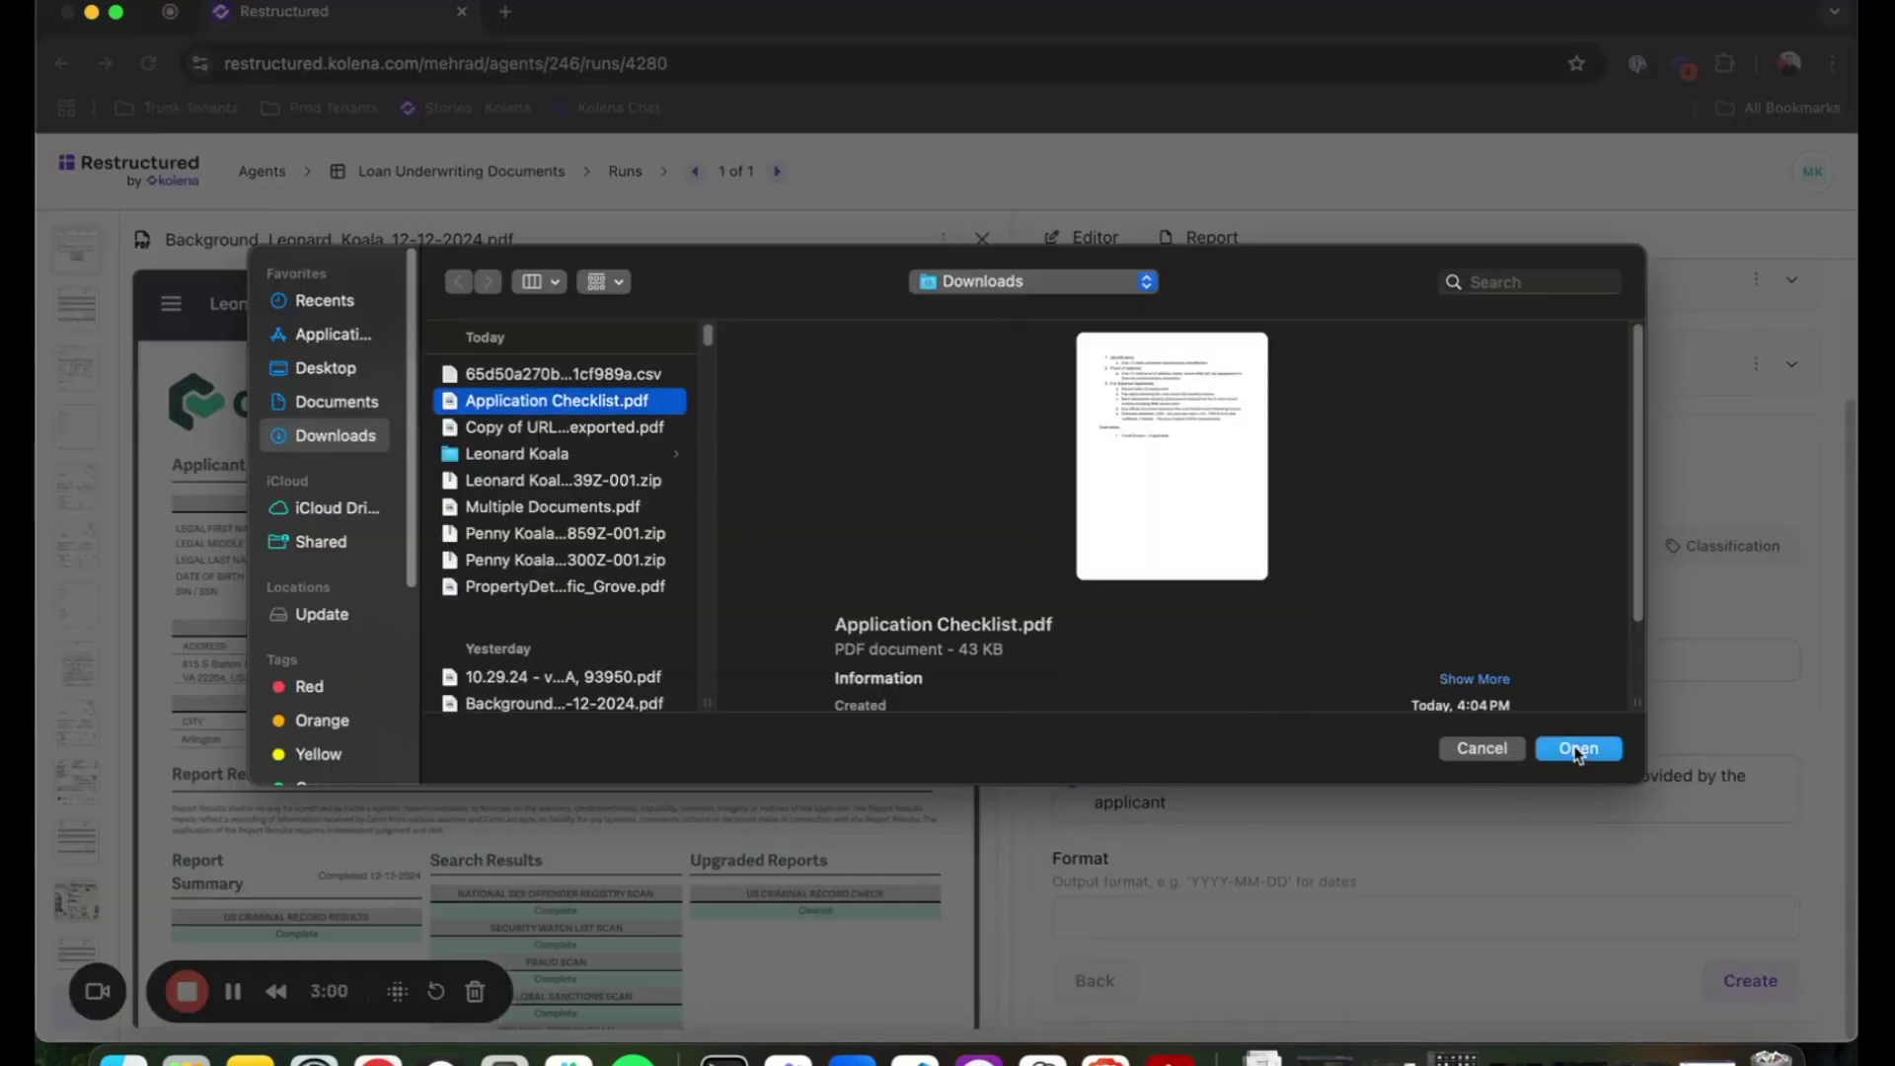
{"action": "scroll", "coordinate": [1407, 832], "scroll_direction": "down", "scroll_amount": 1}
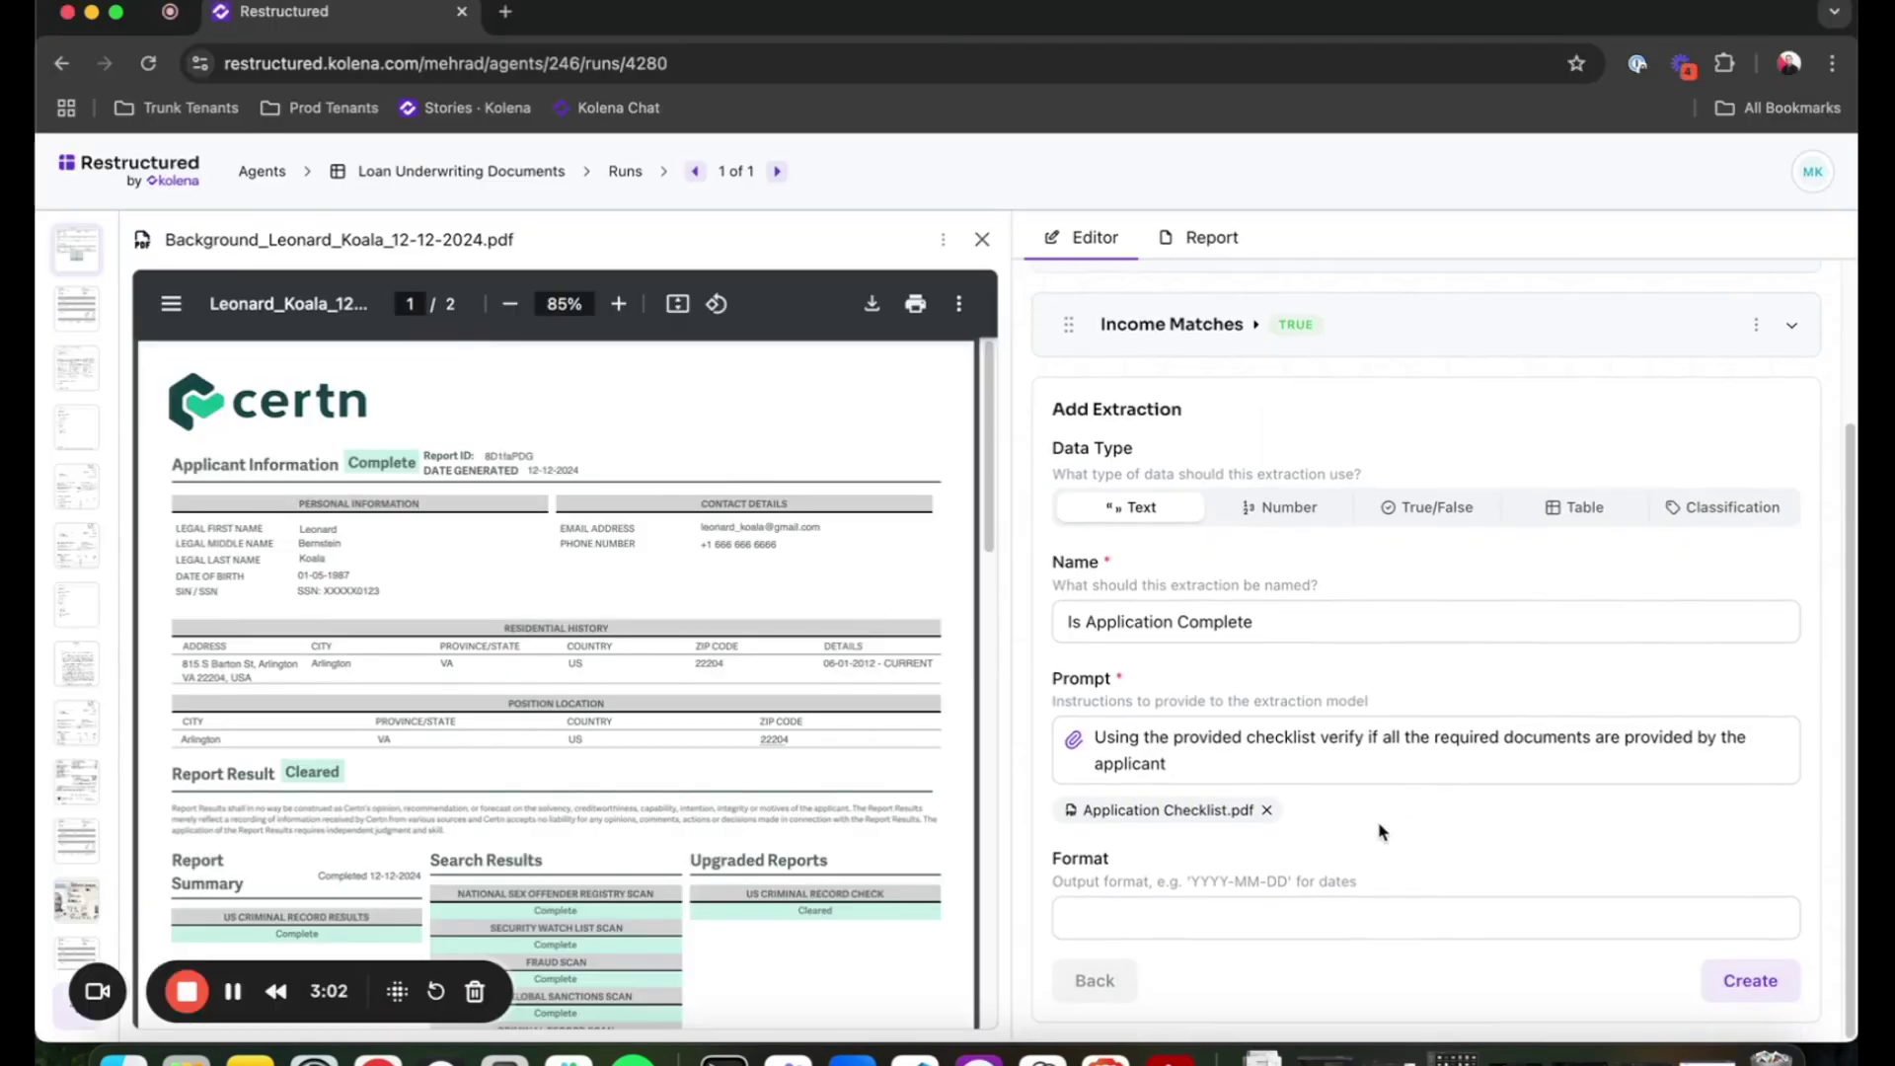
{"action": "left_click", "coordinate": [1751, 981]}
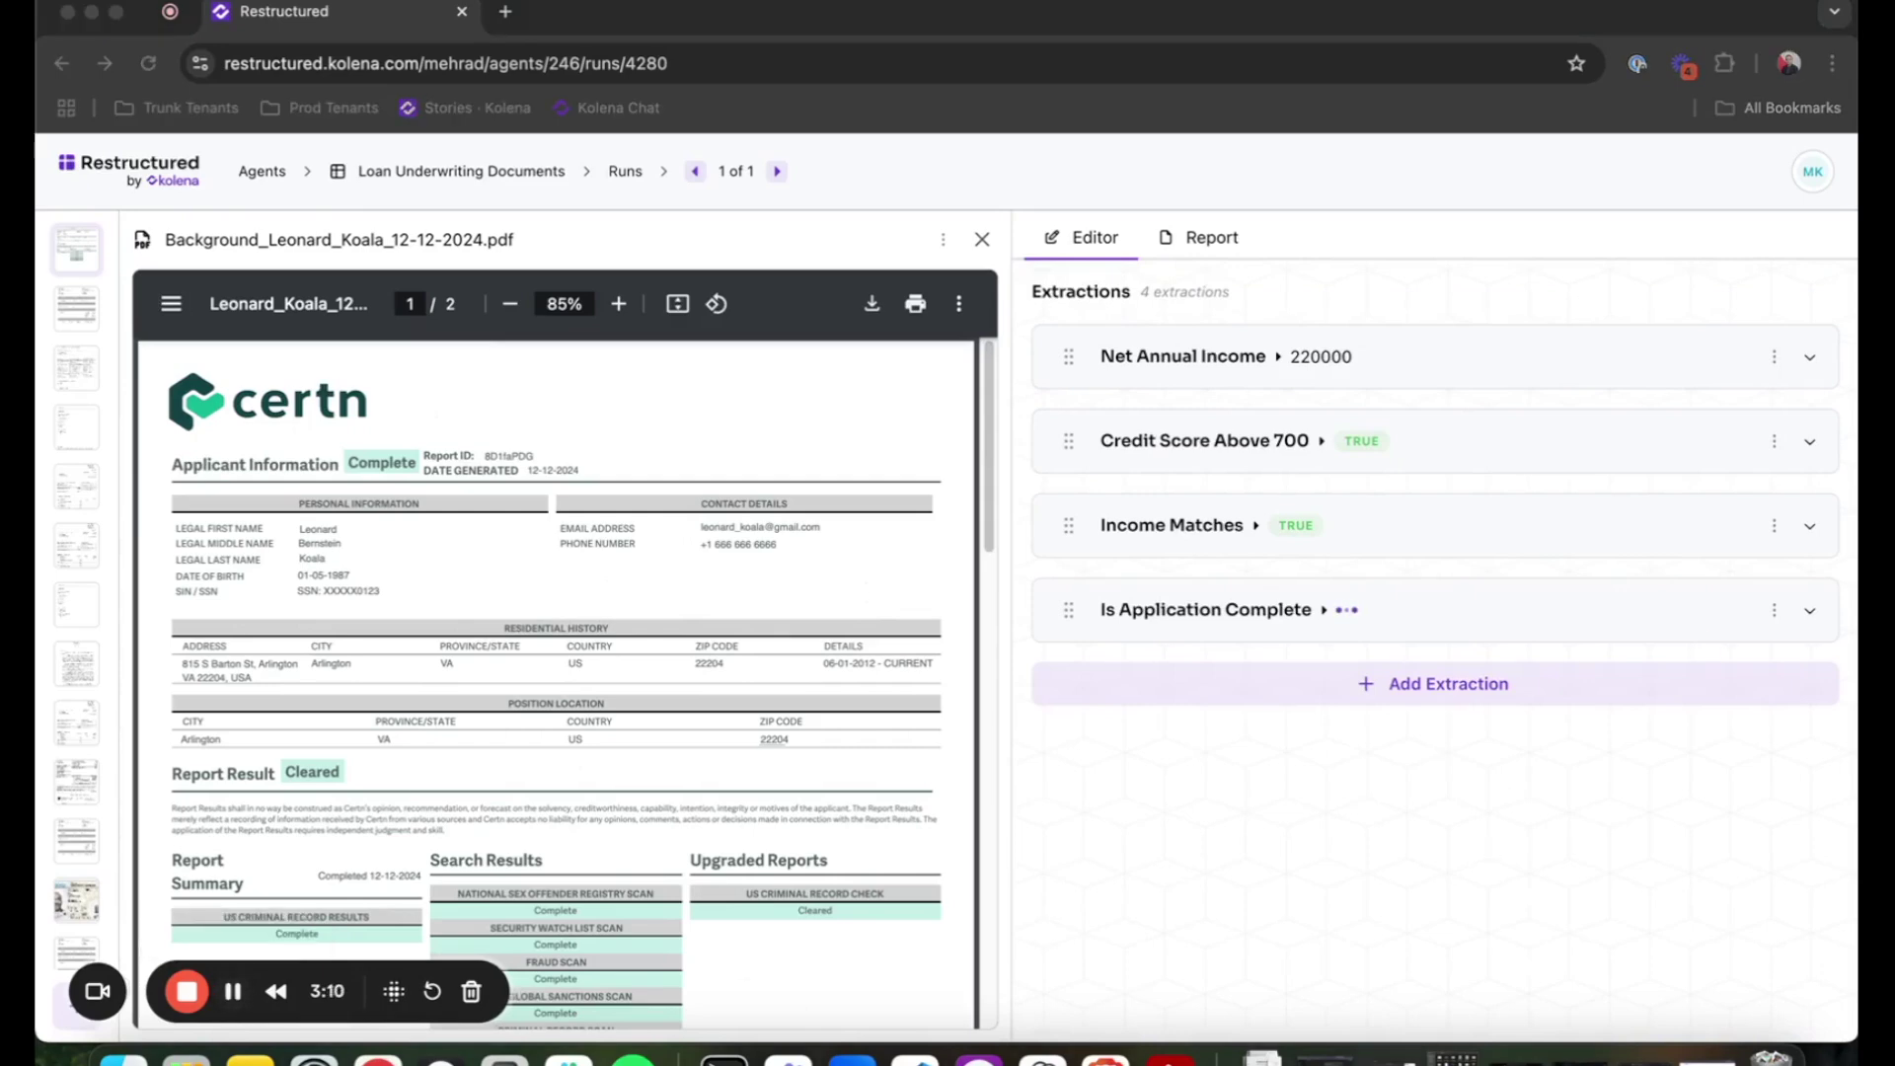
Create a fifth extraction from the prompt "Table of Discrepancies", correcting the misspelled word
{"action": "left_click", "coordinate": [1382, 684]}
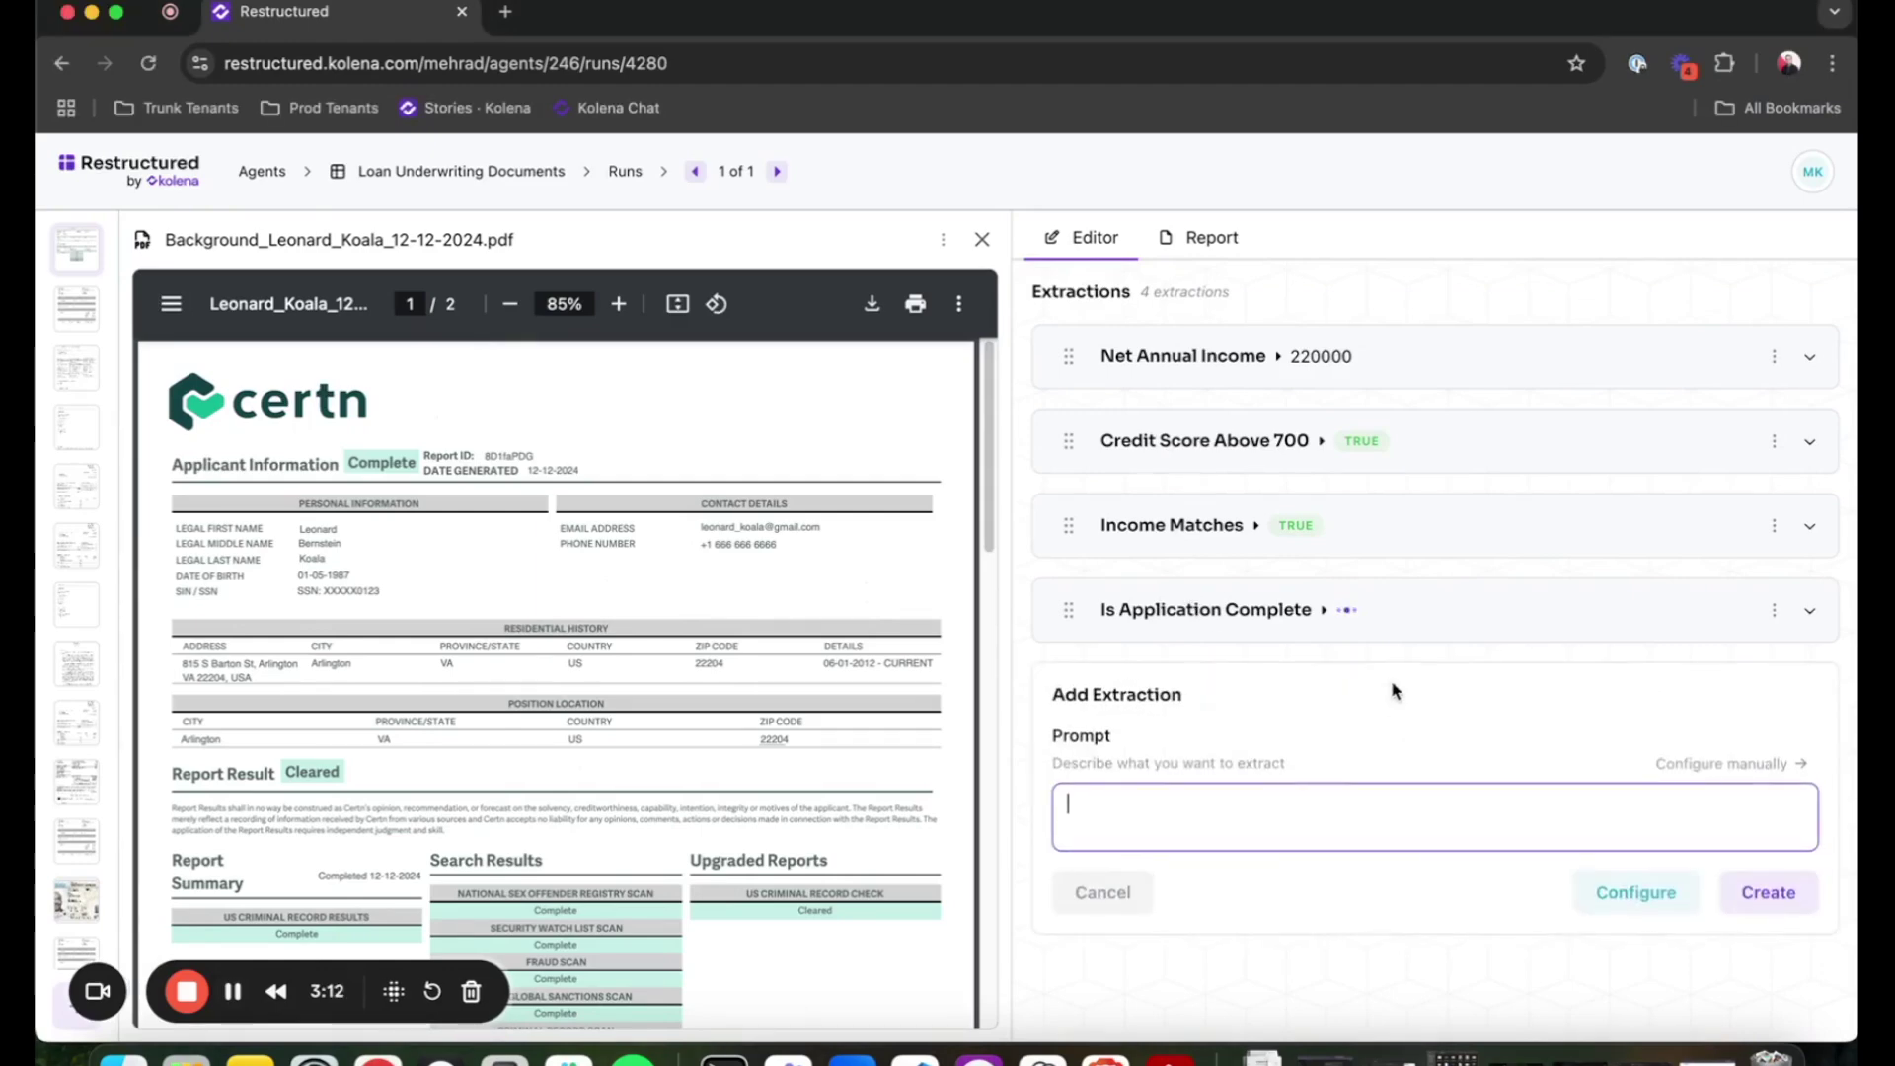
{"action": "type", "text": "Table of Descrepancies"}
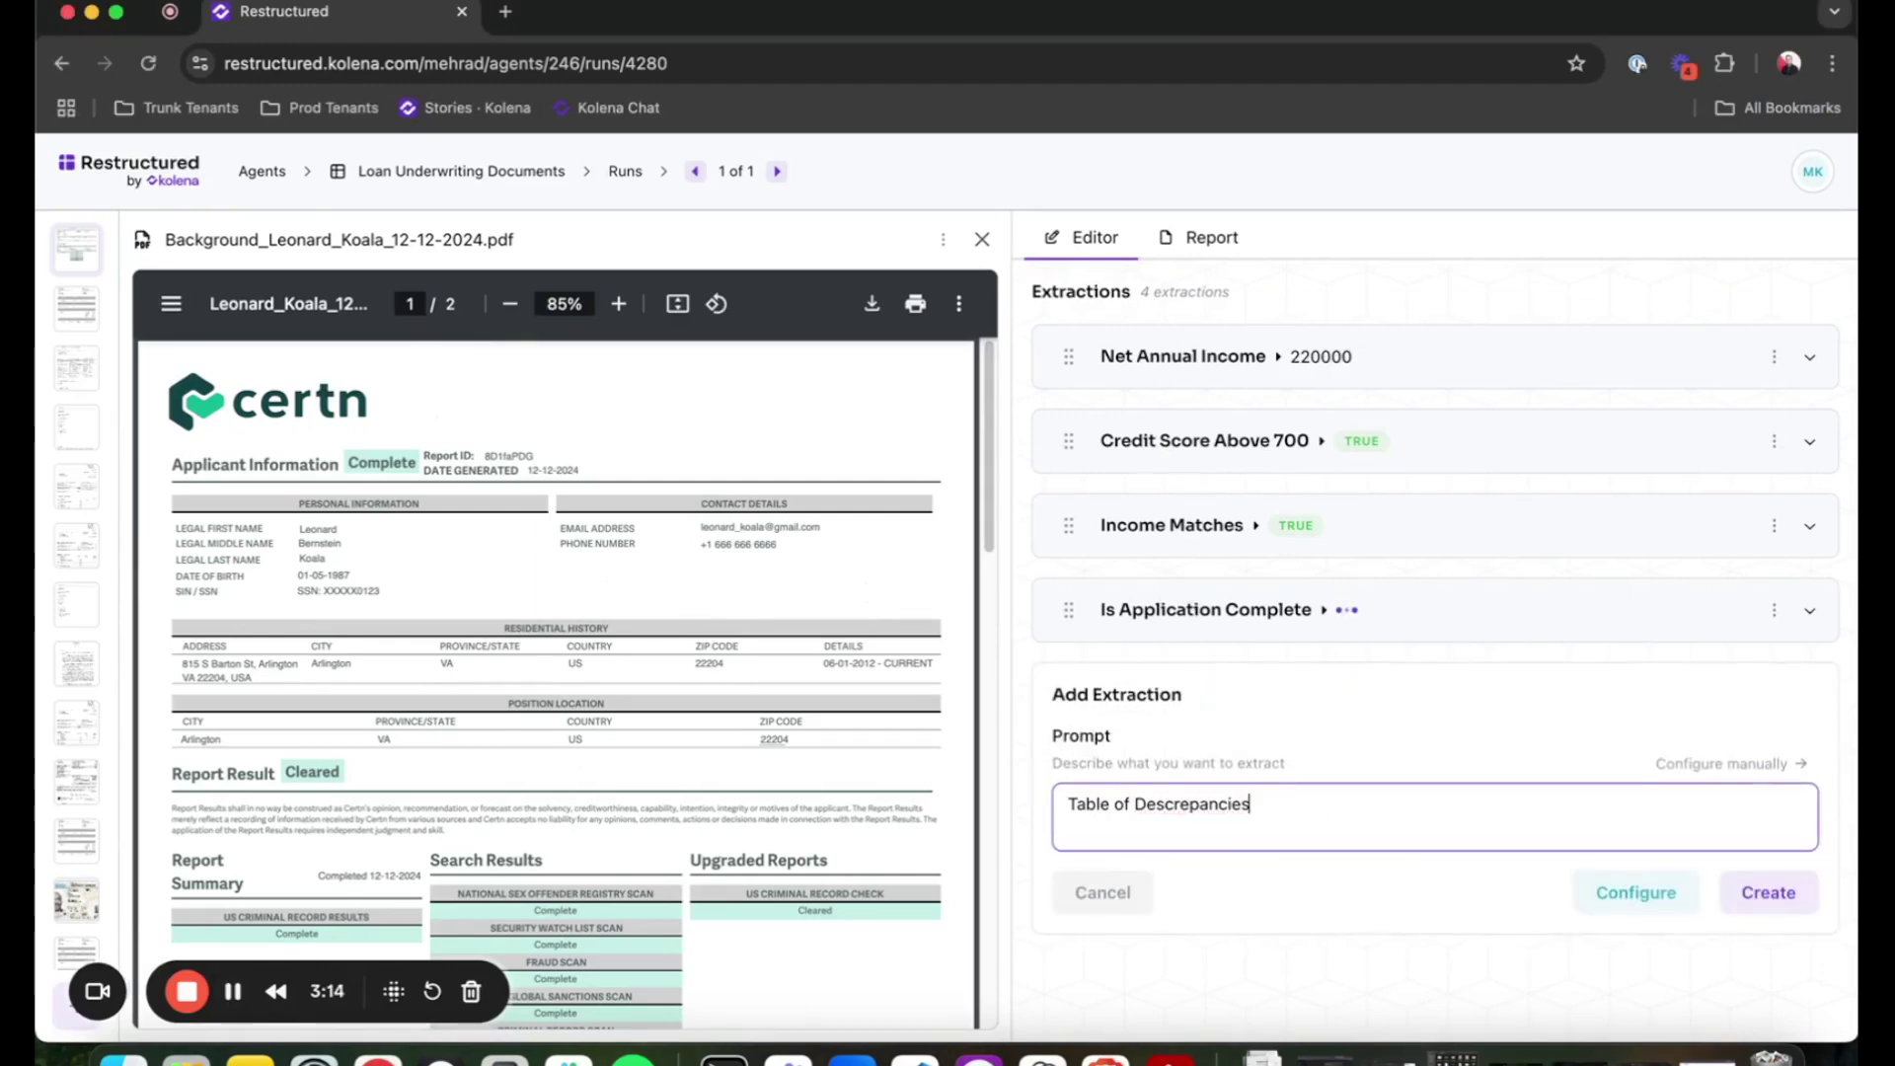
{"action": "double_click", "coordinate": [1215, 806]}
{"action": "right_click", "coordinate": [1215, 806]}
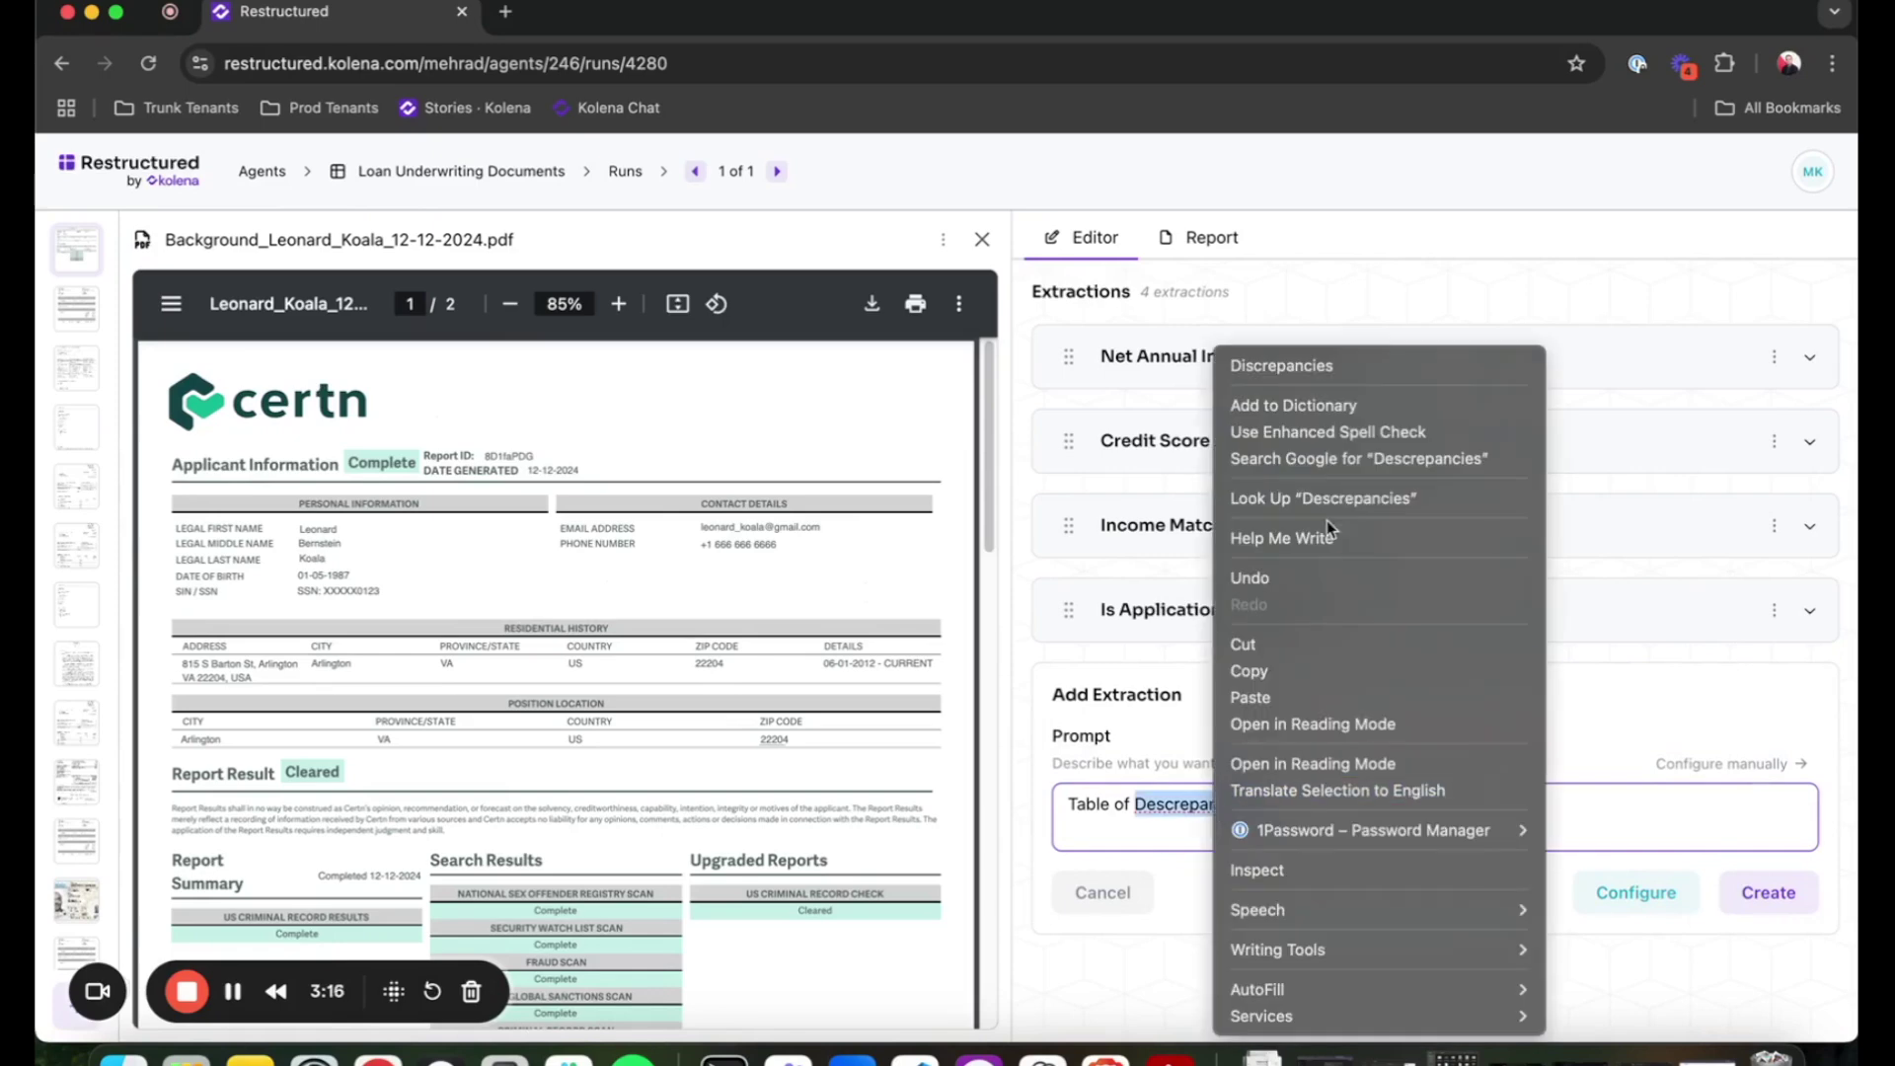
{"action": "left_click", "coordinate": [1274, 360]}
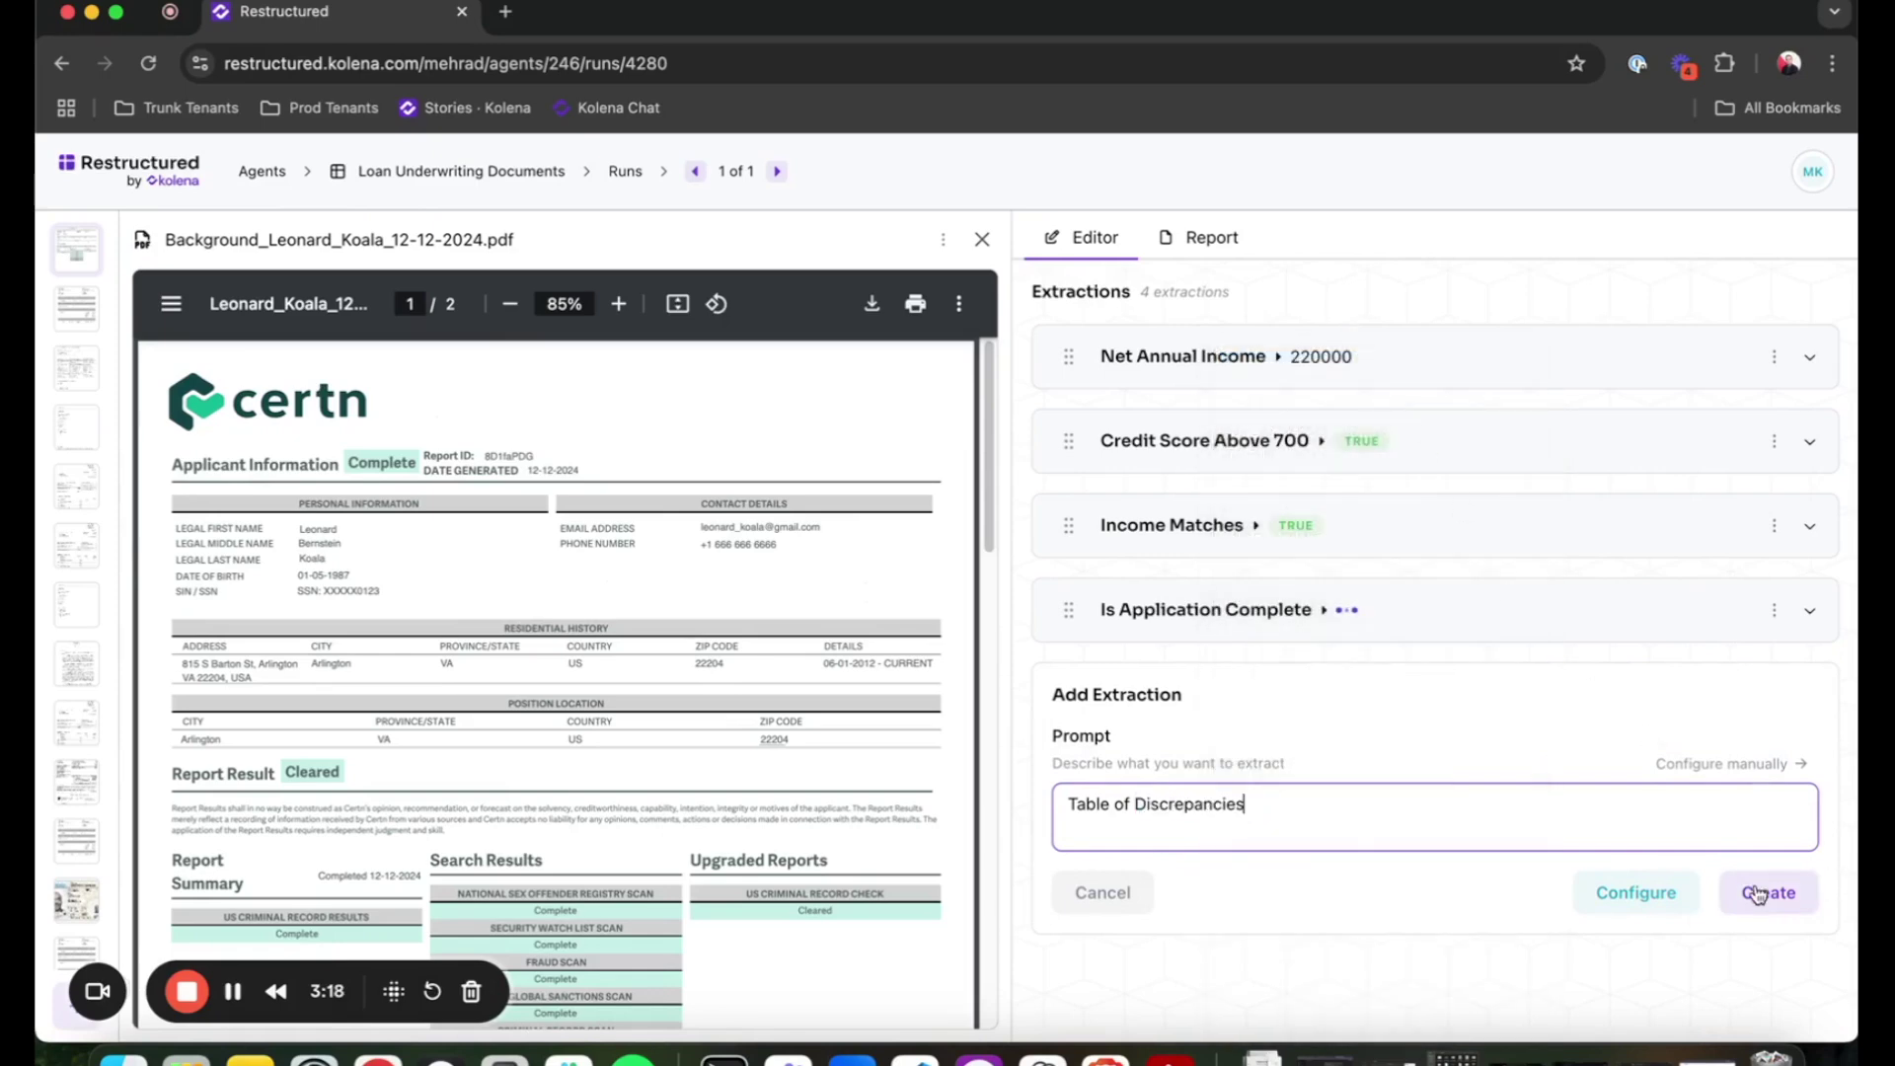
{"action": "left_click", "coordinate": [1758, 895]}
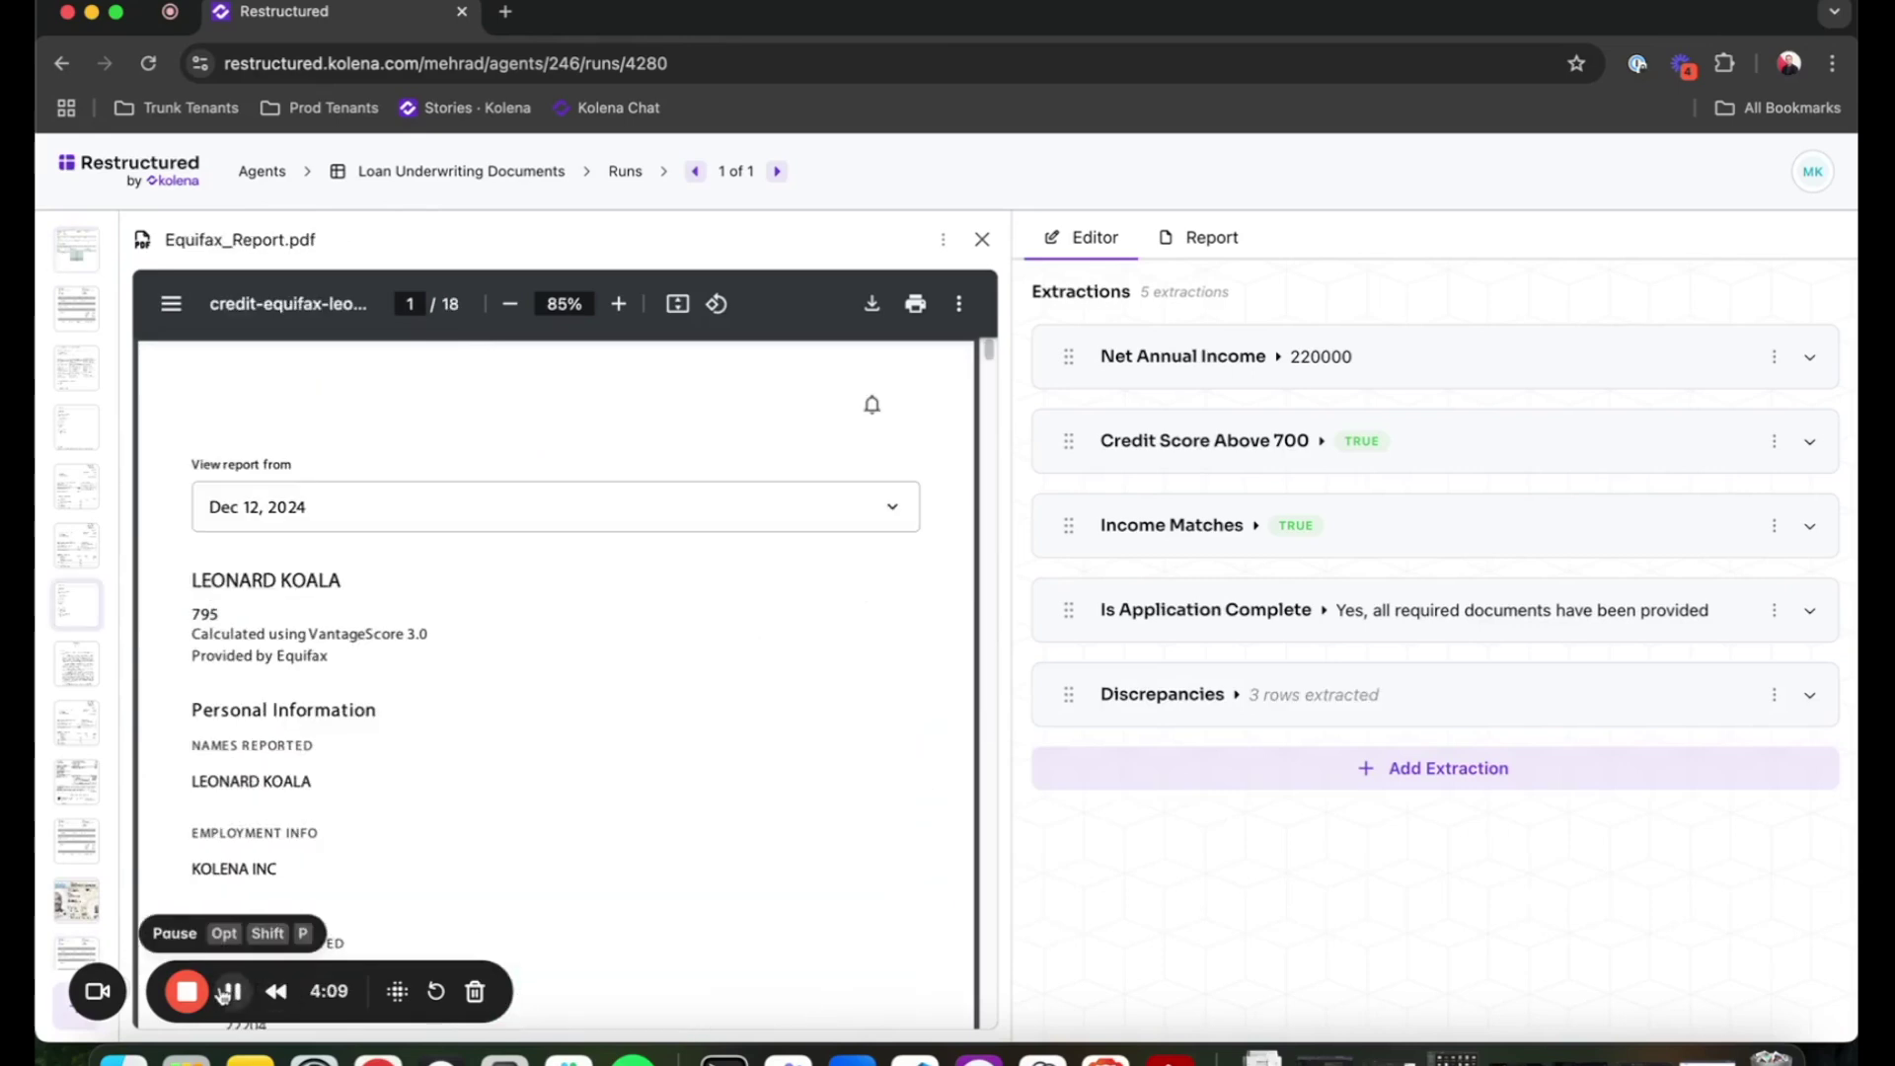
Examine the Net Annual Income extraction's reasoning and open its cited source, PayStub_20241130.pdf
{"action": "left_click", "coordinate": [1639, 356]}
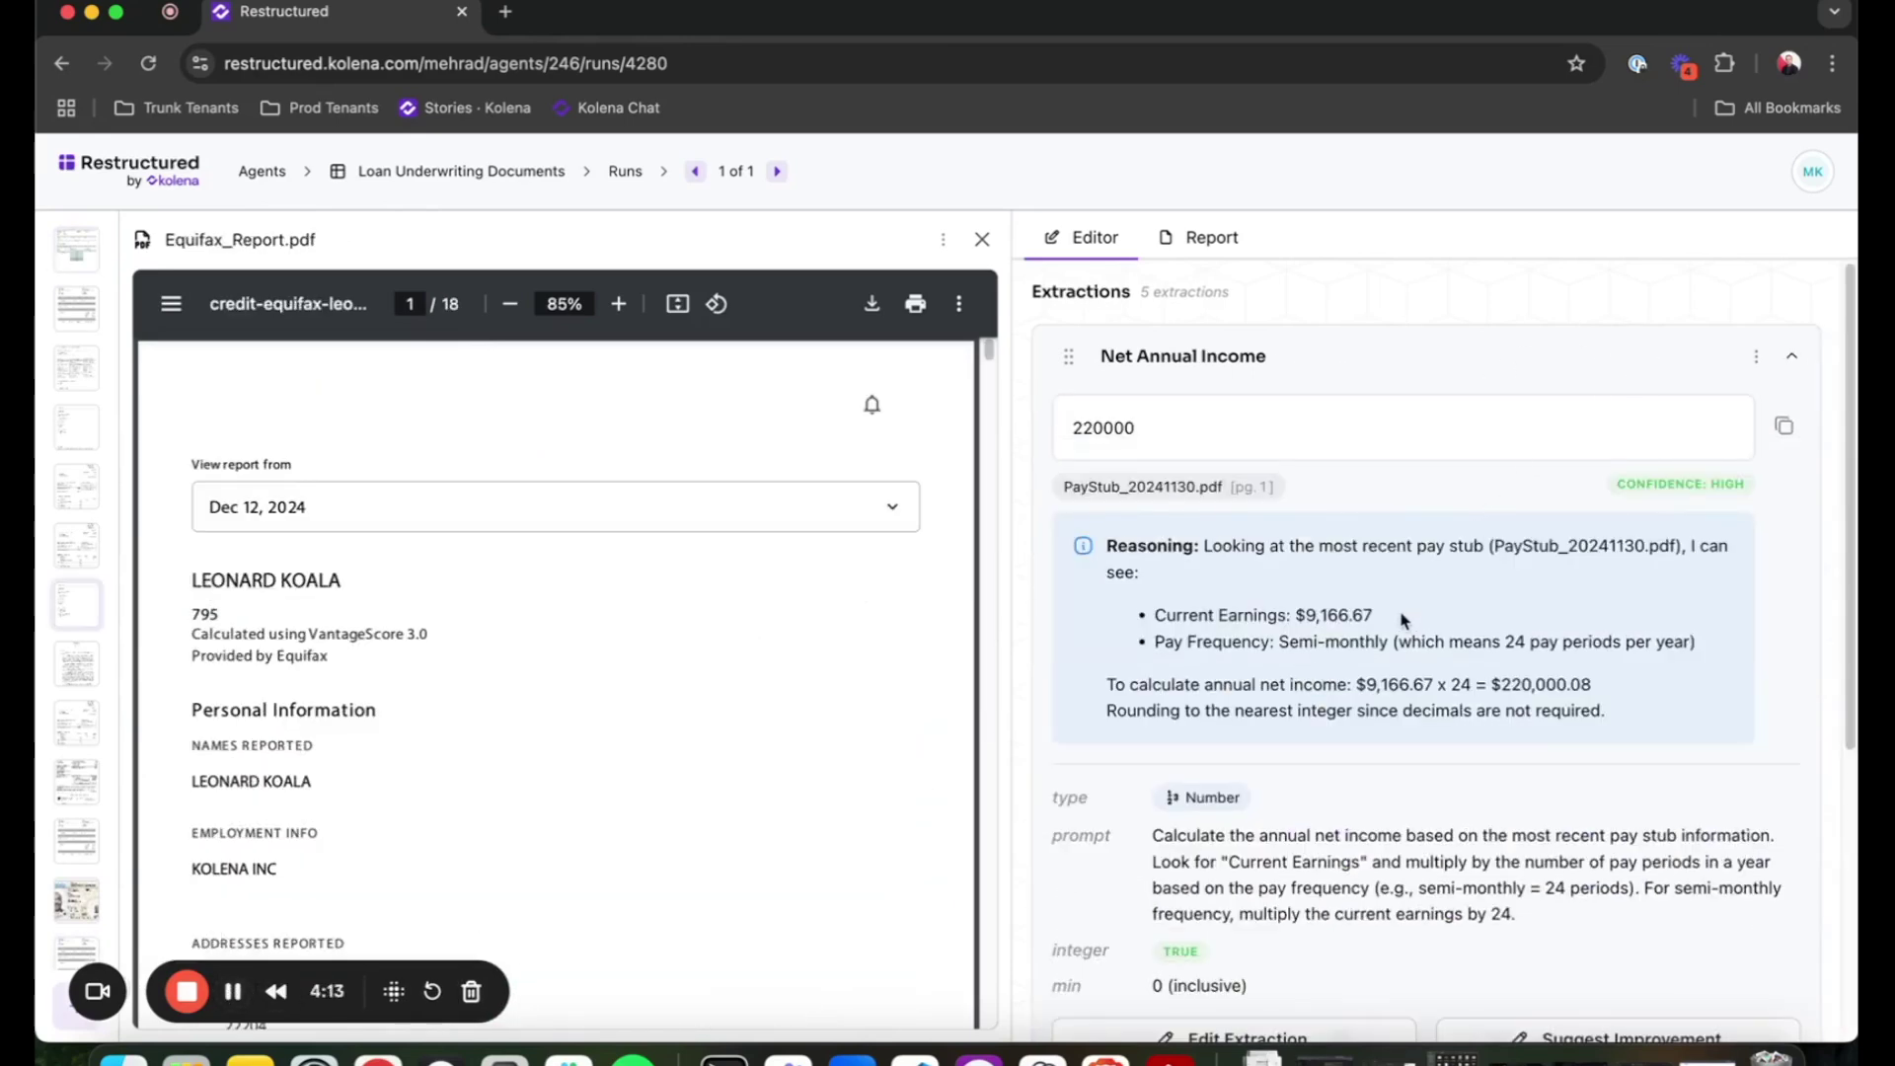
{"action": "scroll", "coordinate": [1402, 620], "scroll_direction": "down", "scroll_amount": 1}
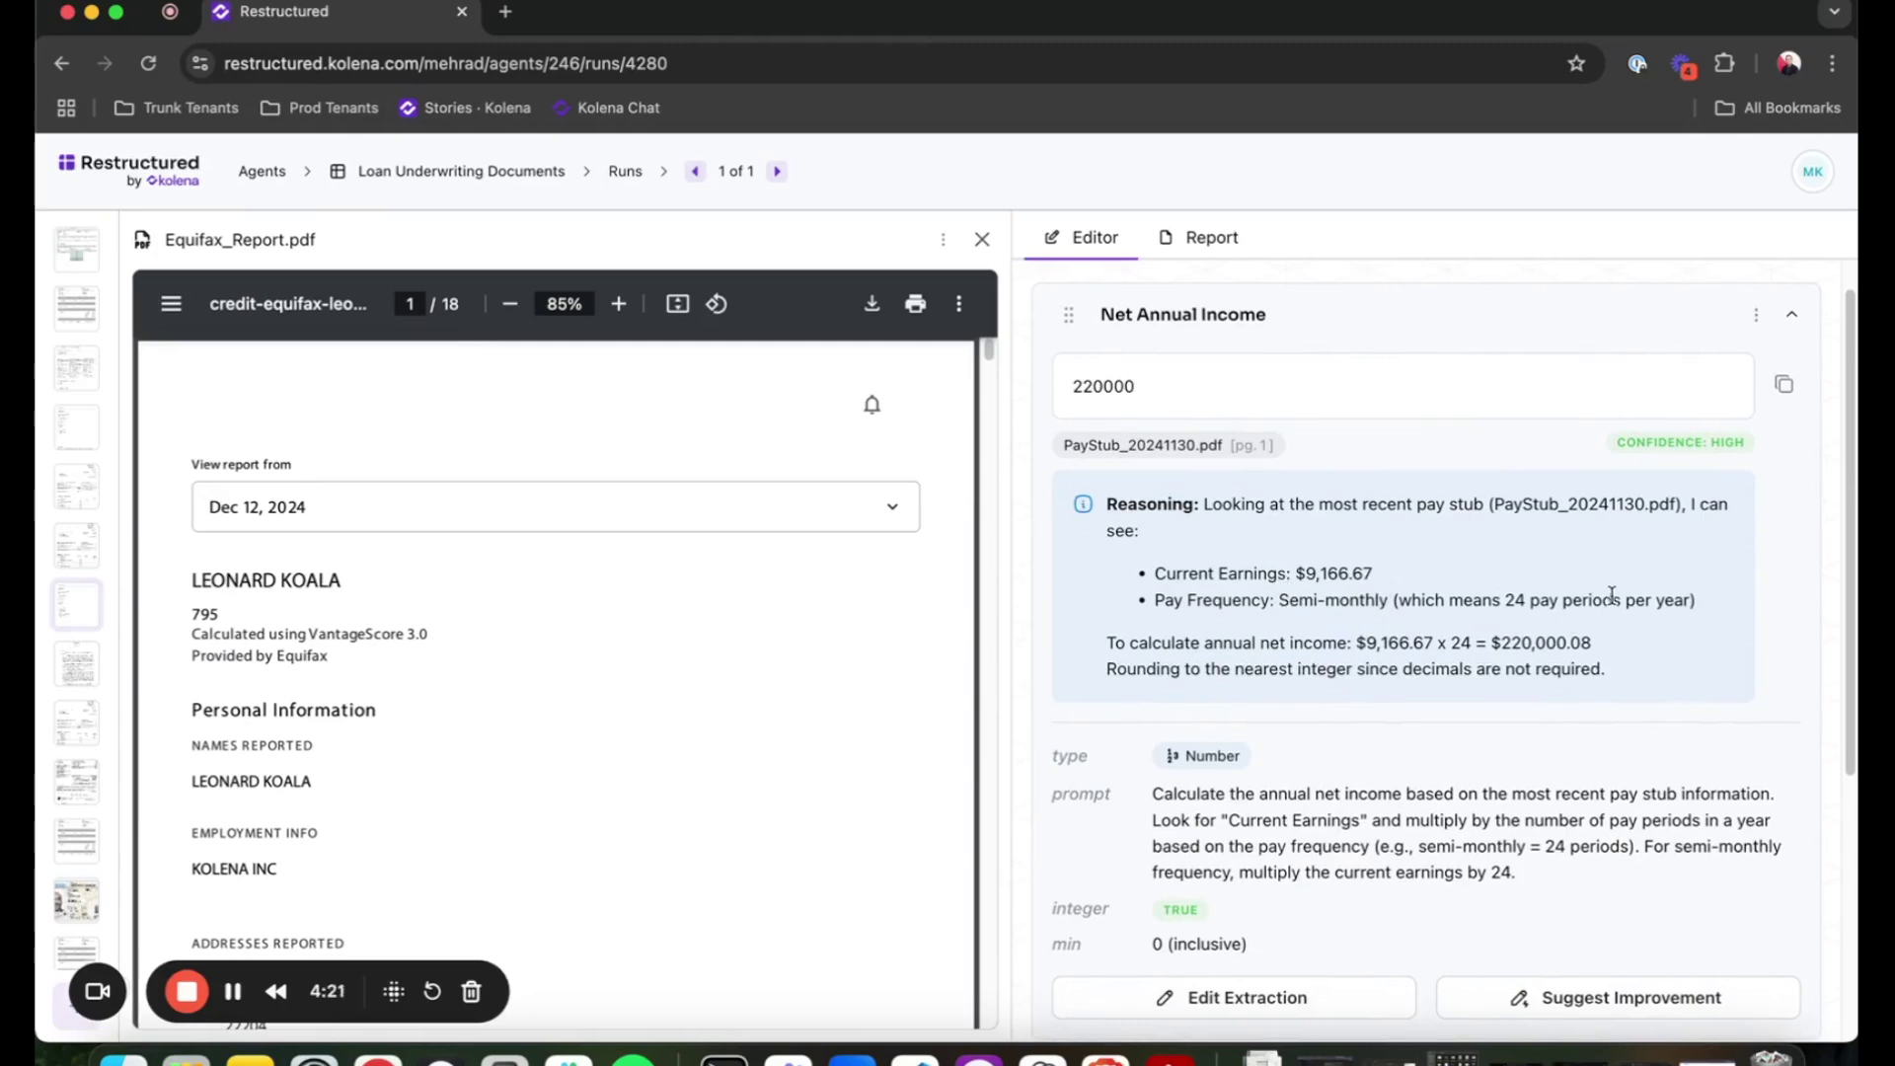
{"action": "left_click_drag", "start_coordinate": [1374, 575], "coordinate": [1239, 574]}
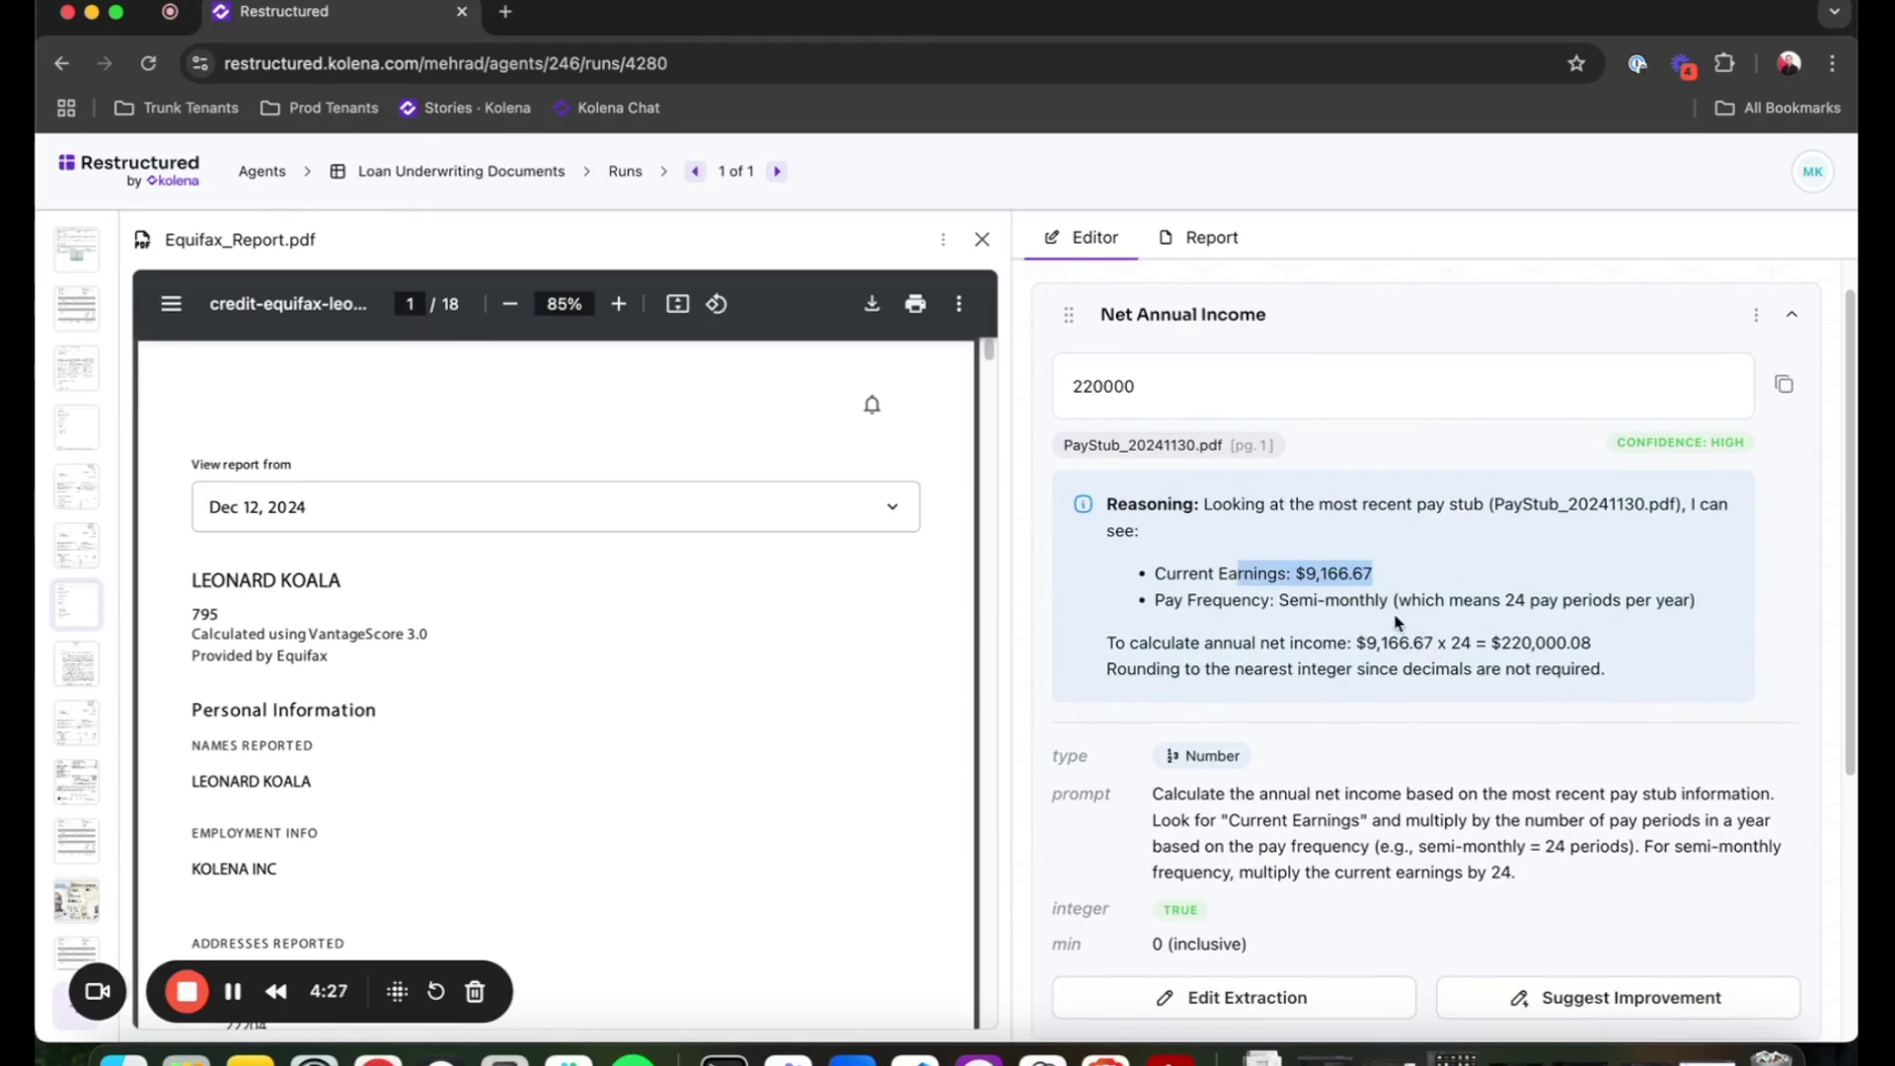
{"action": "left_click_drag", "start_coordinate": [1396, 600], "coordinate": [1630, 598]}
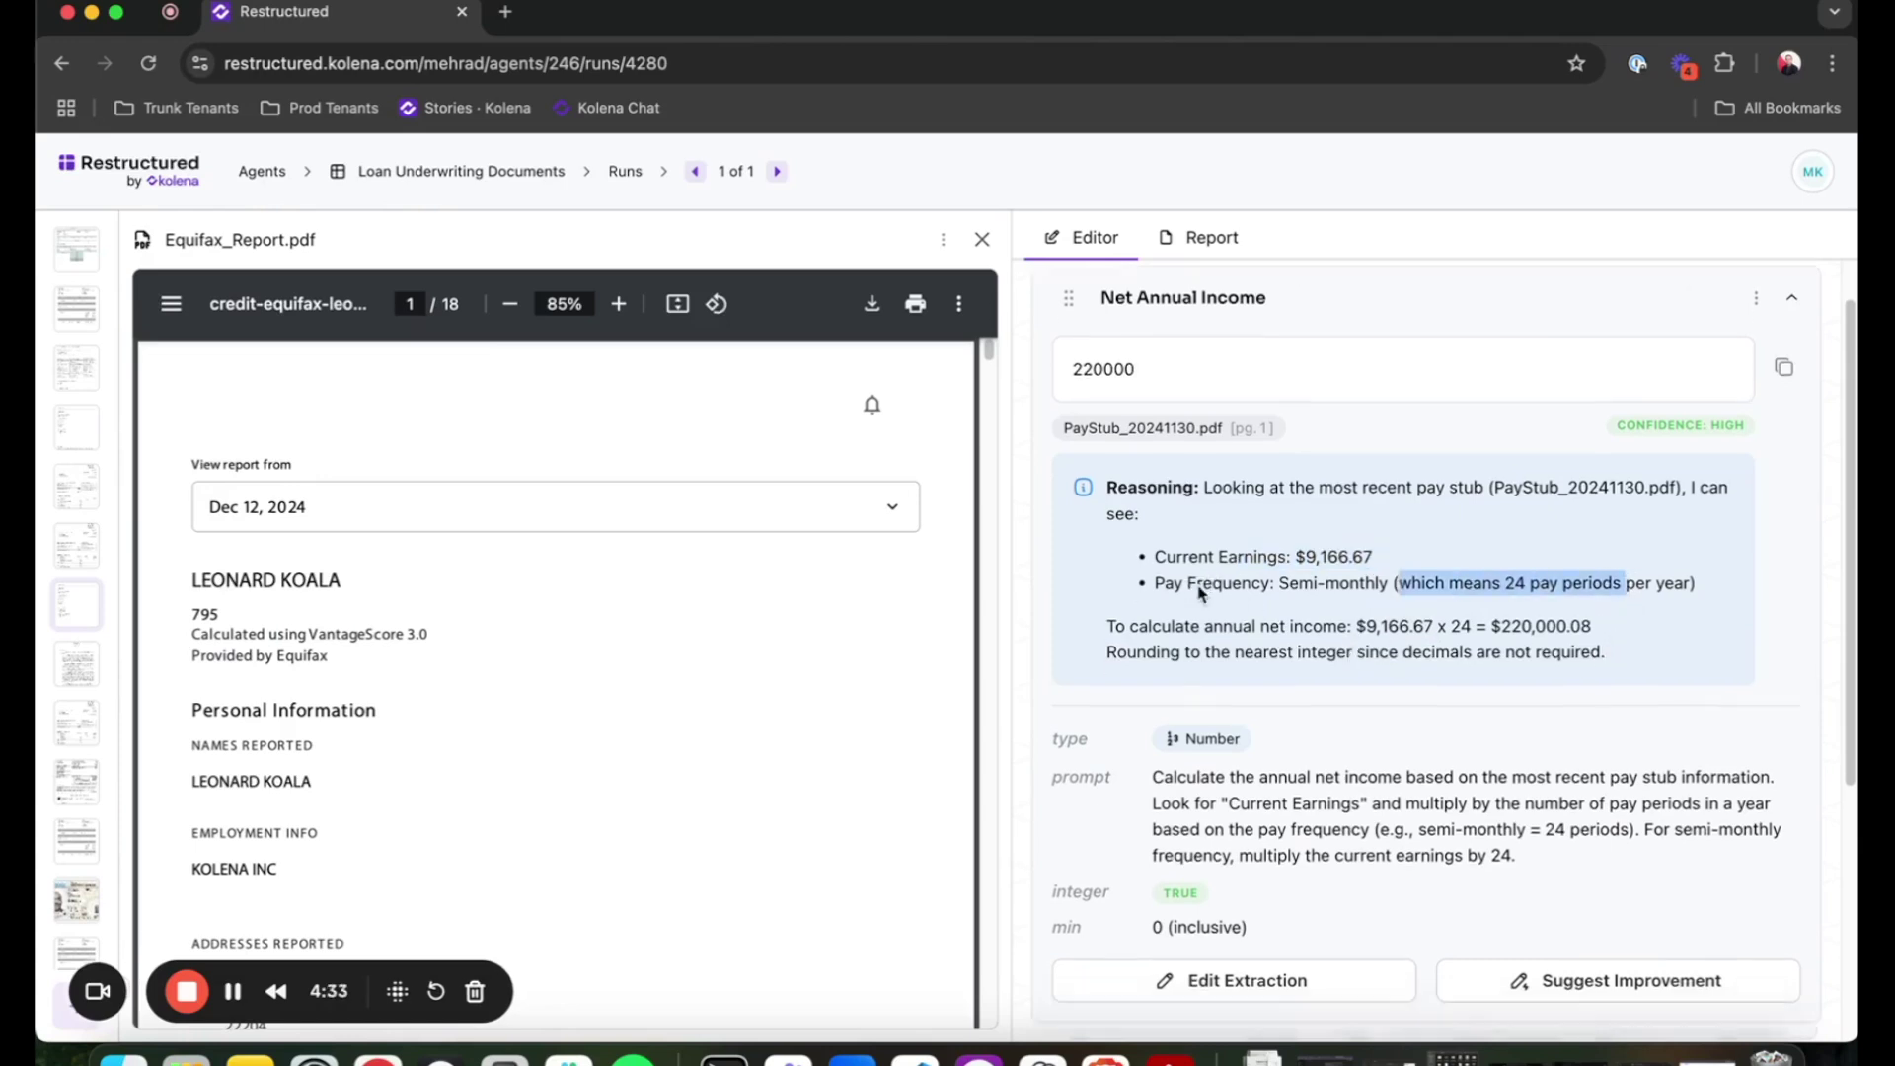
{"action": "scroll", "coordinate": [1201, 593], "scroll_direction": "down", "scroll_amount": 1}
{"action": "left_click_drag", "start_coordinate": [1609, 629], "coordinate": [1321, 455]}
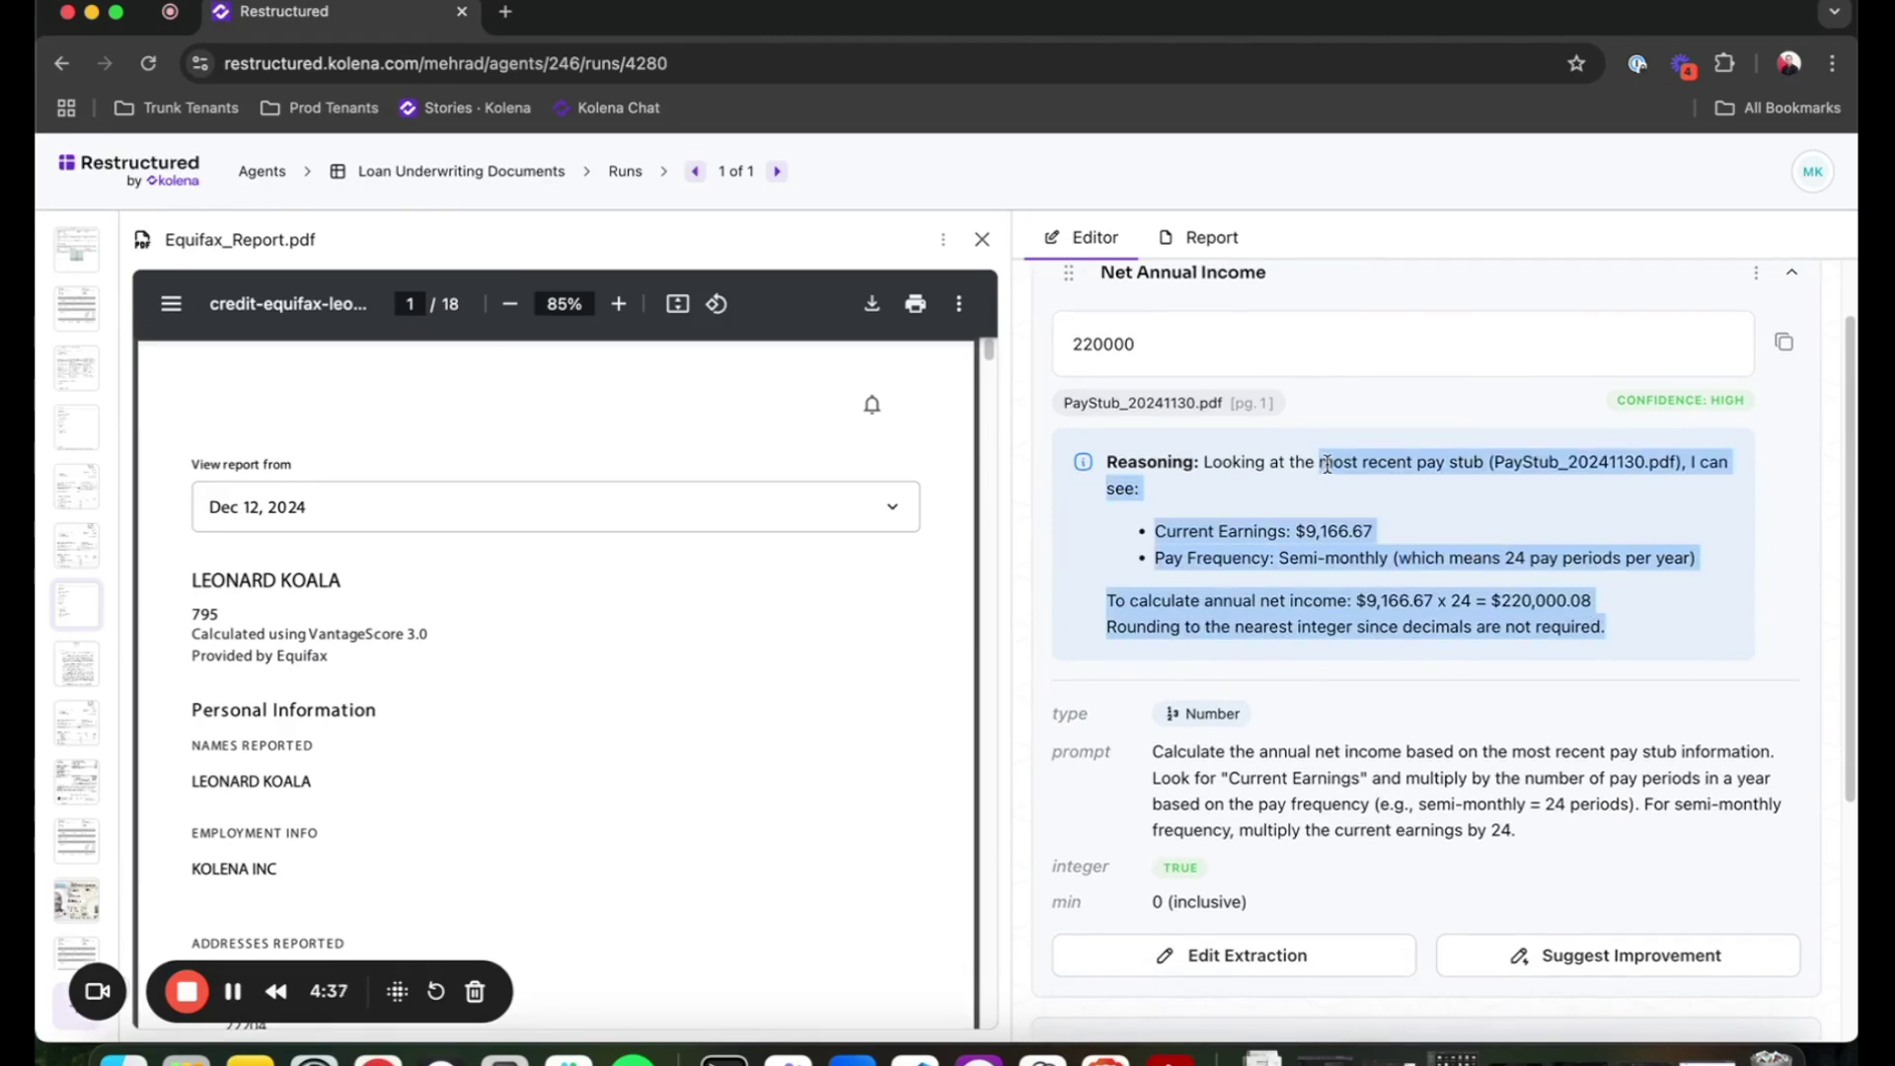
{"action": "left_click", "coordinate": [1217, 403]}
{"action": "scroll", "coordinate": [1438, 440], "scroll_direction": "up", "scroll_amount": 2}
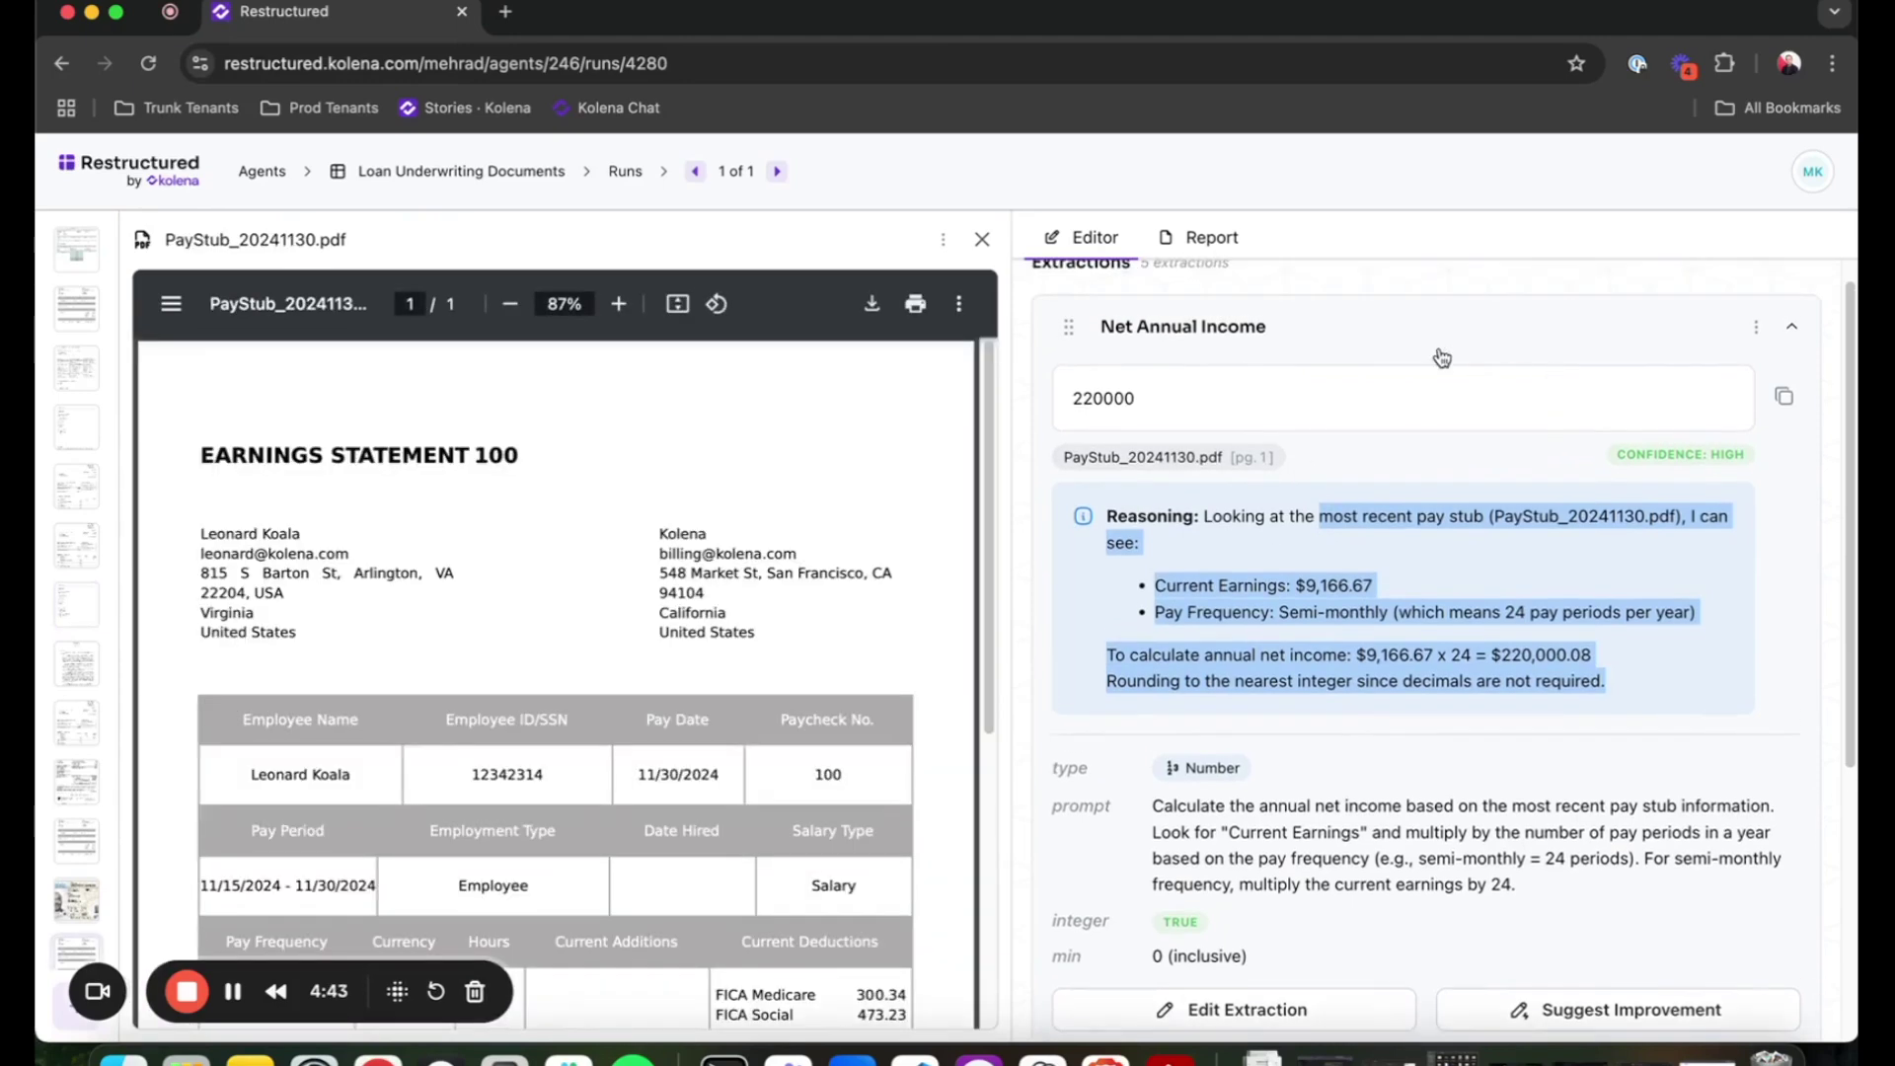
{"action": "left_click", "coordinate": [1427, 333]}
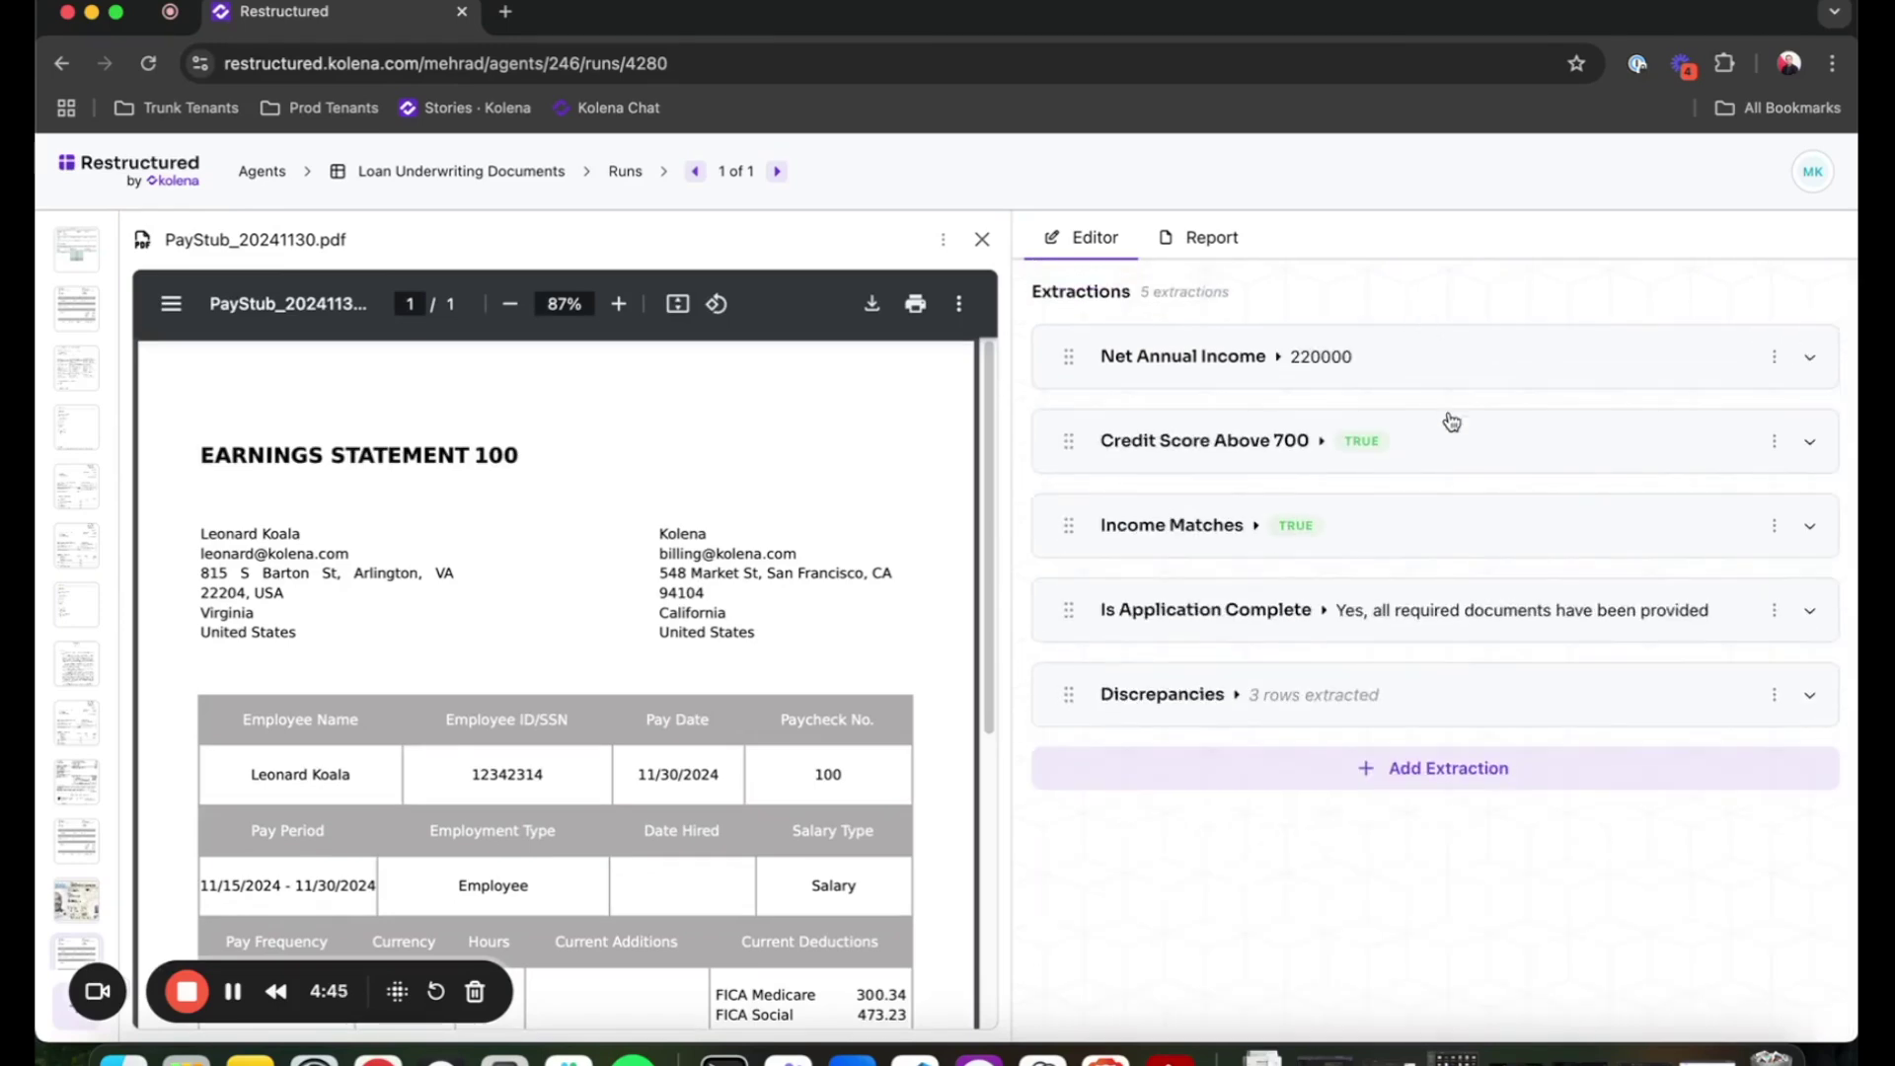
Examine the Credit Score Above 700 extraction's value, cited credit reports and reasoning
{"action": "left_click", "coordinate": [1451, 438]}
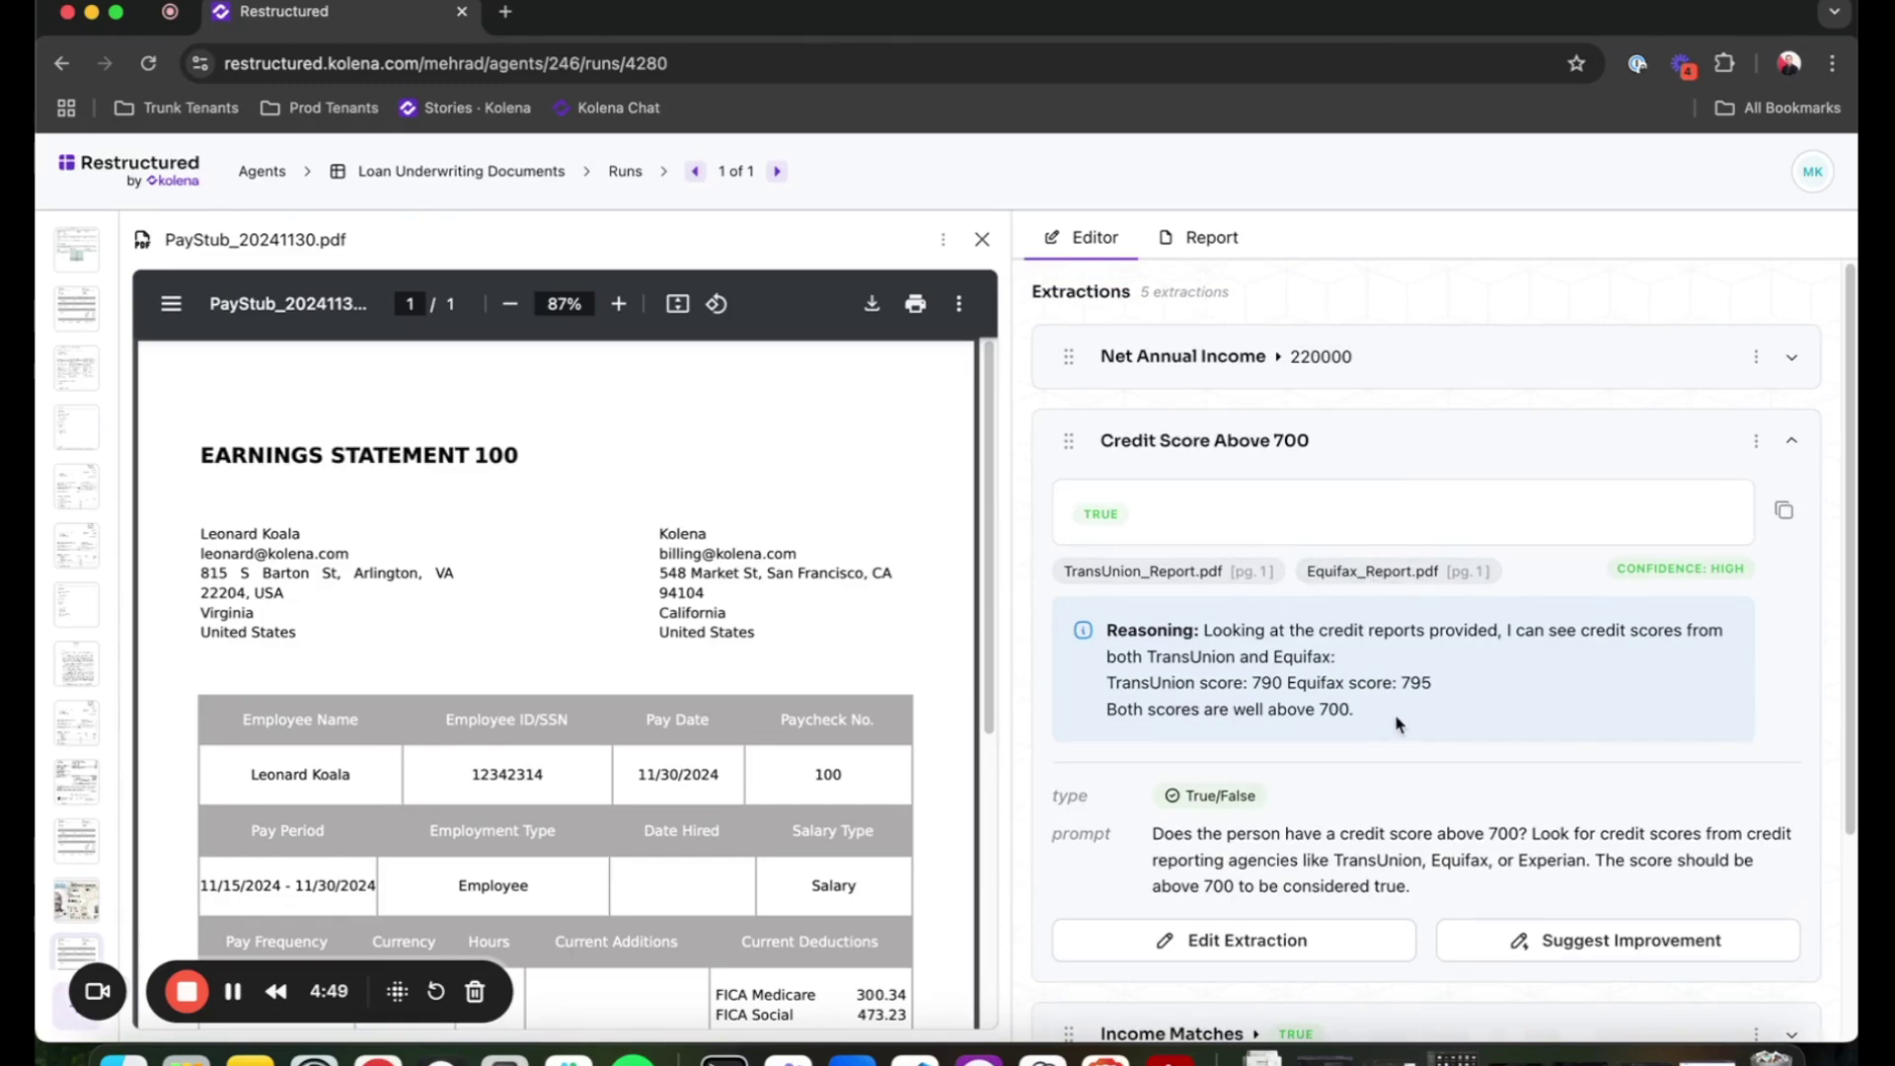
{"action": "left_click_drag", "start_coordinate": [1397, 723], "coordinate": [1308, 651]}
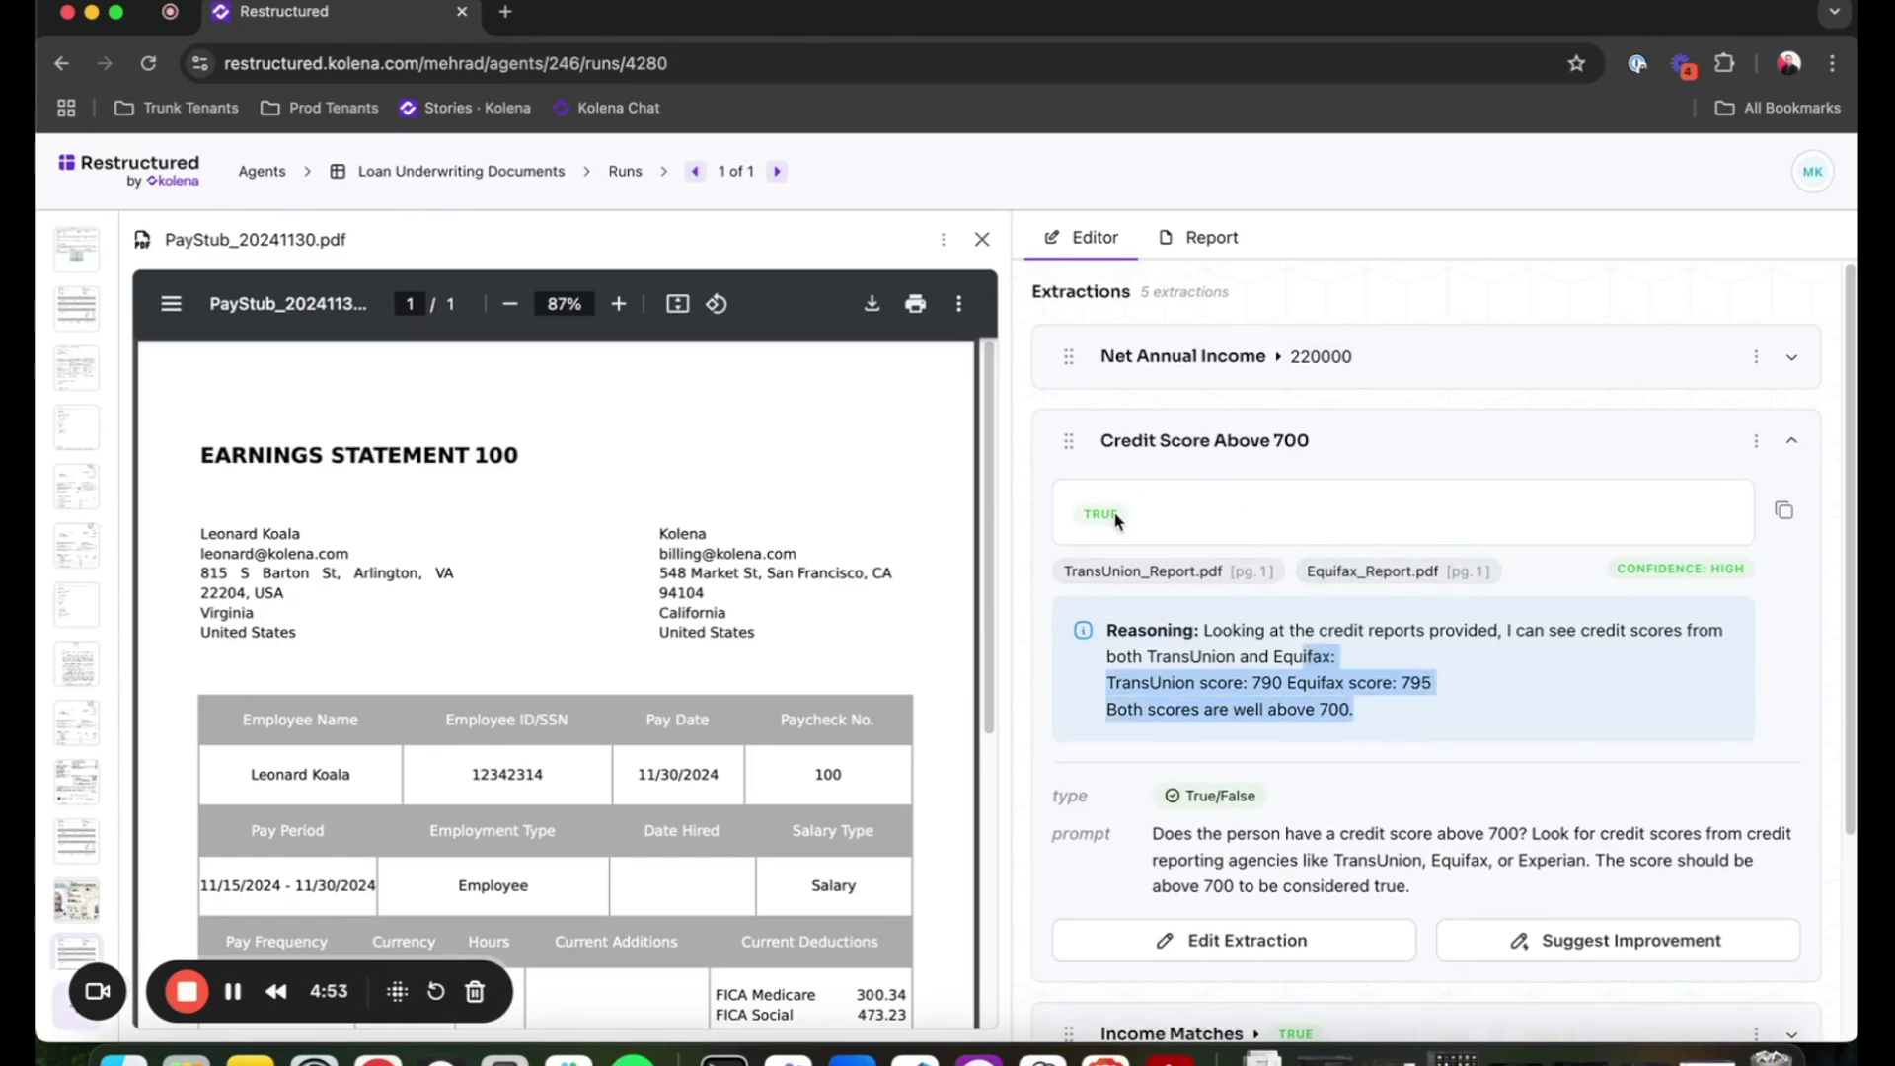
{"action": "left_click", "coordinate": [1405, 449]}
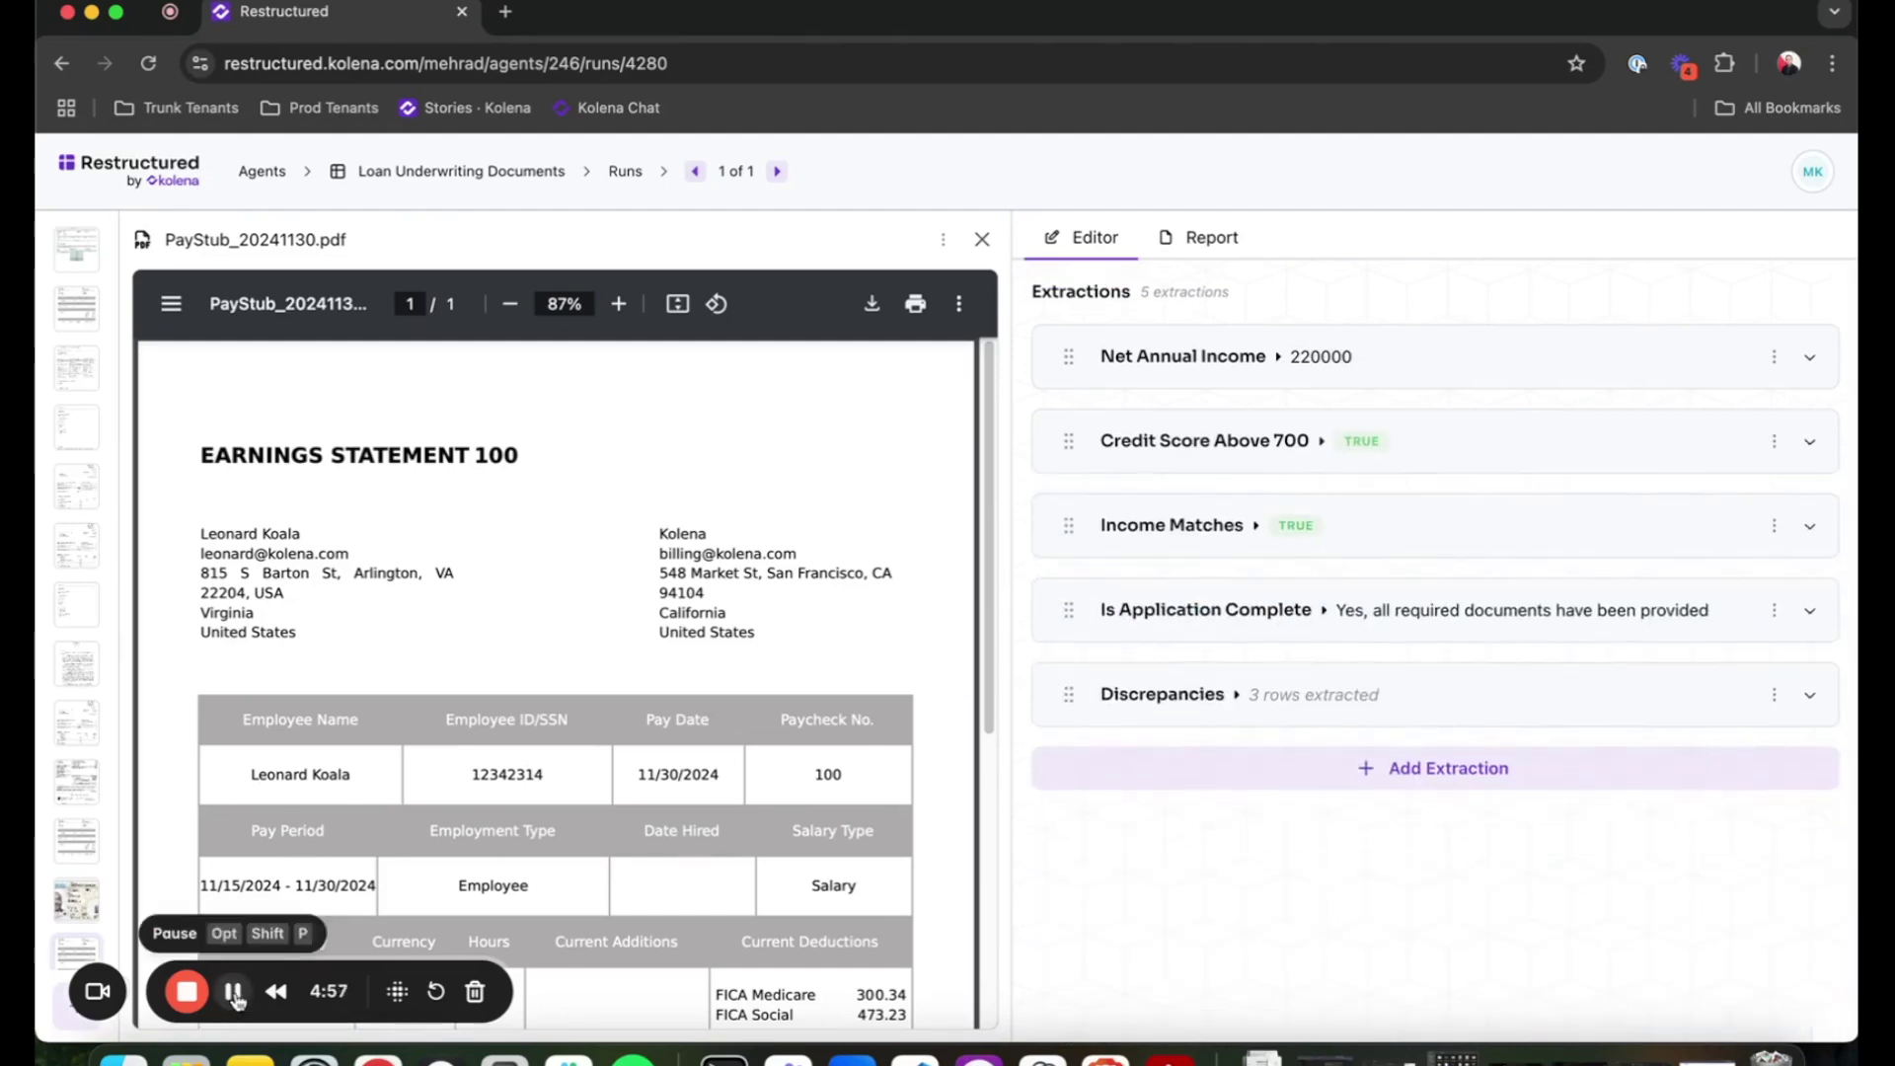
Examine the Discrepancies extraction's table and source documents, and copy the table
{"action": "left_click", "coordinate": [1234, 699]}
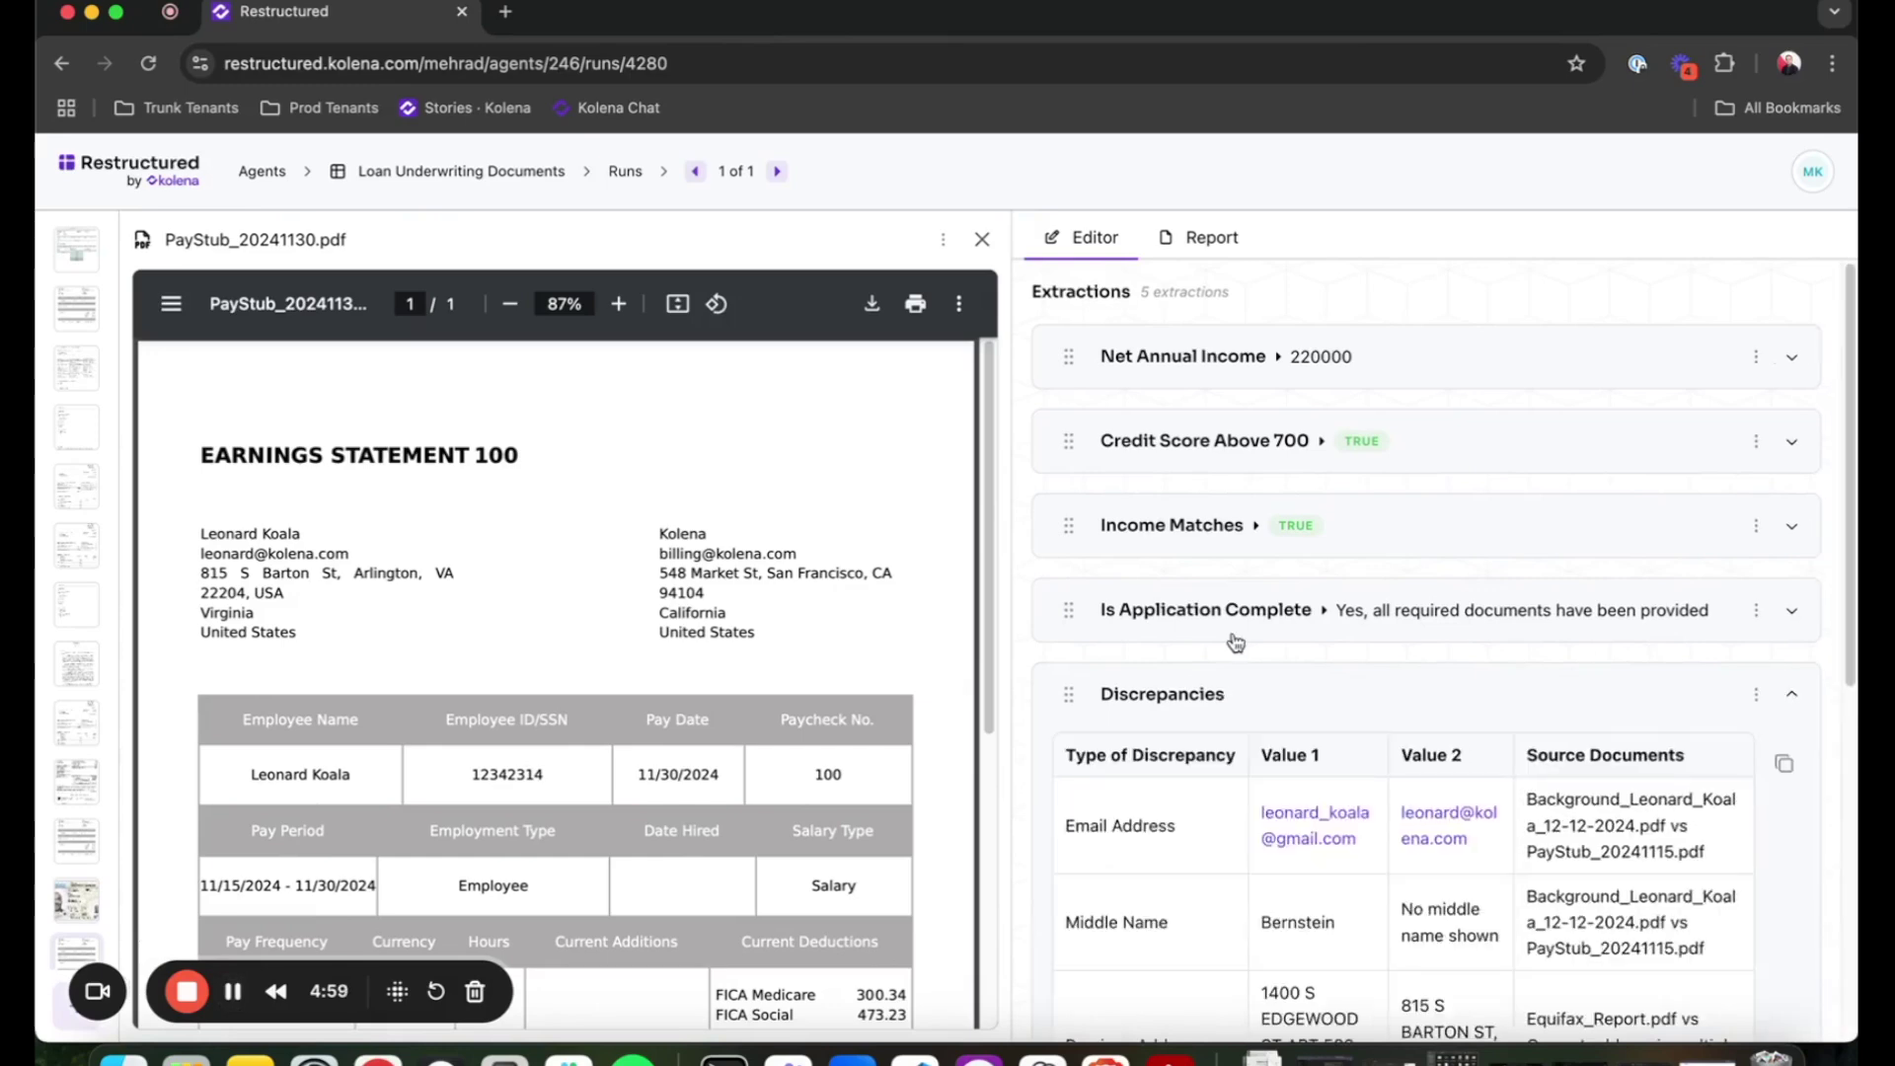
{"action": "scroll", "coordinate": [1115, 642], "scroll_direction": "down", "scroll_amount": 3}
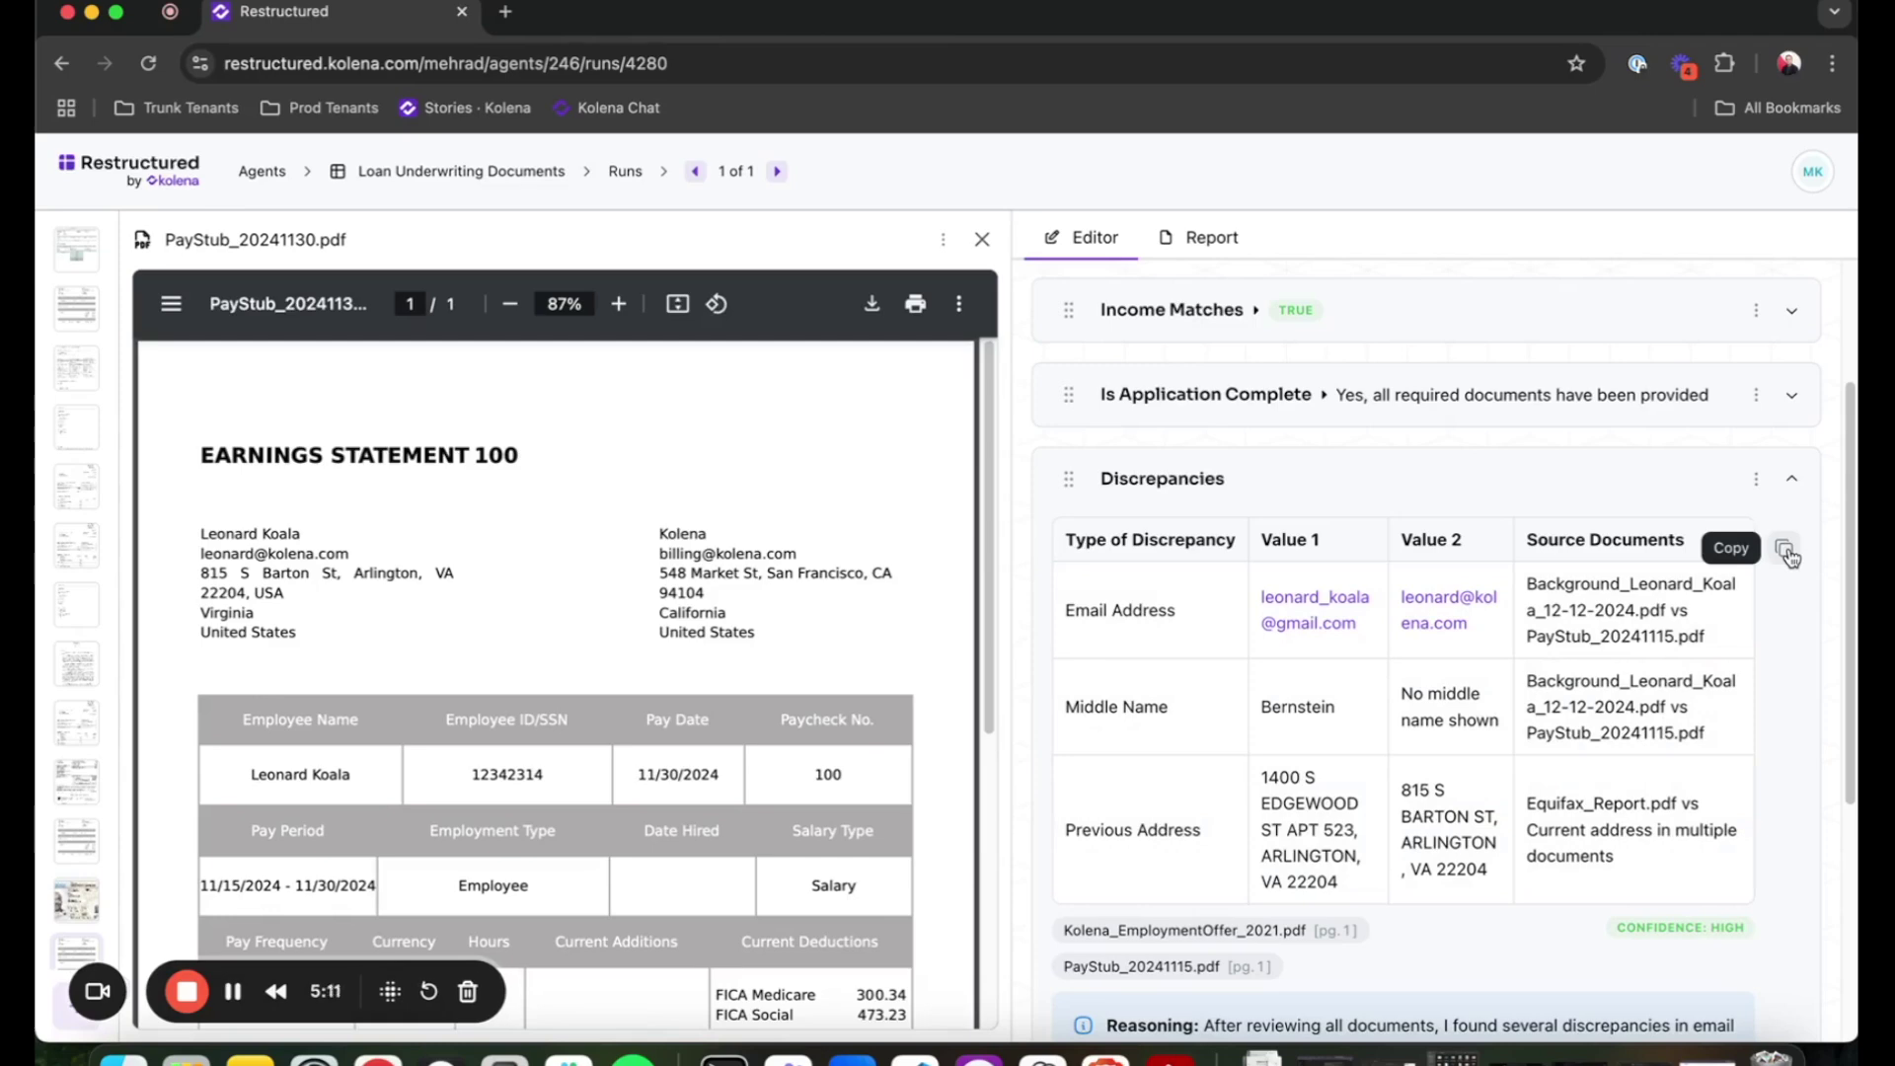
{"action": "left_click", "coordinate": [1786, 550]}
{"action": "scroll", "coordinate": [1431, 691], "scroll_direction": "down", "scroll_amount": 1}
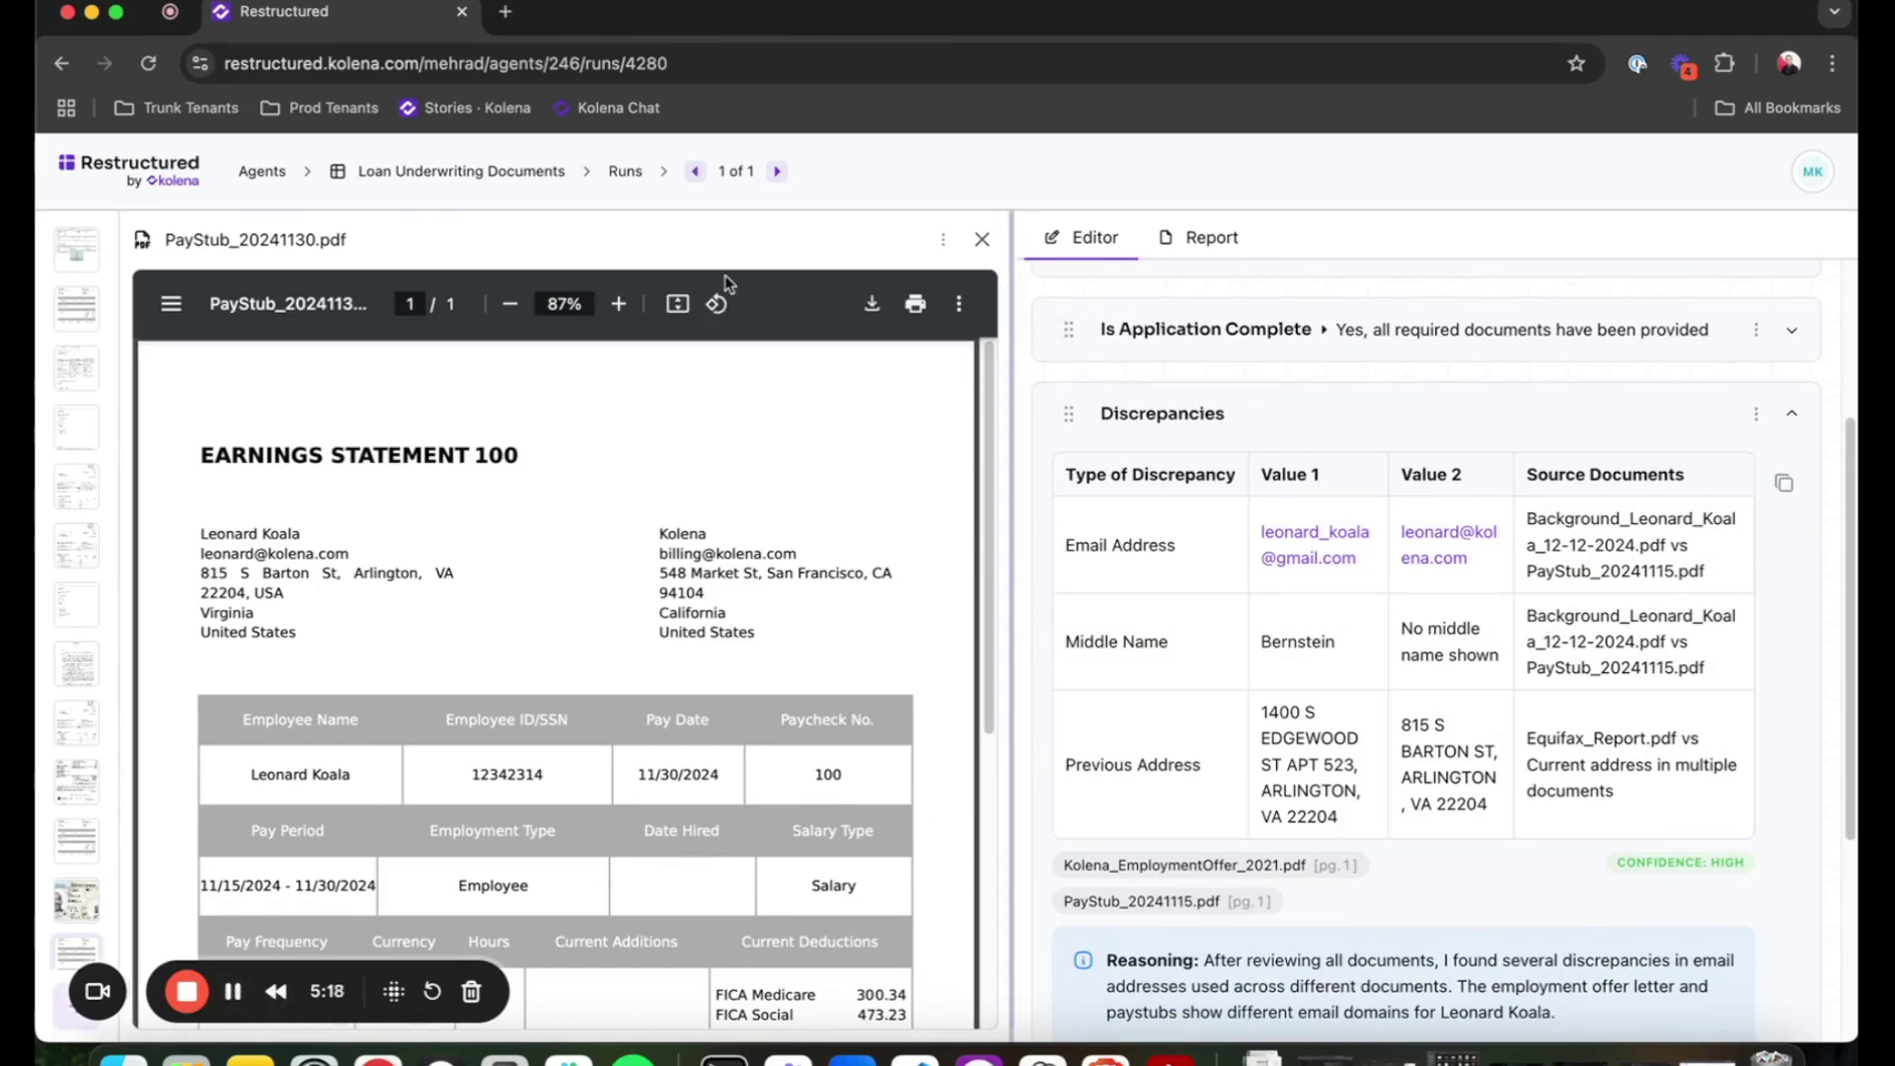
Go to the Loan Underwriting Documents agent's overview and review its extractions and recent runs
{"action": "left_click", "coordinate": [376, 173]}
{"action": "scroll", "coordinate": [946, 450], "scroll_direction": "down", "scroll_amount": 3}
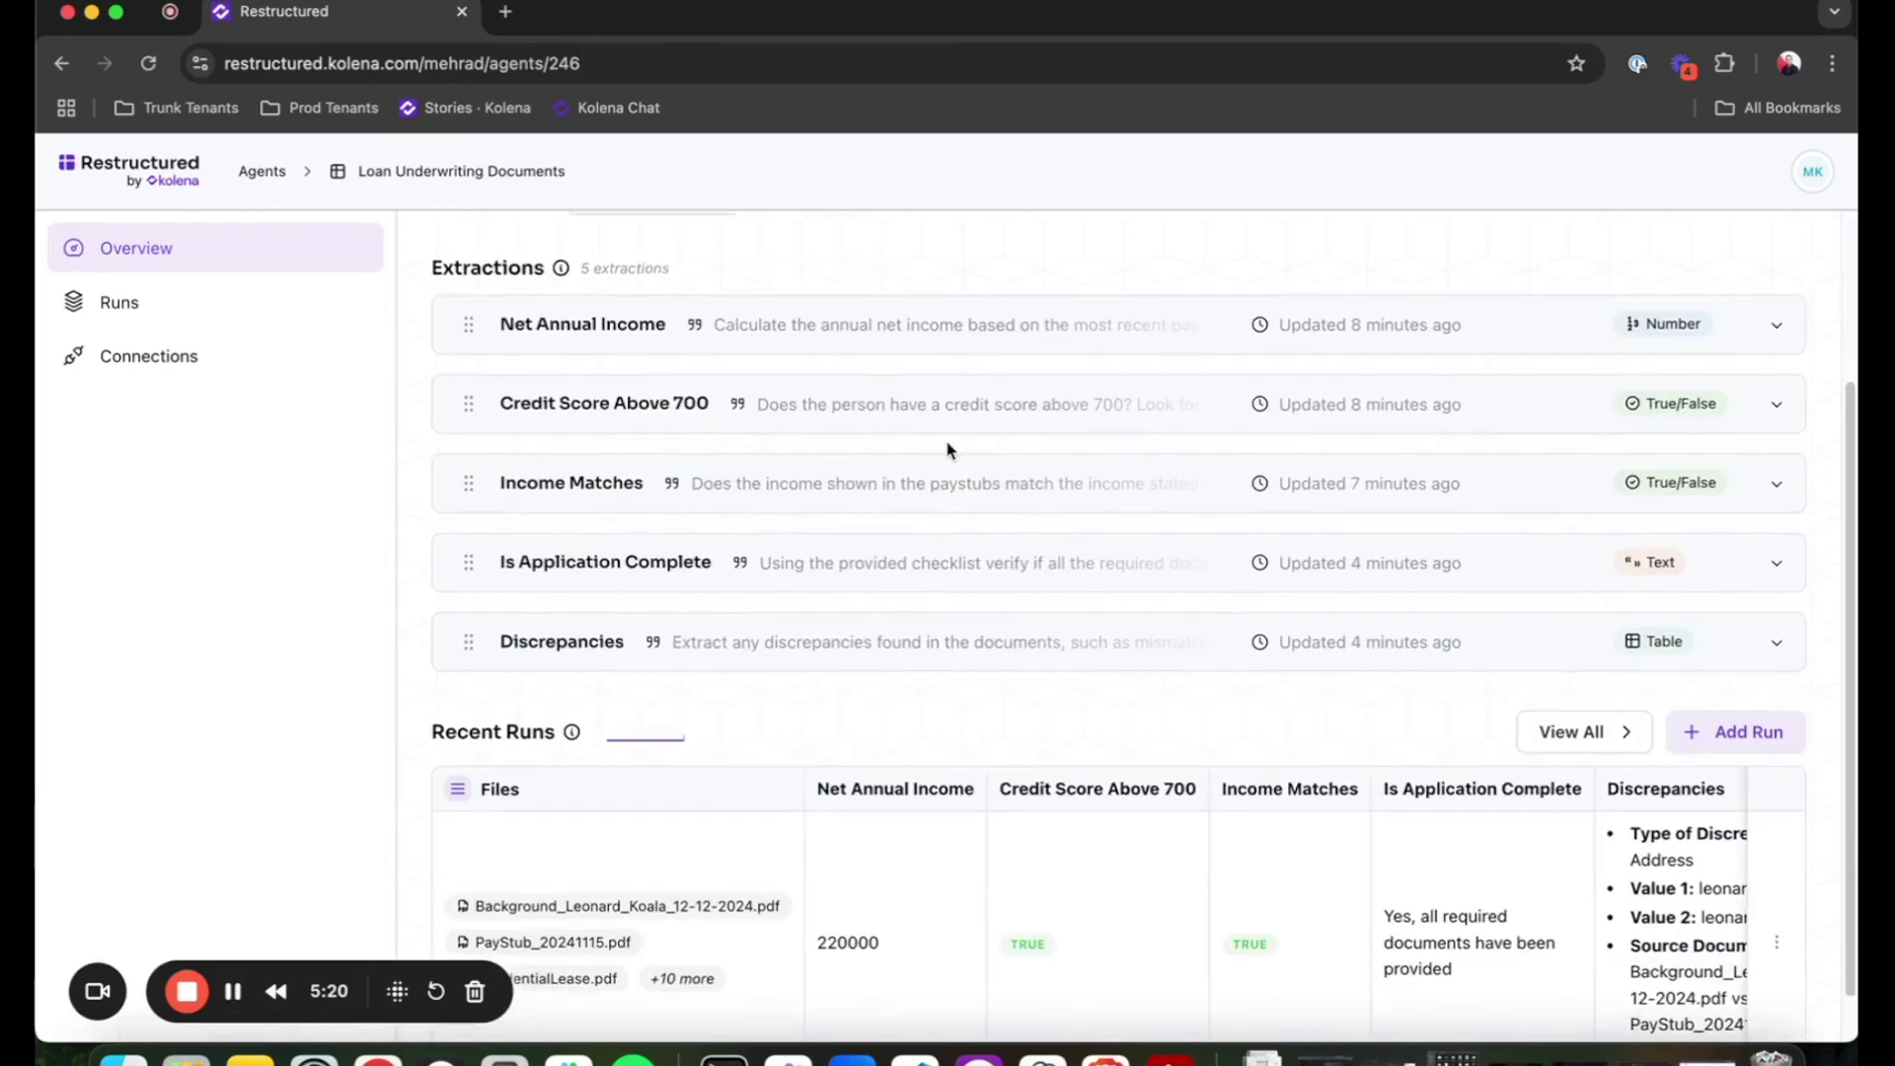
{"action": "scroll", "coordinate": [962, 530], "scroll_direction": "up", "scroll_amount": 3}
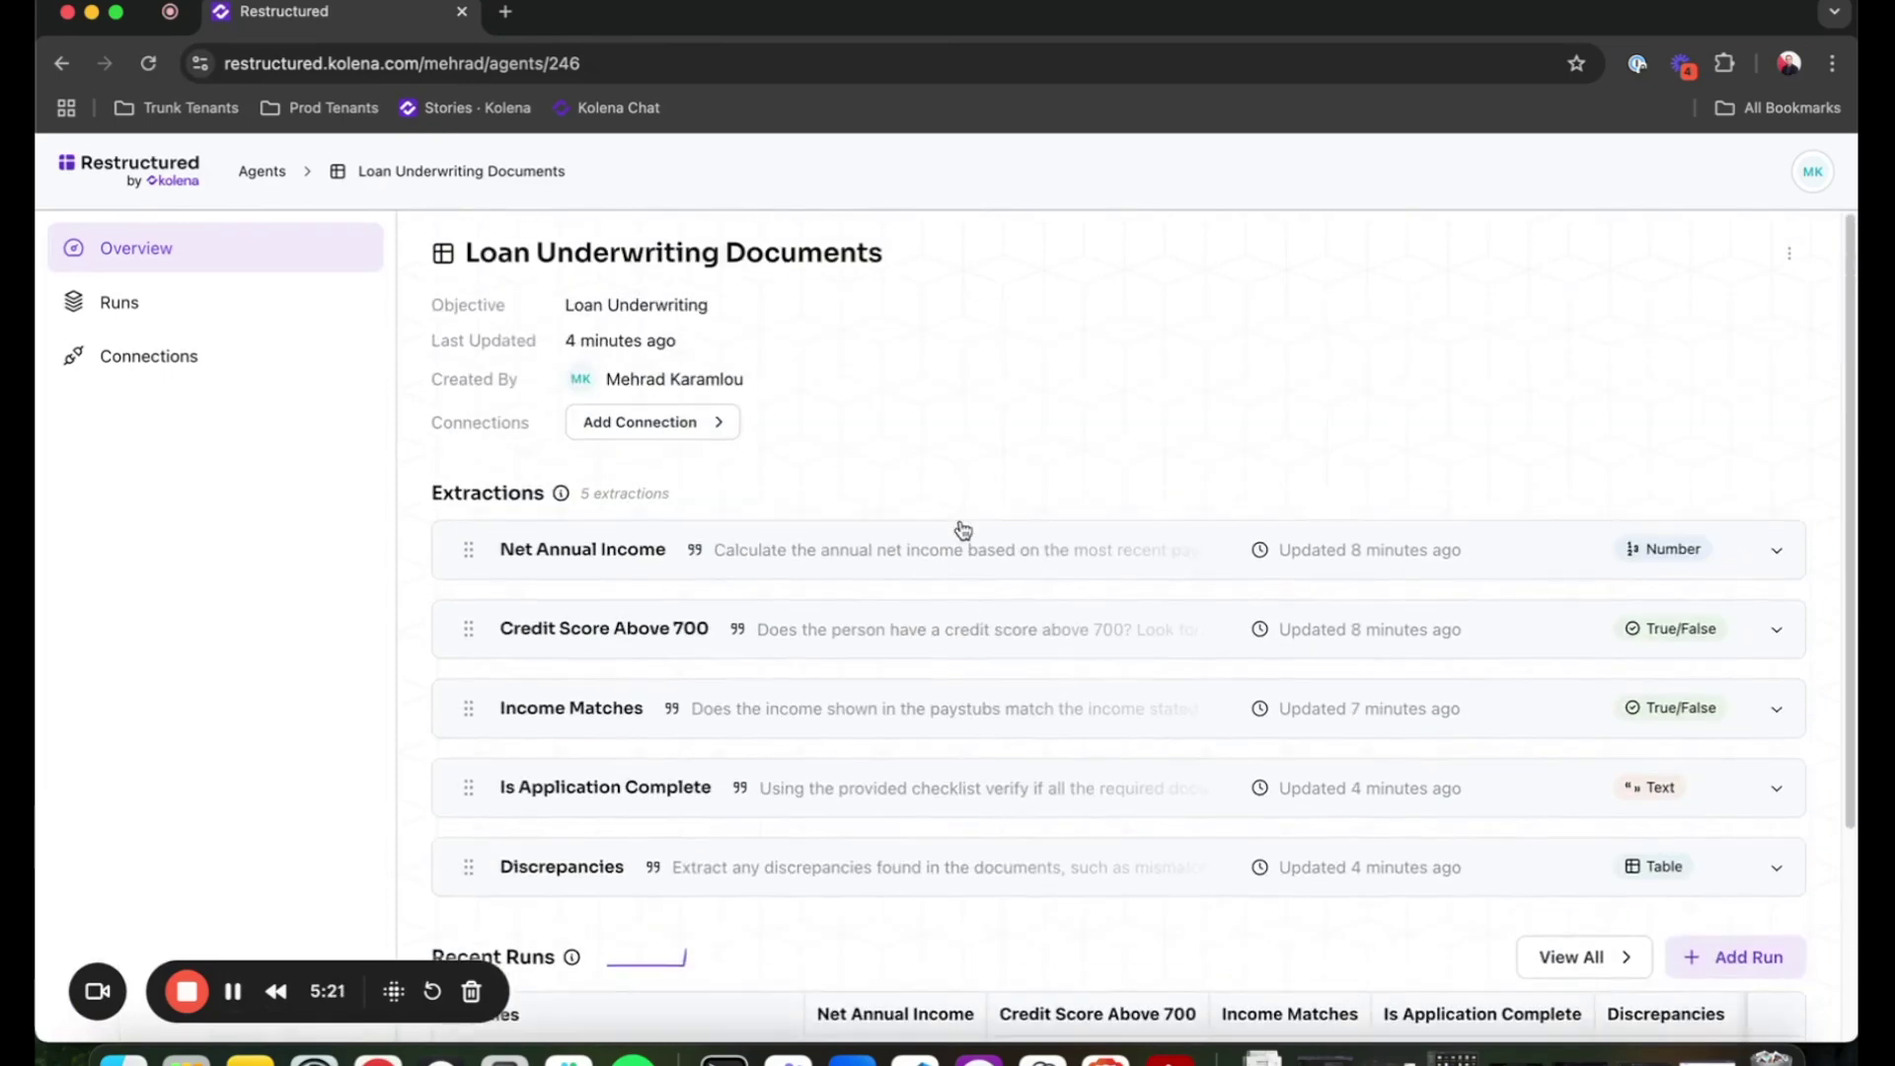
Open the agent's connections and start a new source using the Google Drive integration
{"action": "left_click", "coordinate": [628, 422]}
{"action": "scroll", "coordinate": [656, 518], "scroll_direction": "down", "scroll_amount": 2}
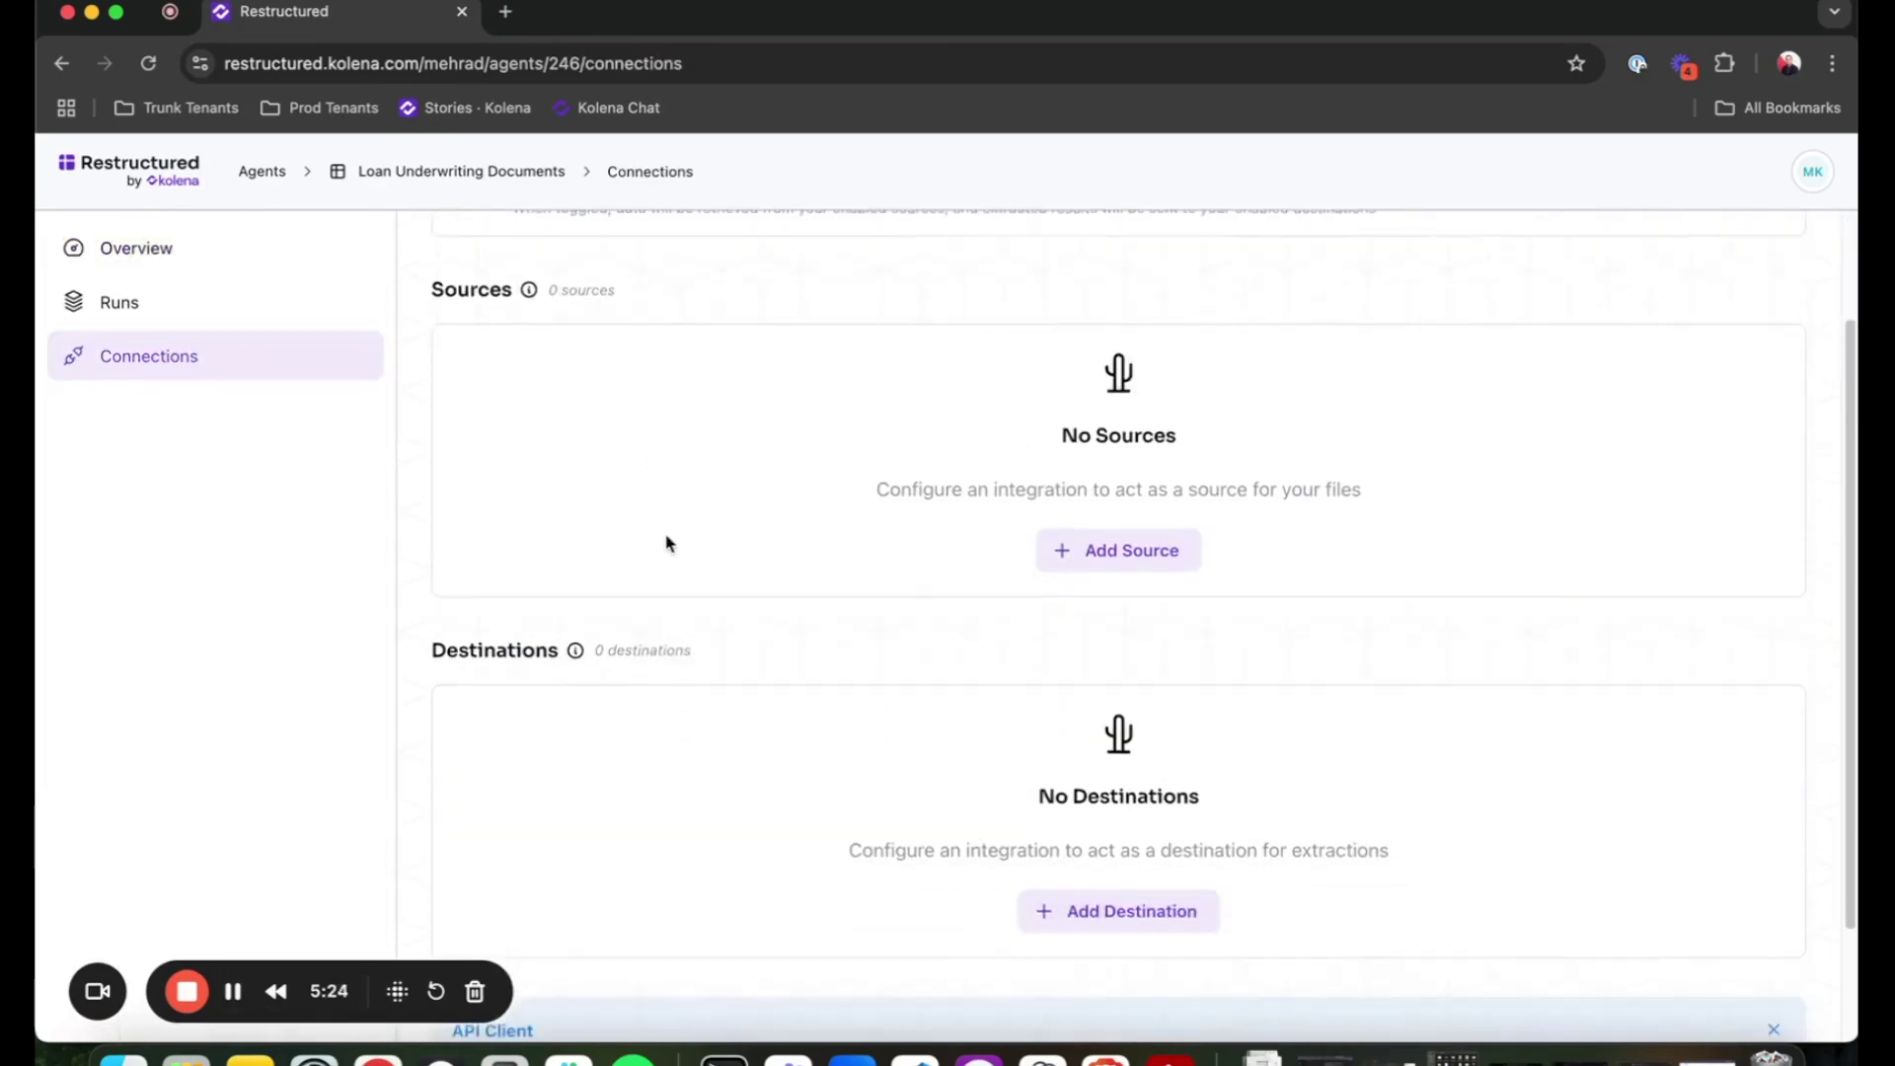
{"action": "scroll", "coordinate": [666, 543], "scroll_direction": "up", "scroll_amount": 2}
{"action": "scroll", "coordinate": [719, 632], "scroll_direction": "down", "scroll_amount": 2}
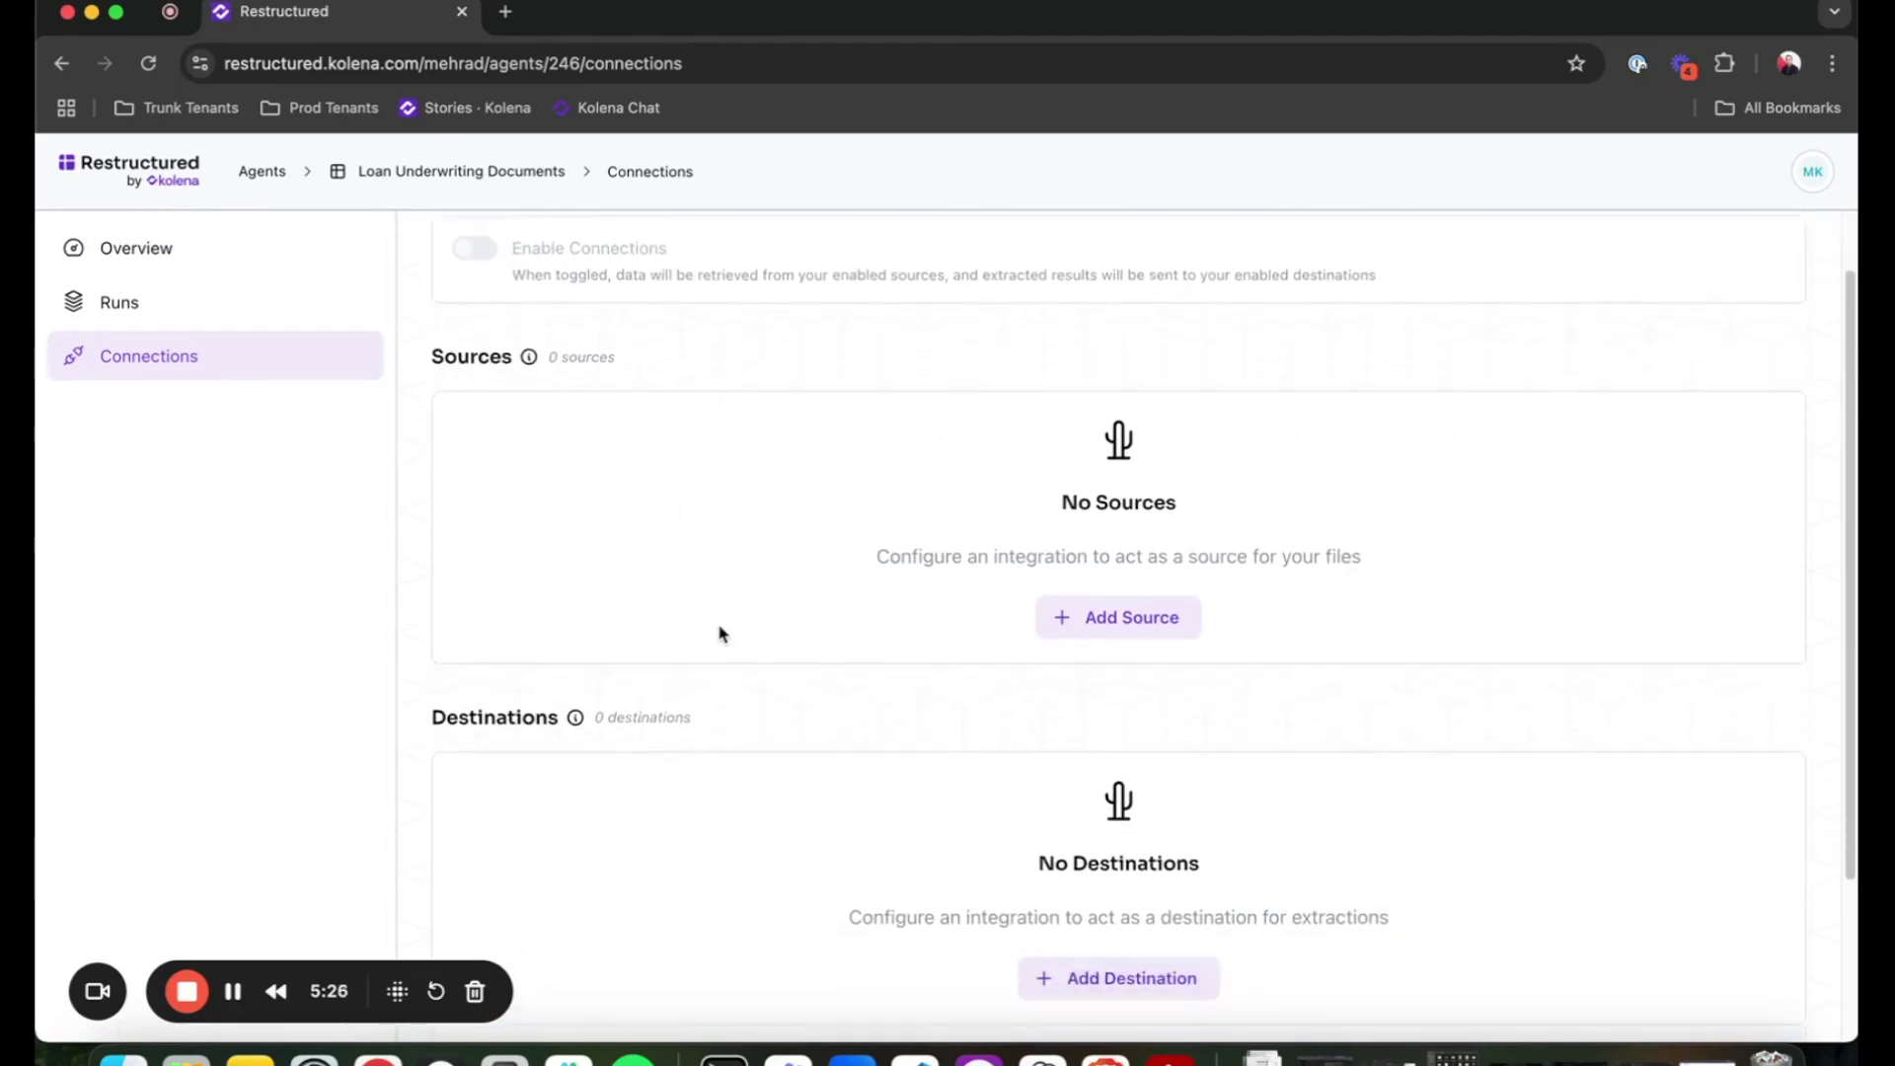
{"action": "left_click", "coordinate": [1126, 593]}
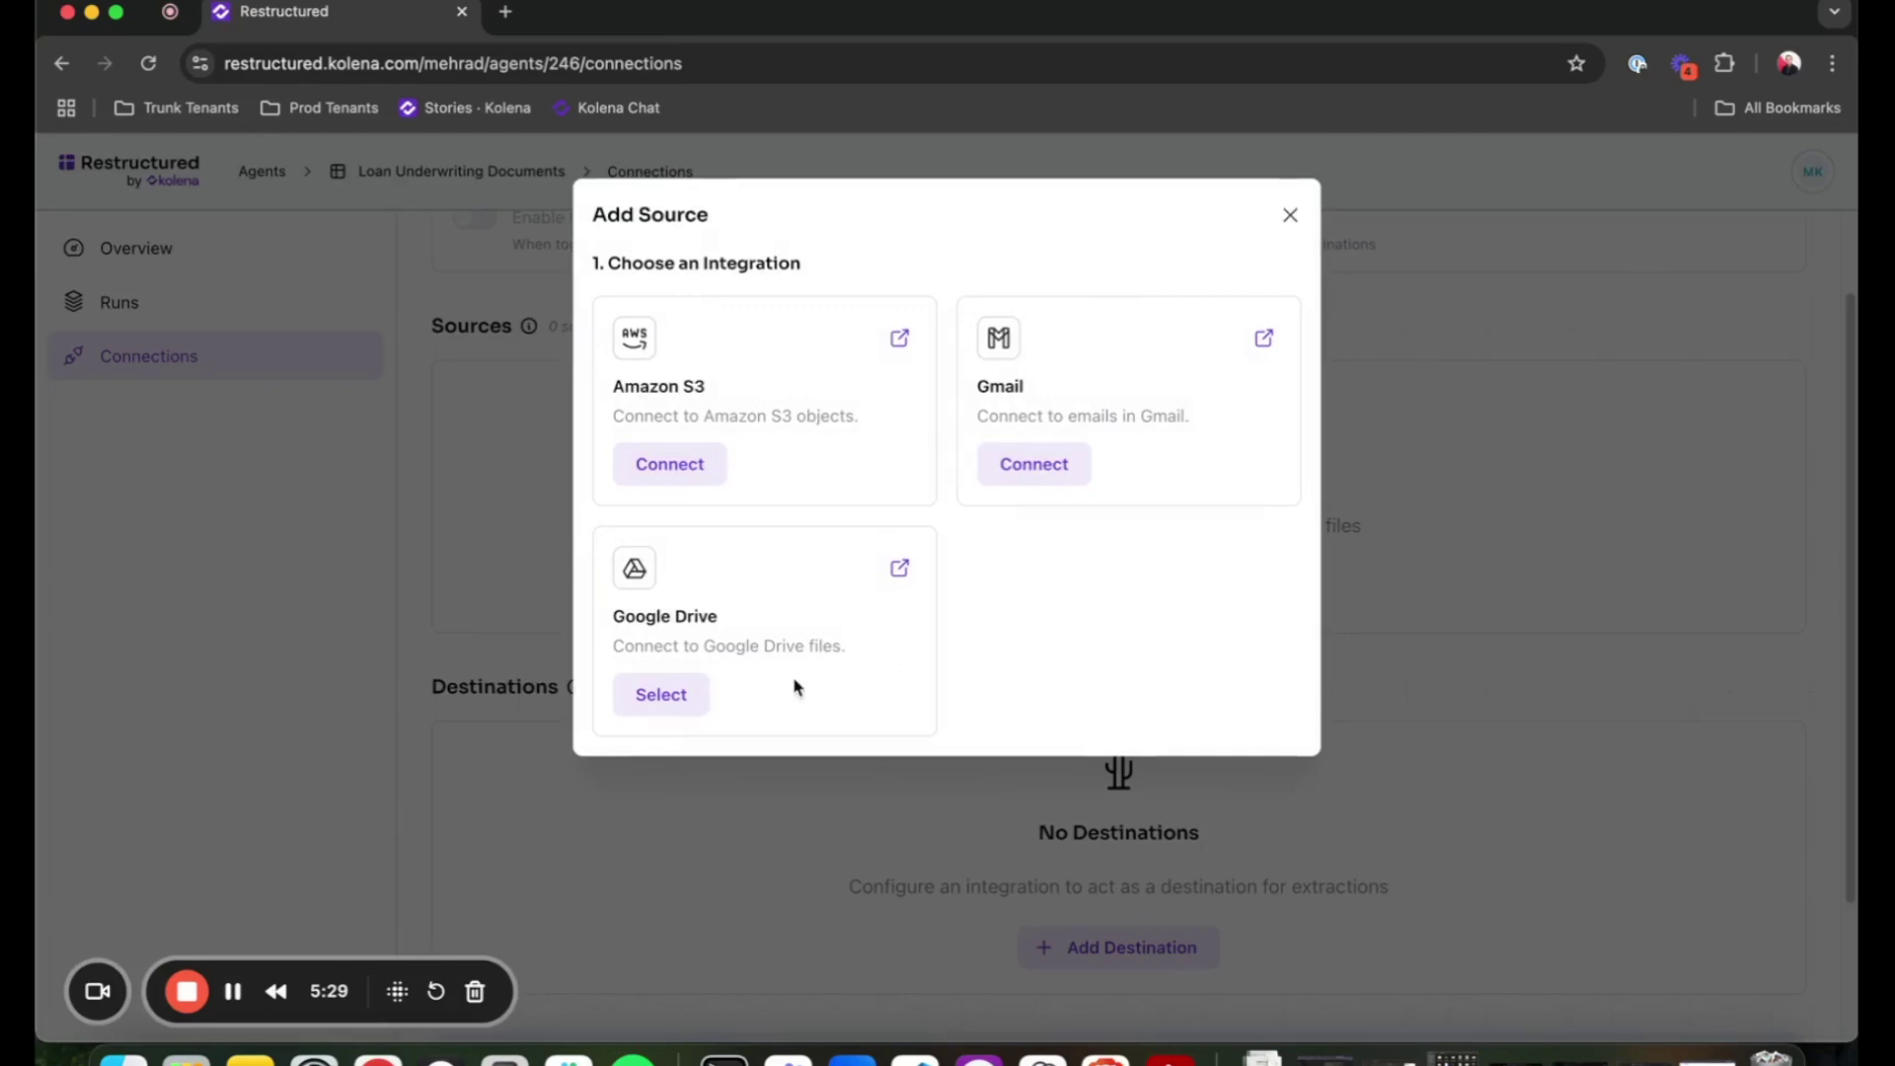
{"action": "left_click", "coordinate": [655, 691]}
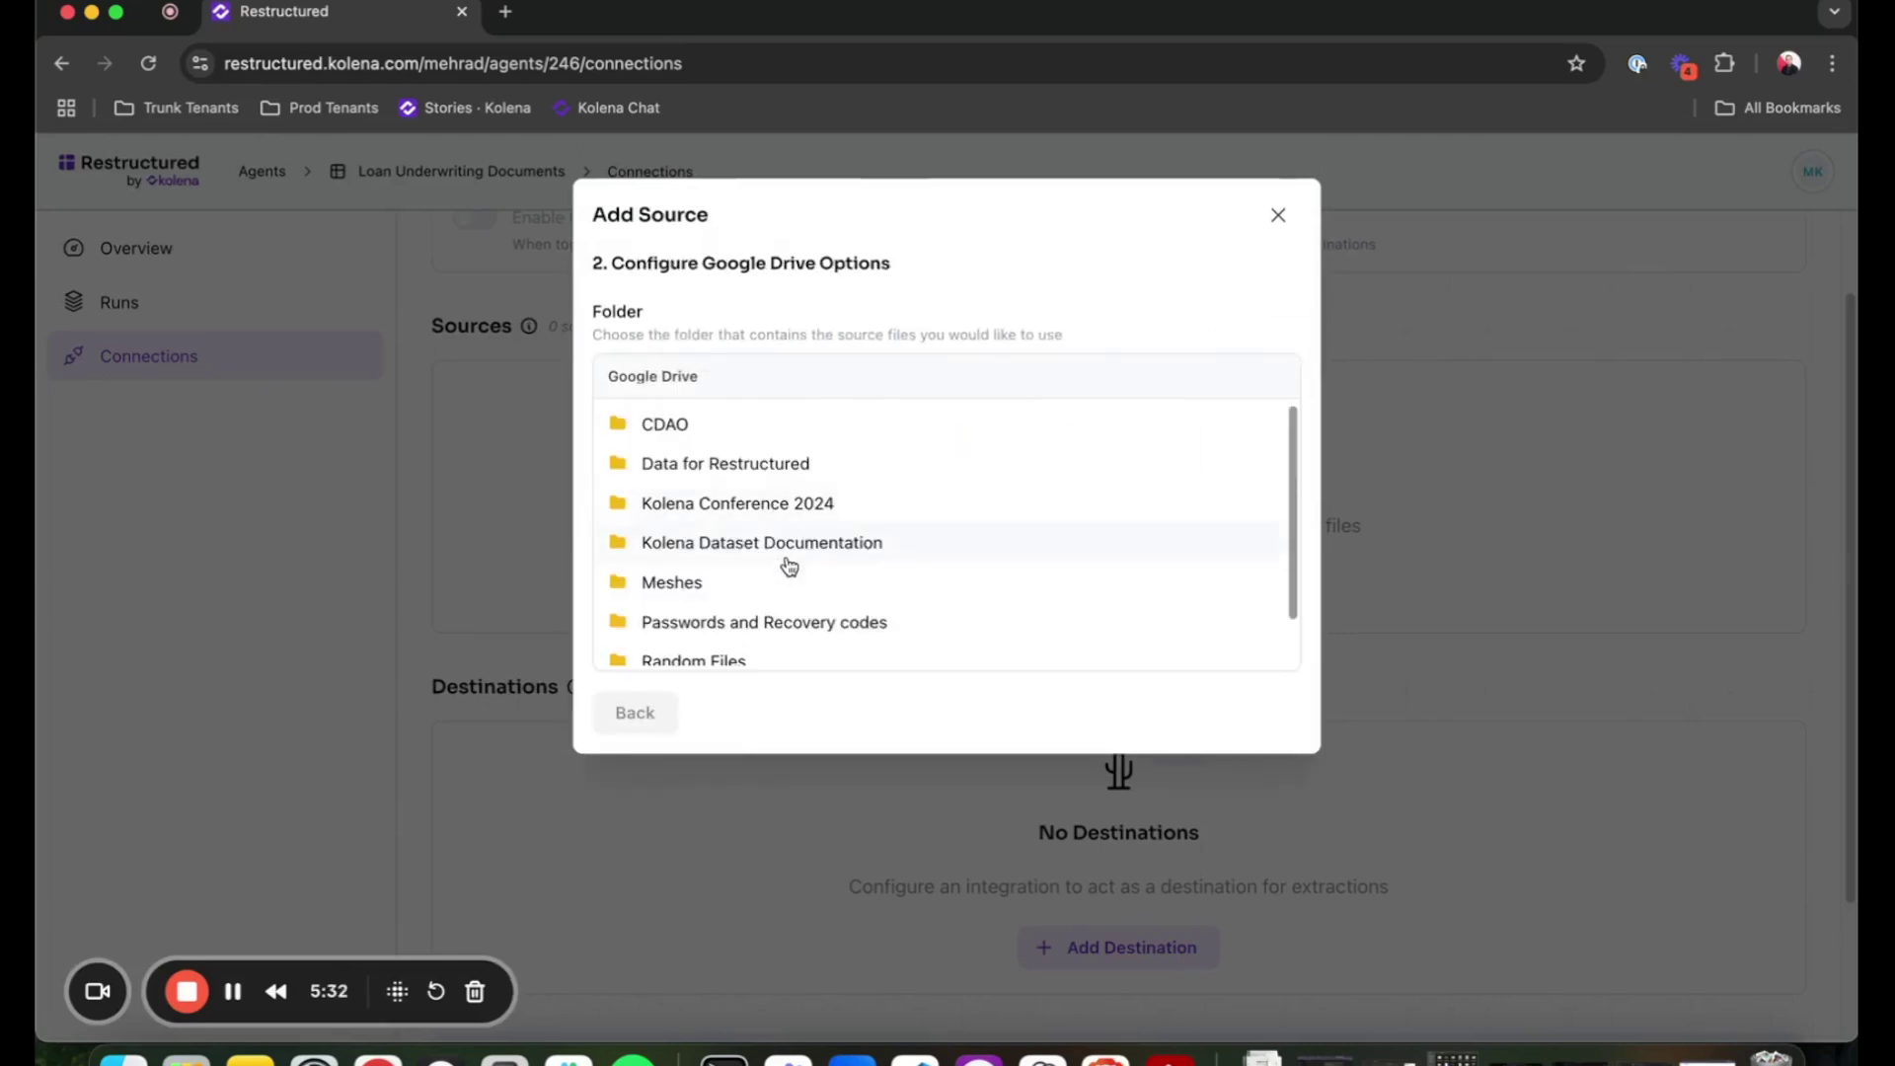
Choose the Loan Applications folder, under Data for Restructured and Loan Underwriting, as the Google Drive source
{"action": "scroll", "coordinate": [791, 605], "scroll_direction": "down", "scroll_amount": 2}
{"action": "scroll", "coordinate": [807, 619], "scroll_direction": "up", "scroll_amount": 2}
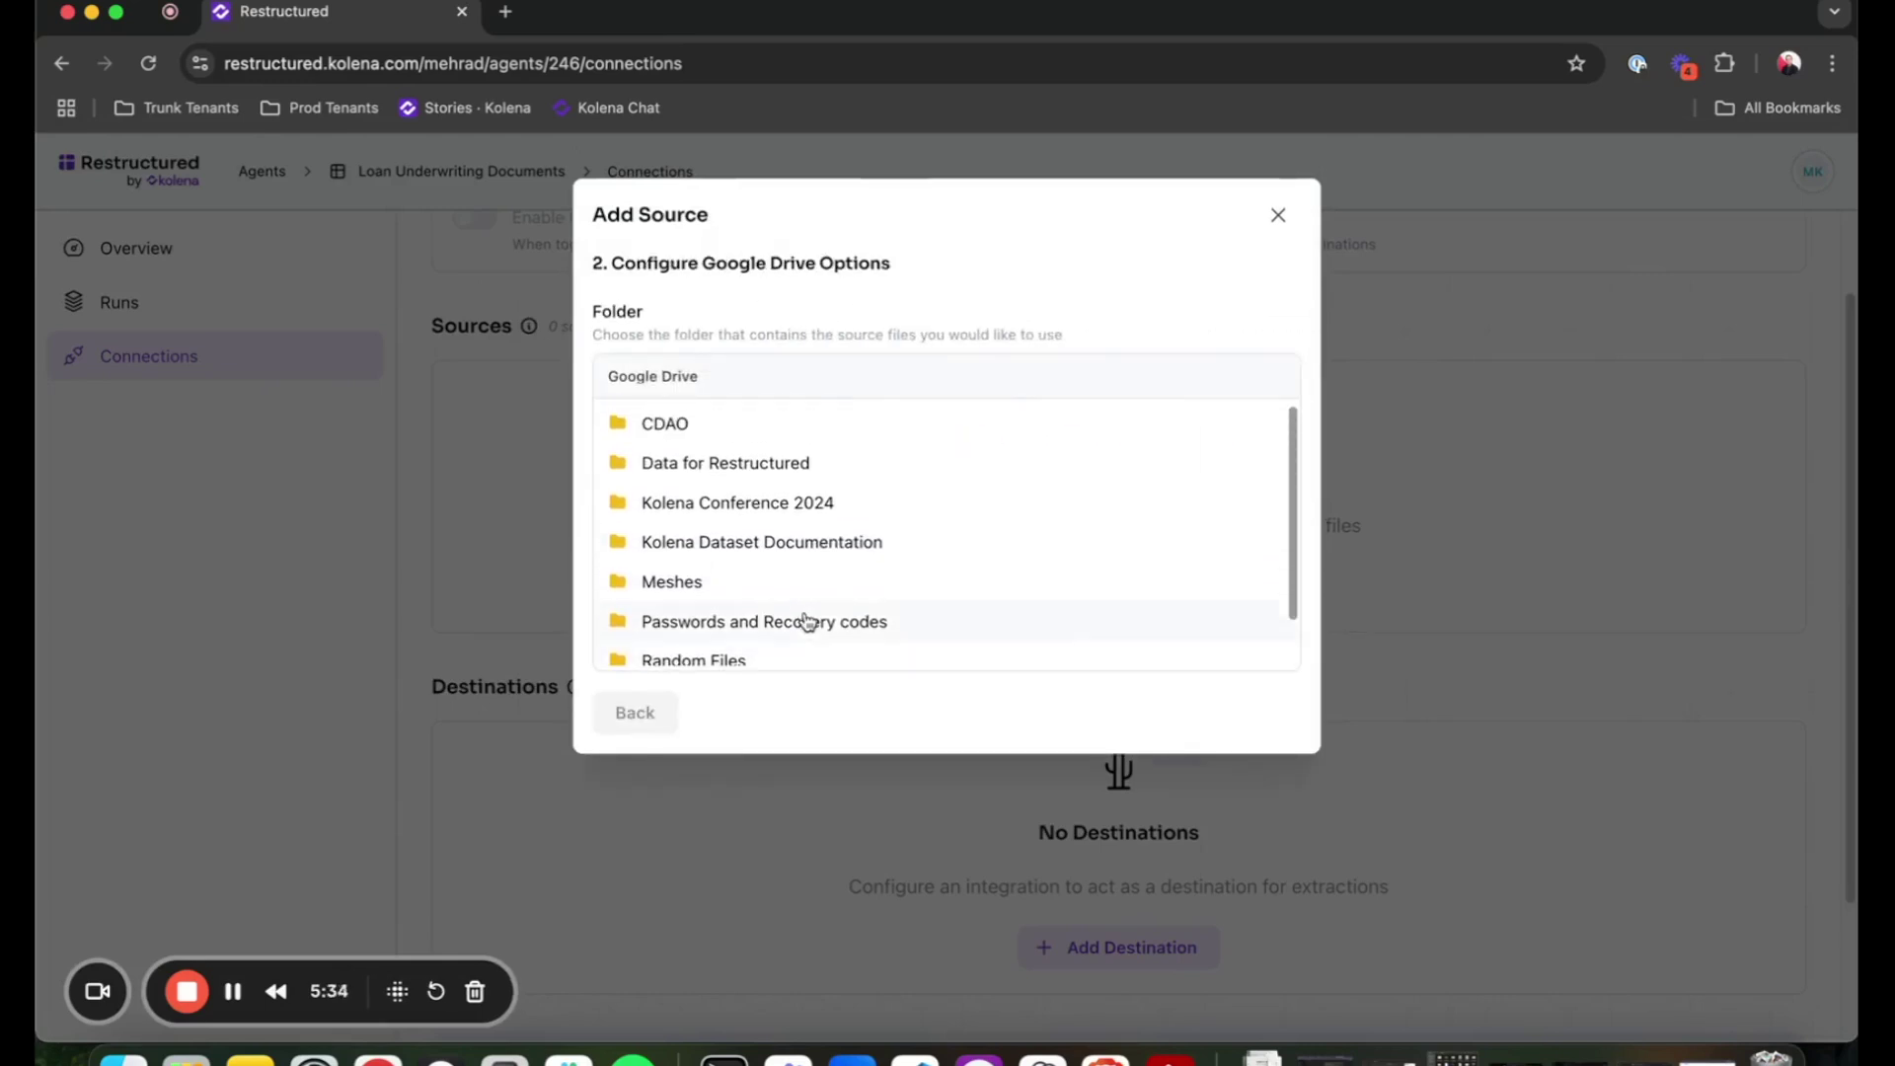
{"action": "left_click", "coordinate": [812, 472]}
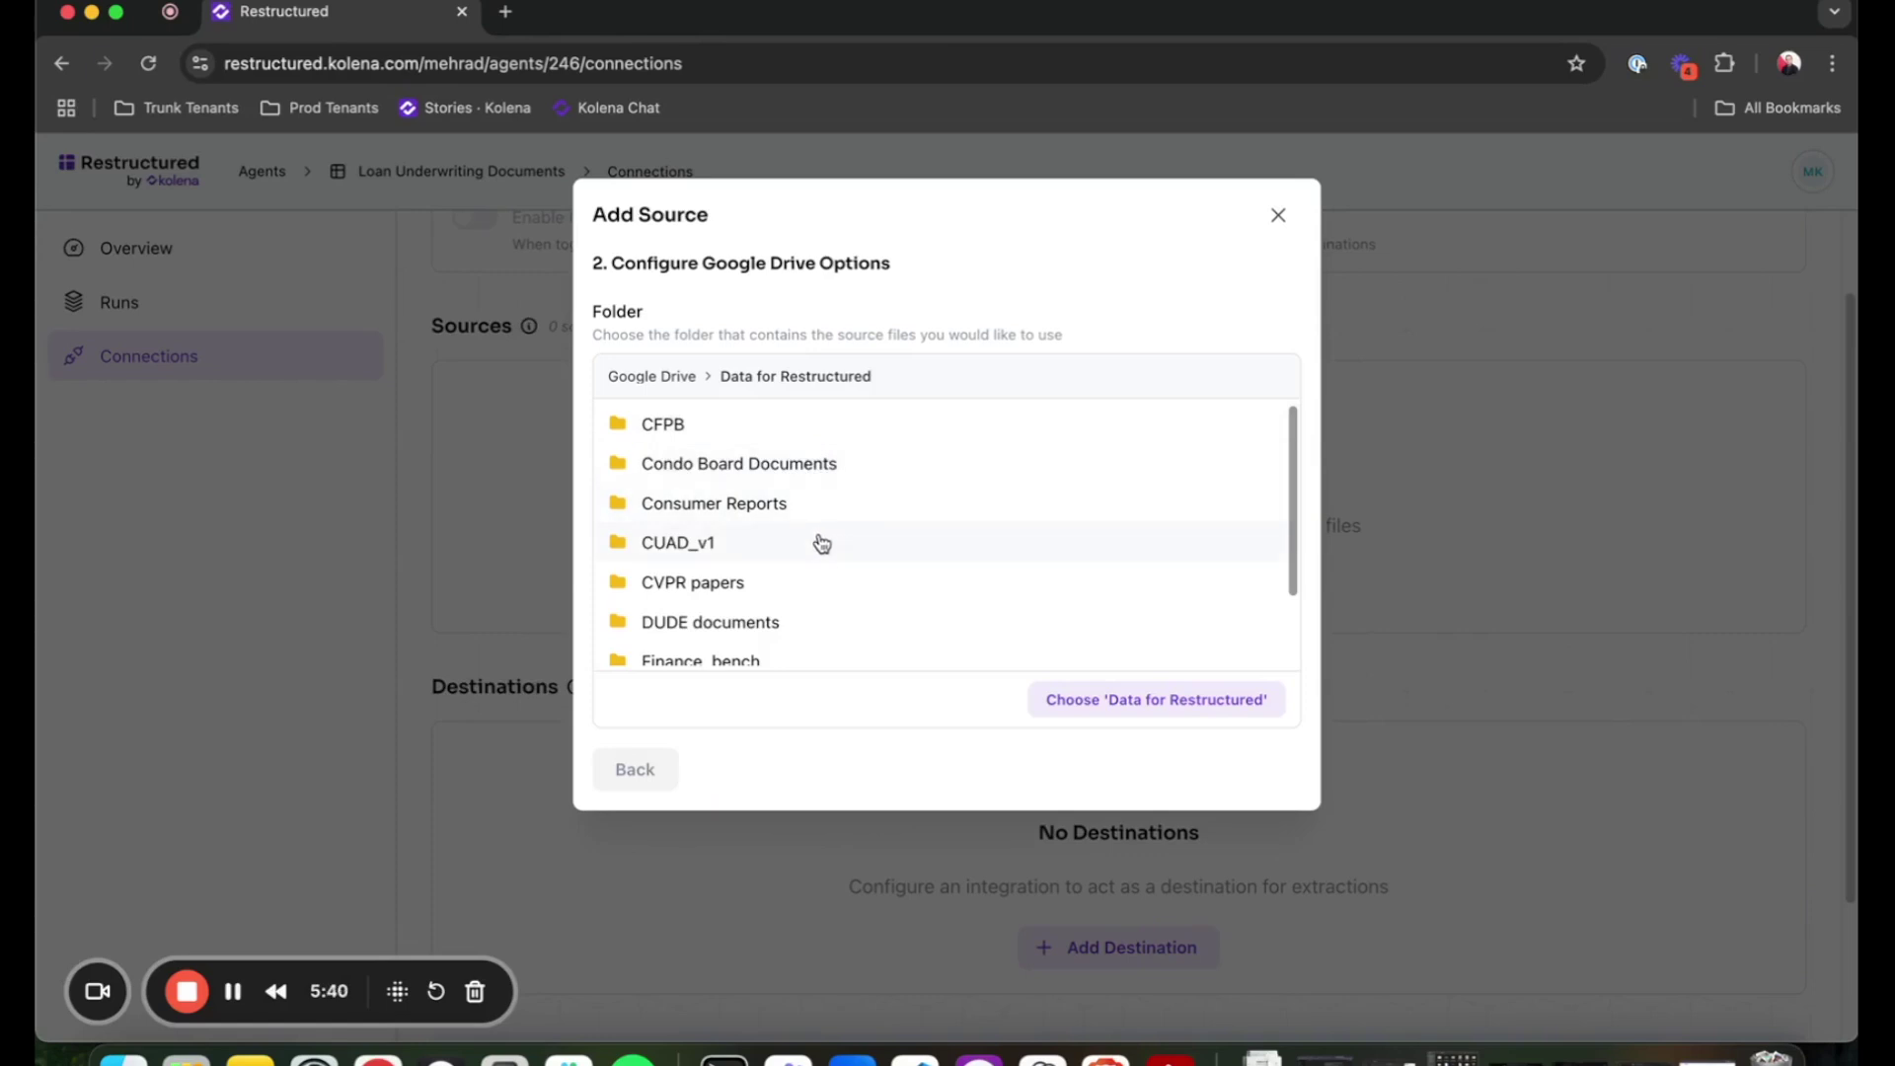
{"action": "scroll", "coordinate": [820, 595], "scroll_direction": "down", "scroll_amount": 3}
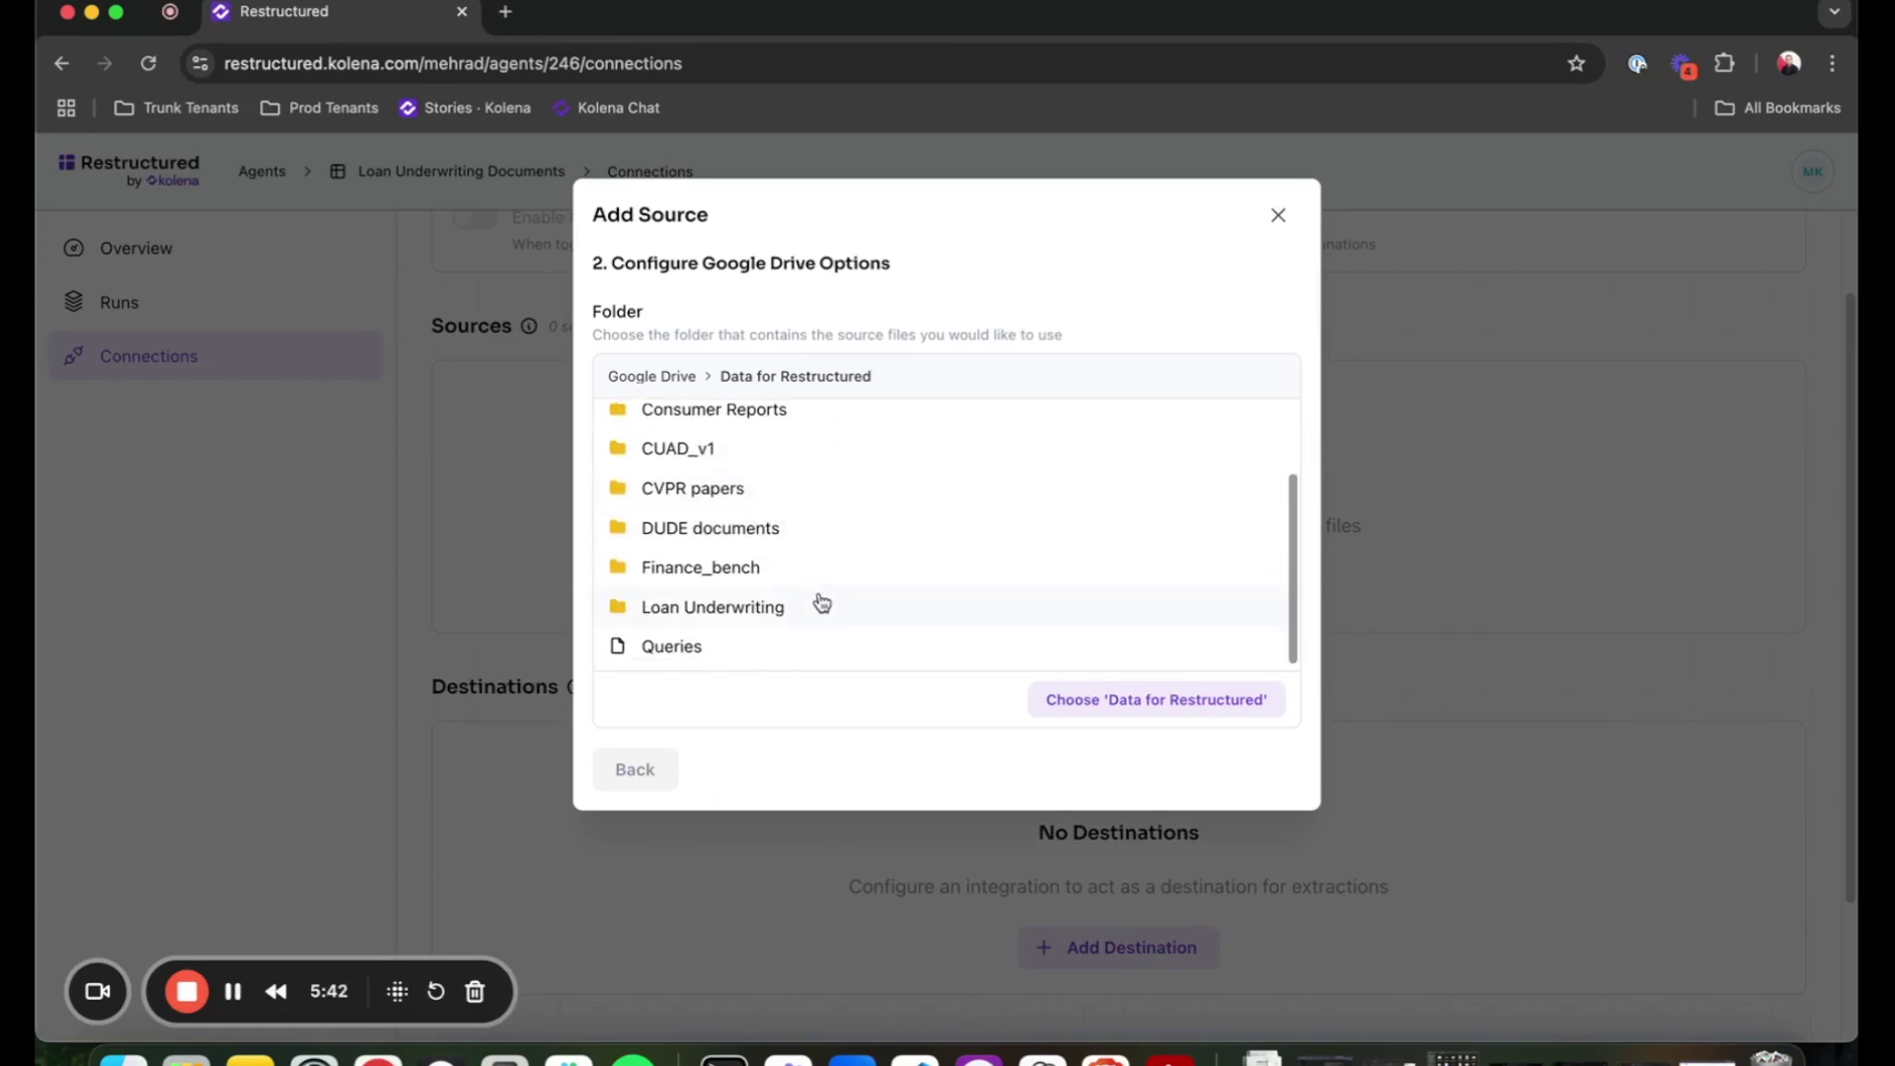
{"action": "left_click", "coordinate": [819, 606]}
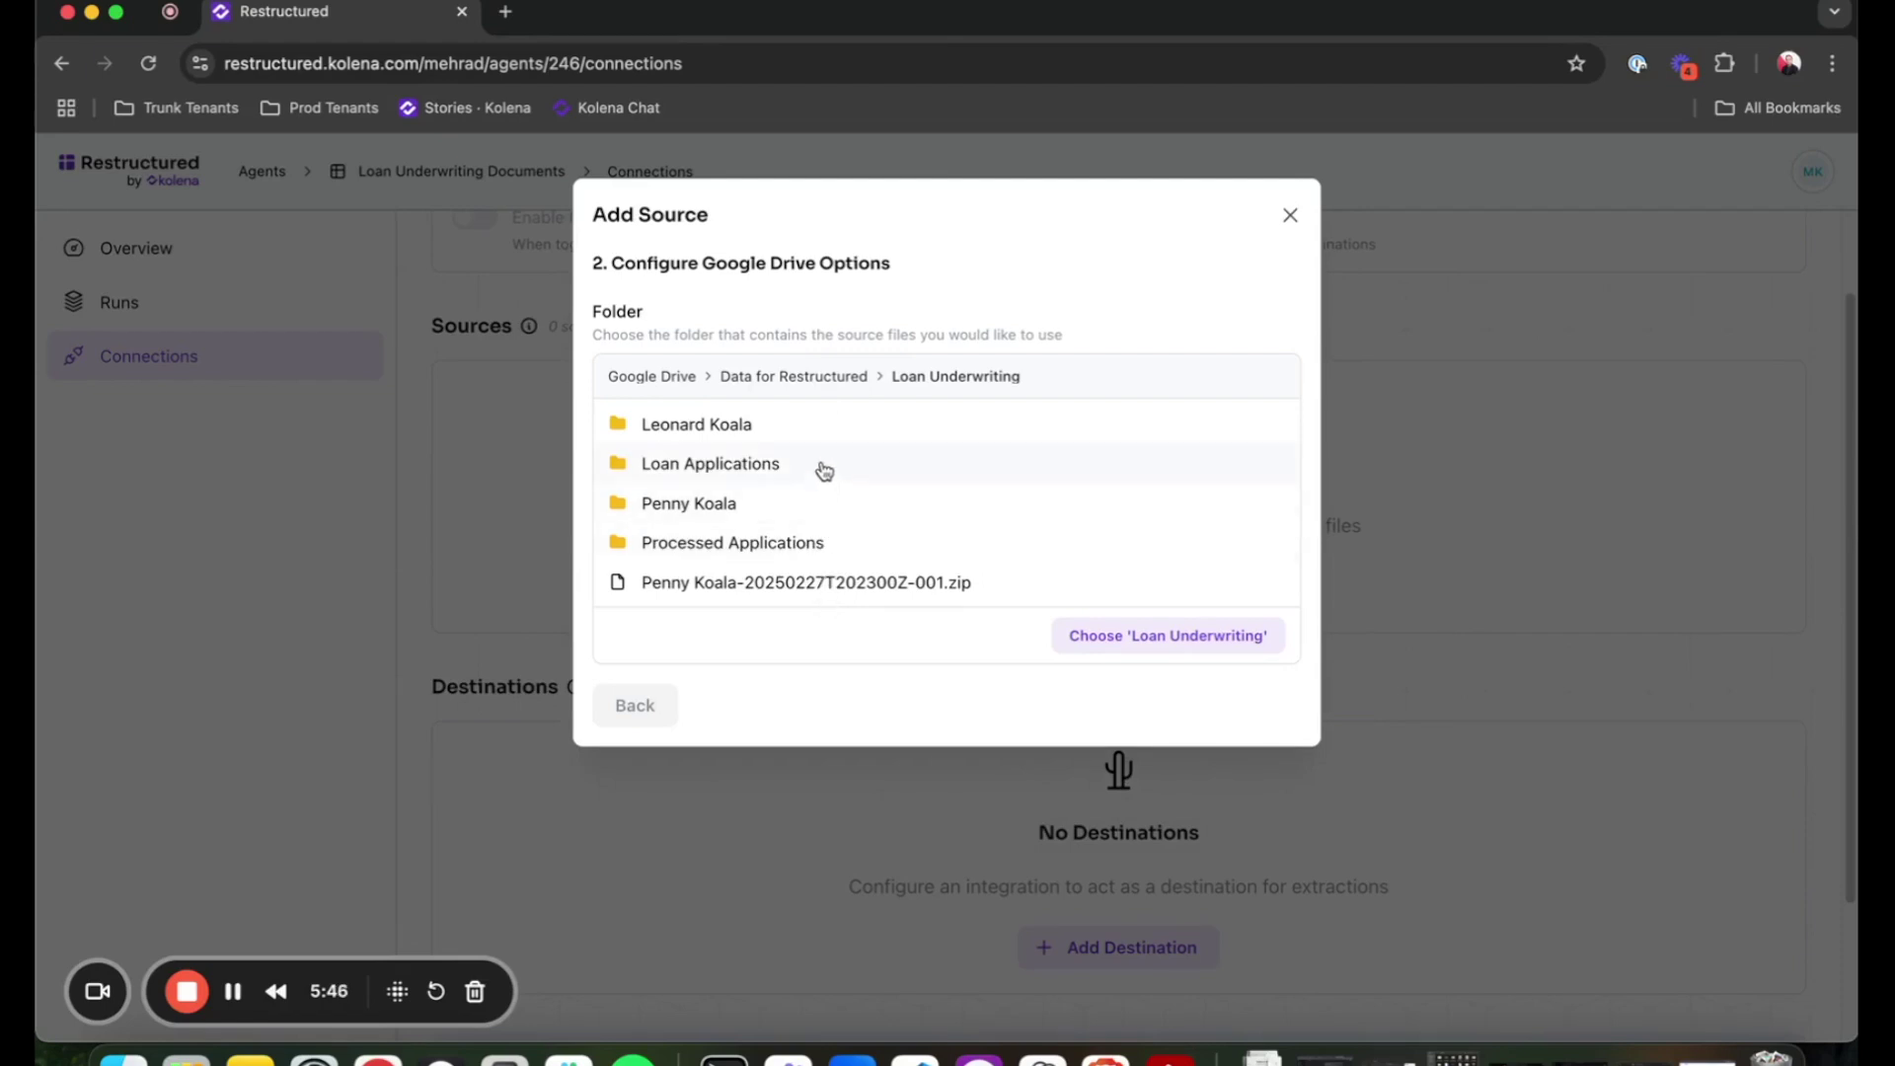
{"action": "left_click", "coordinate": [825, 470]}
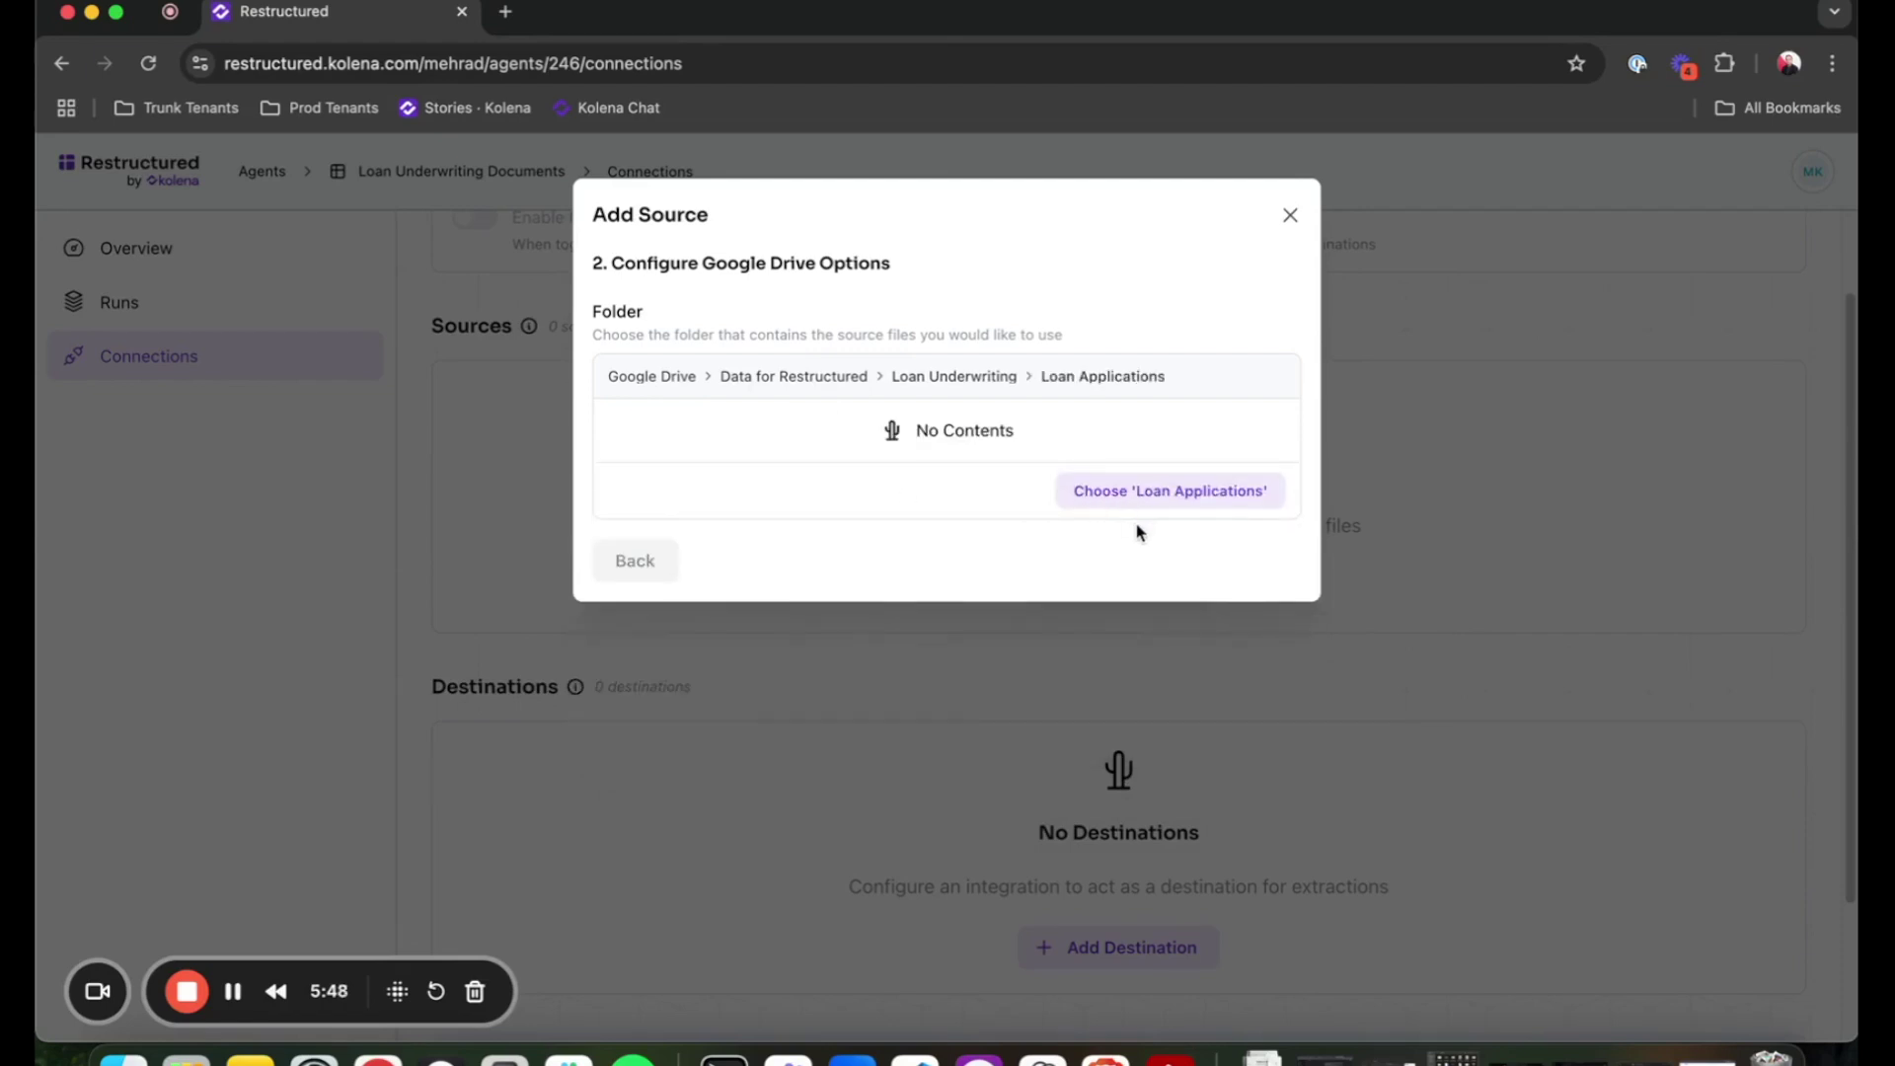
{"action": "left_click", "coordinate": [1135, 494]}
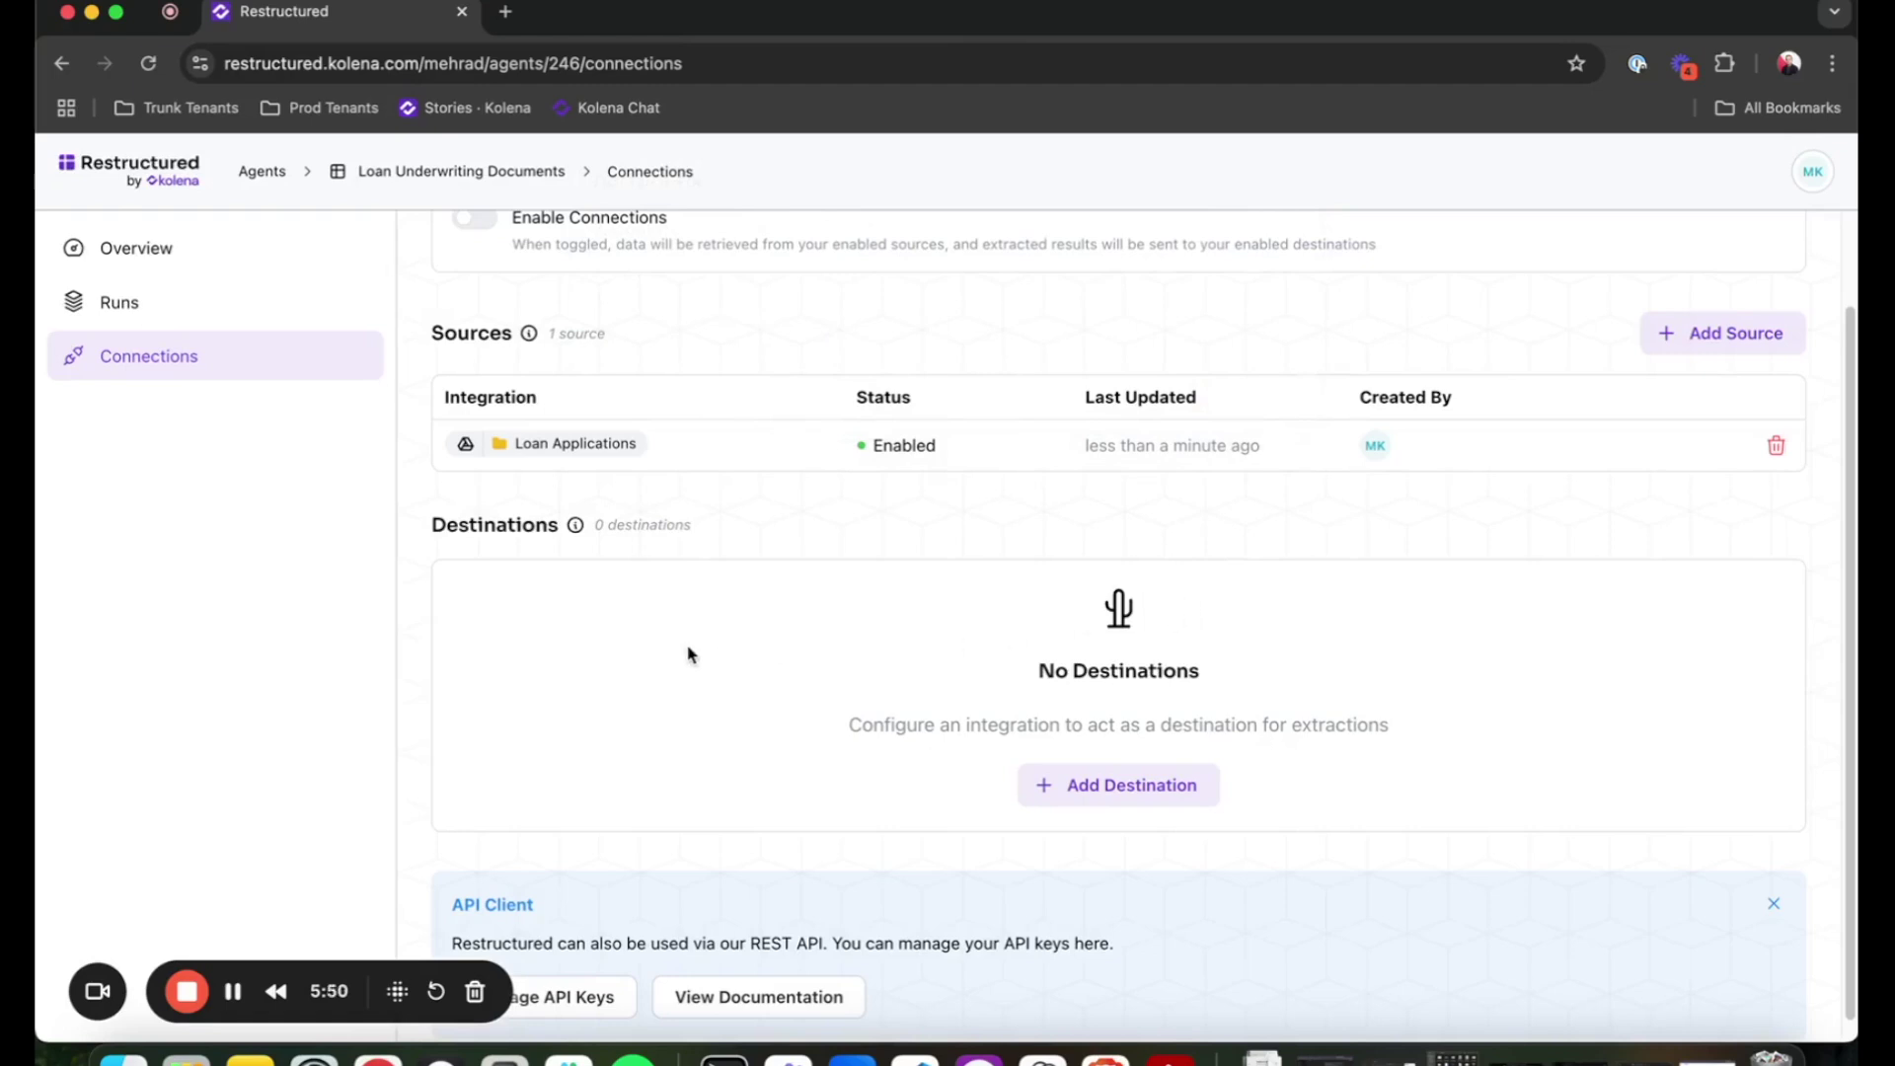
In Google Drive, move the applicant's zip file from Loan Underwriting into Loan Applications, accept the access change, and return to Restructured
{"action": "scroll", "coordinate": [652, 664], "scroll_direction": "up", "scroll_amount": 1}
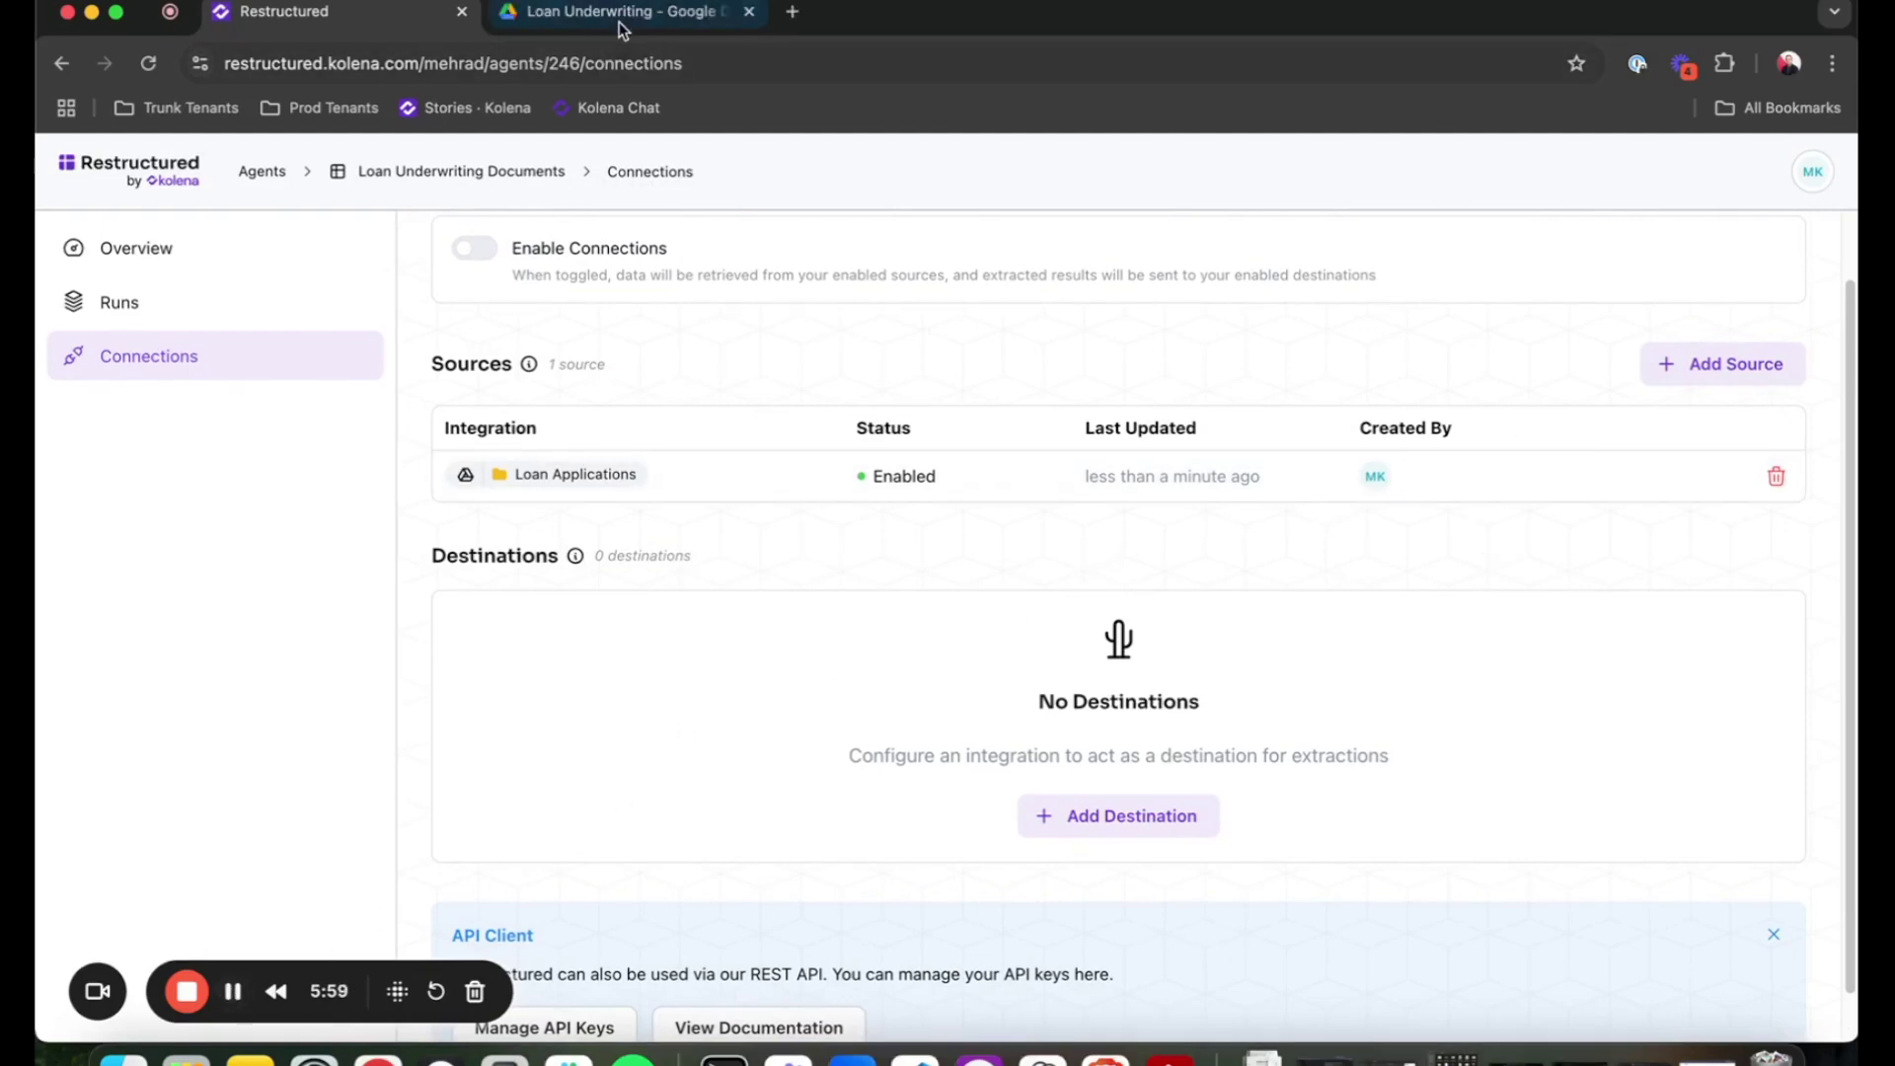
{"action": "left_click", "coordinate": [620, 22]}
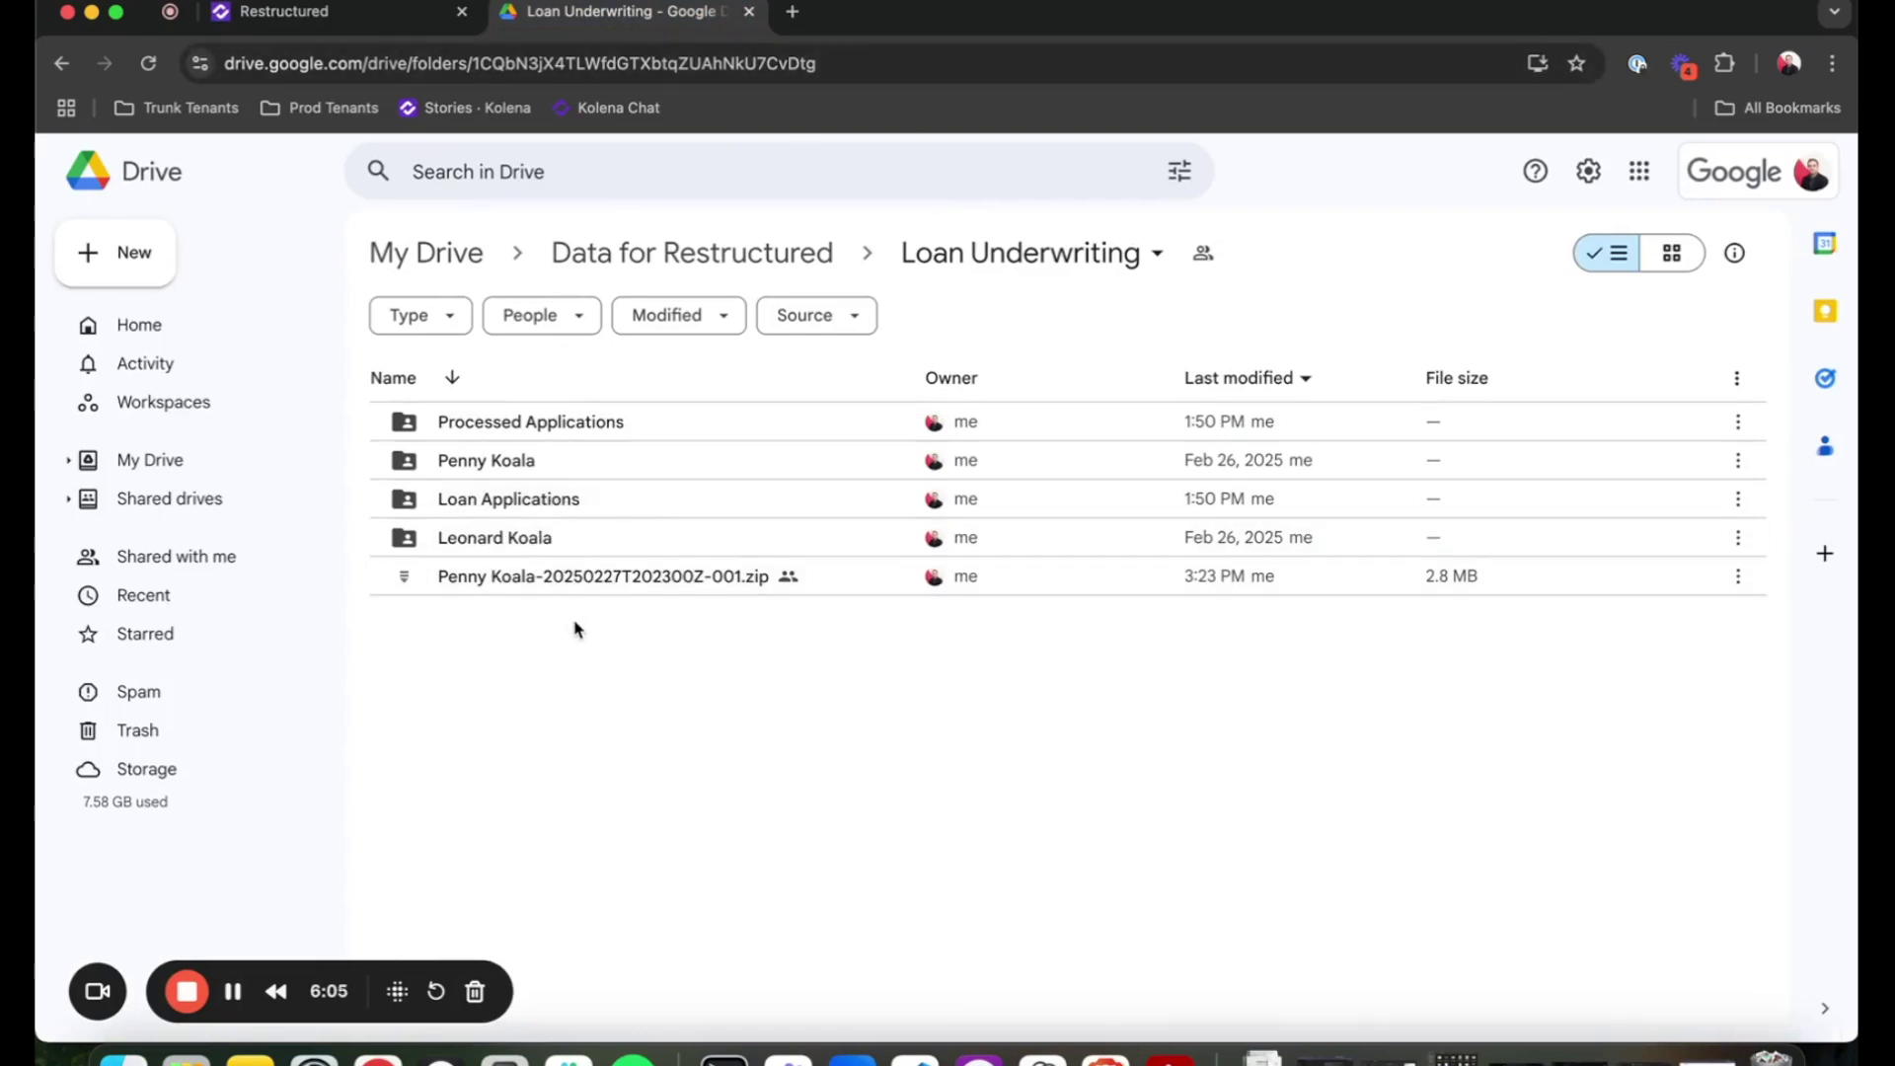
{"action": "left_click_drag", "start_coordinate": [578, 590], "coordinate": [573, 507]}
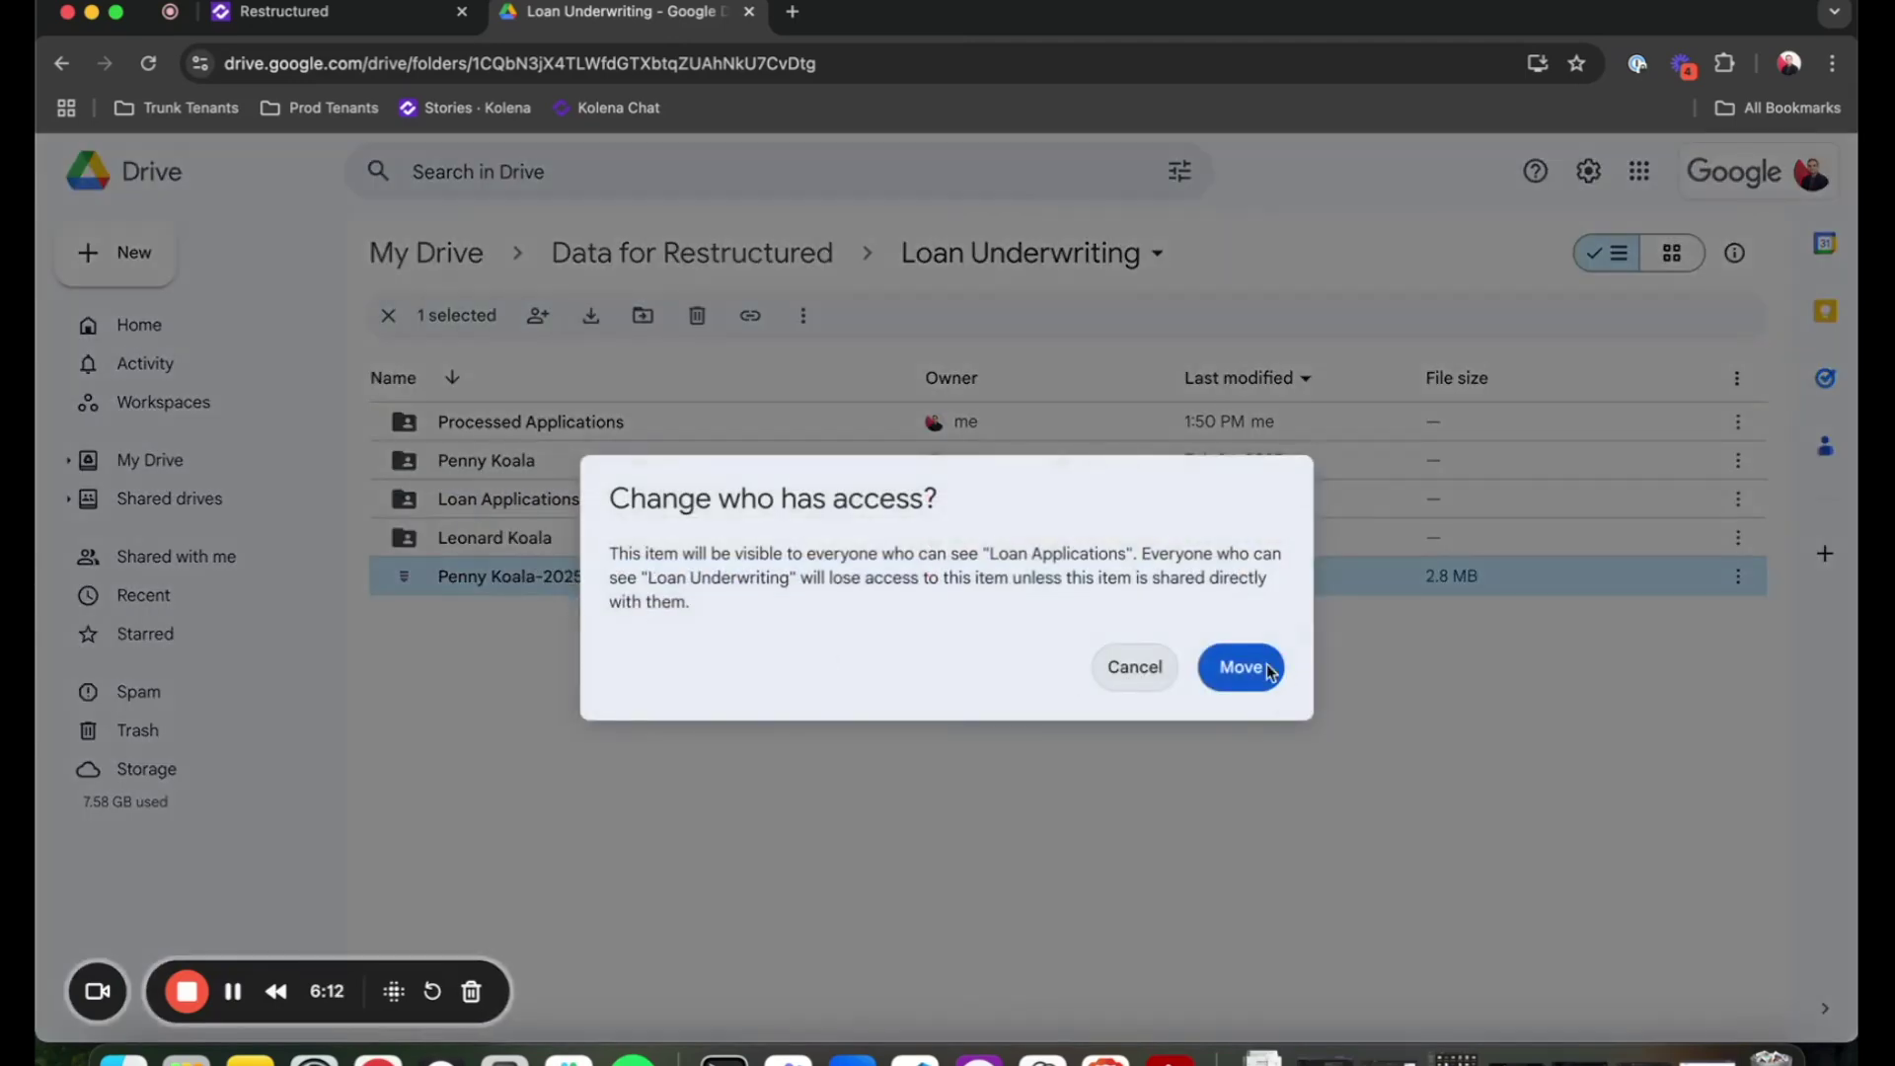
{"action": "left_click", "coordinate": [1265, 663]}
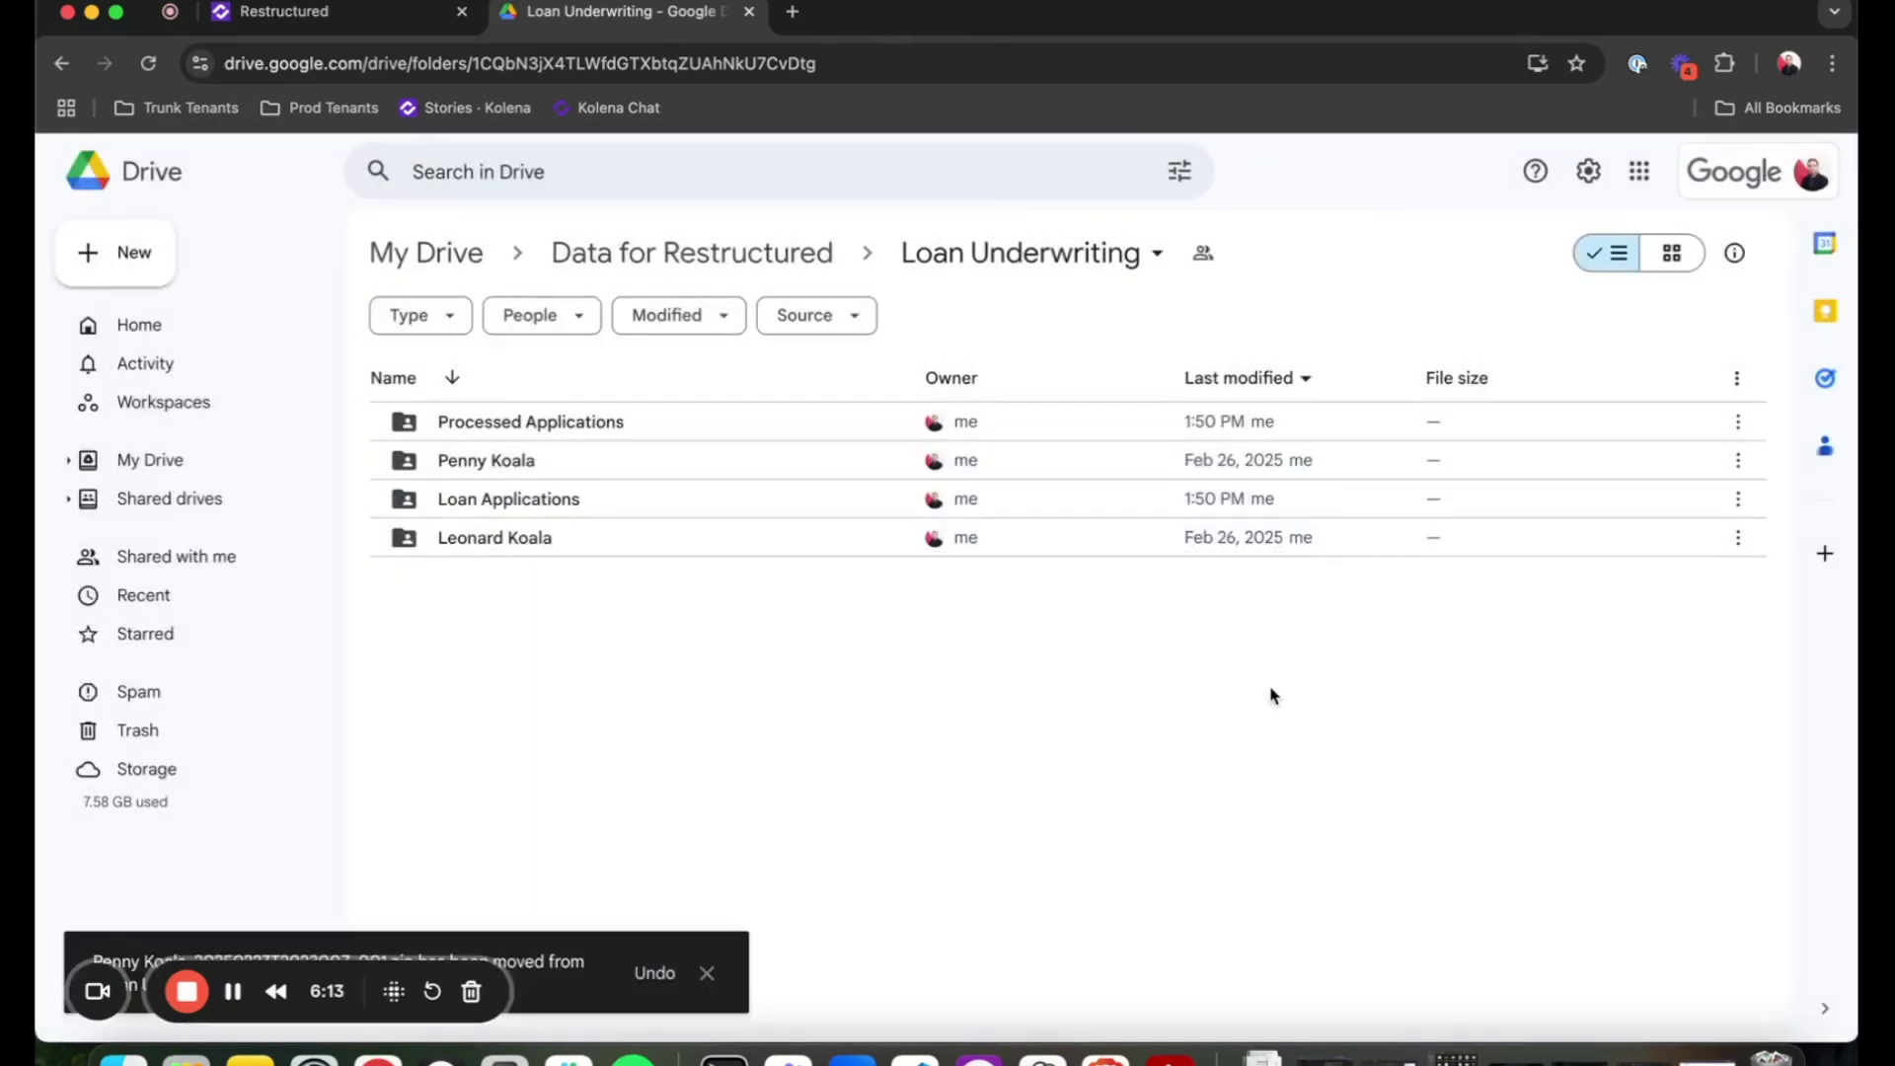
{"action": "left_click", "coordinate": [381, 24]}
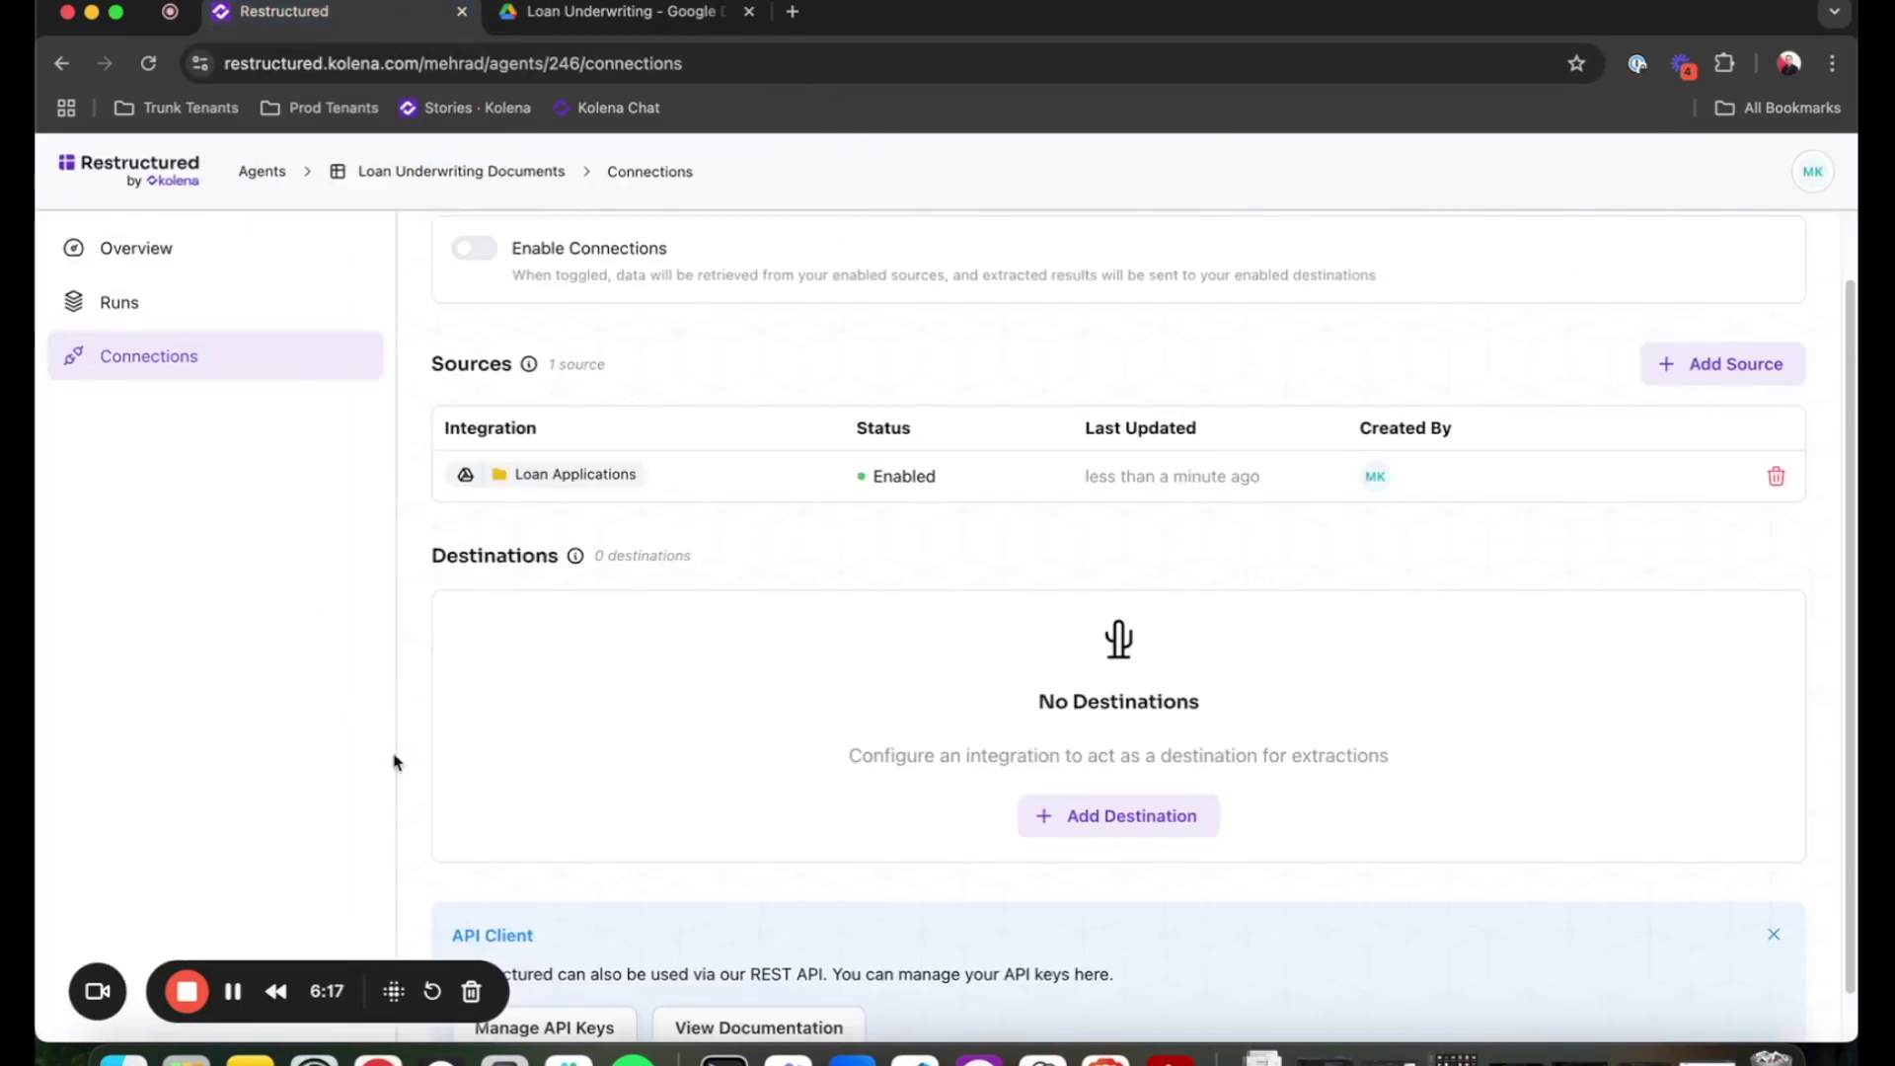
Open the newest run from the Loan Underwriting Documents agent's overview and read through paystub-2024-02-29.pdf alongside its extractions
{"action": "left_click", "coordinate": [440, 170]}
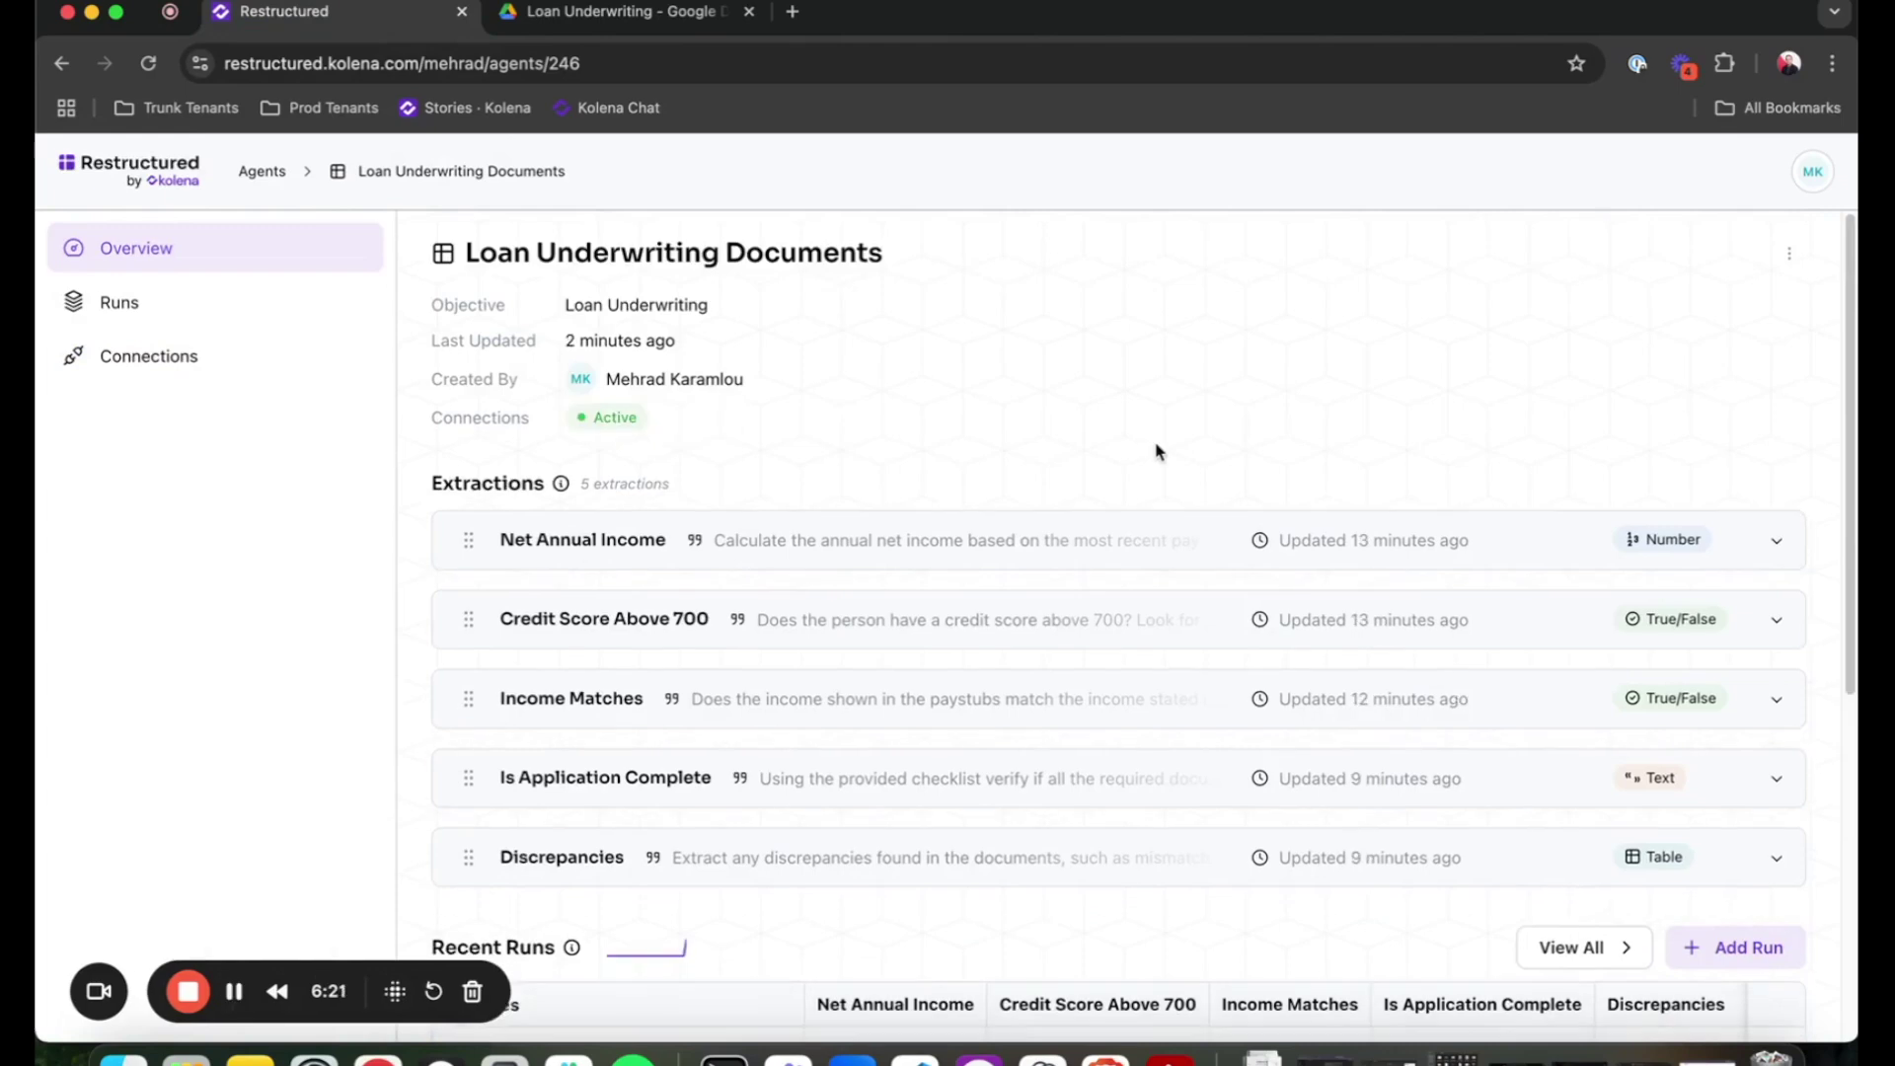
{"action": "scroll", "coordinate": [1175, 424], "scroll_direction": "down", "scroll_amount": 6}
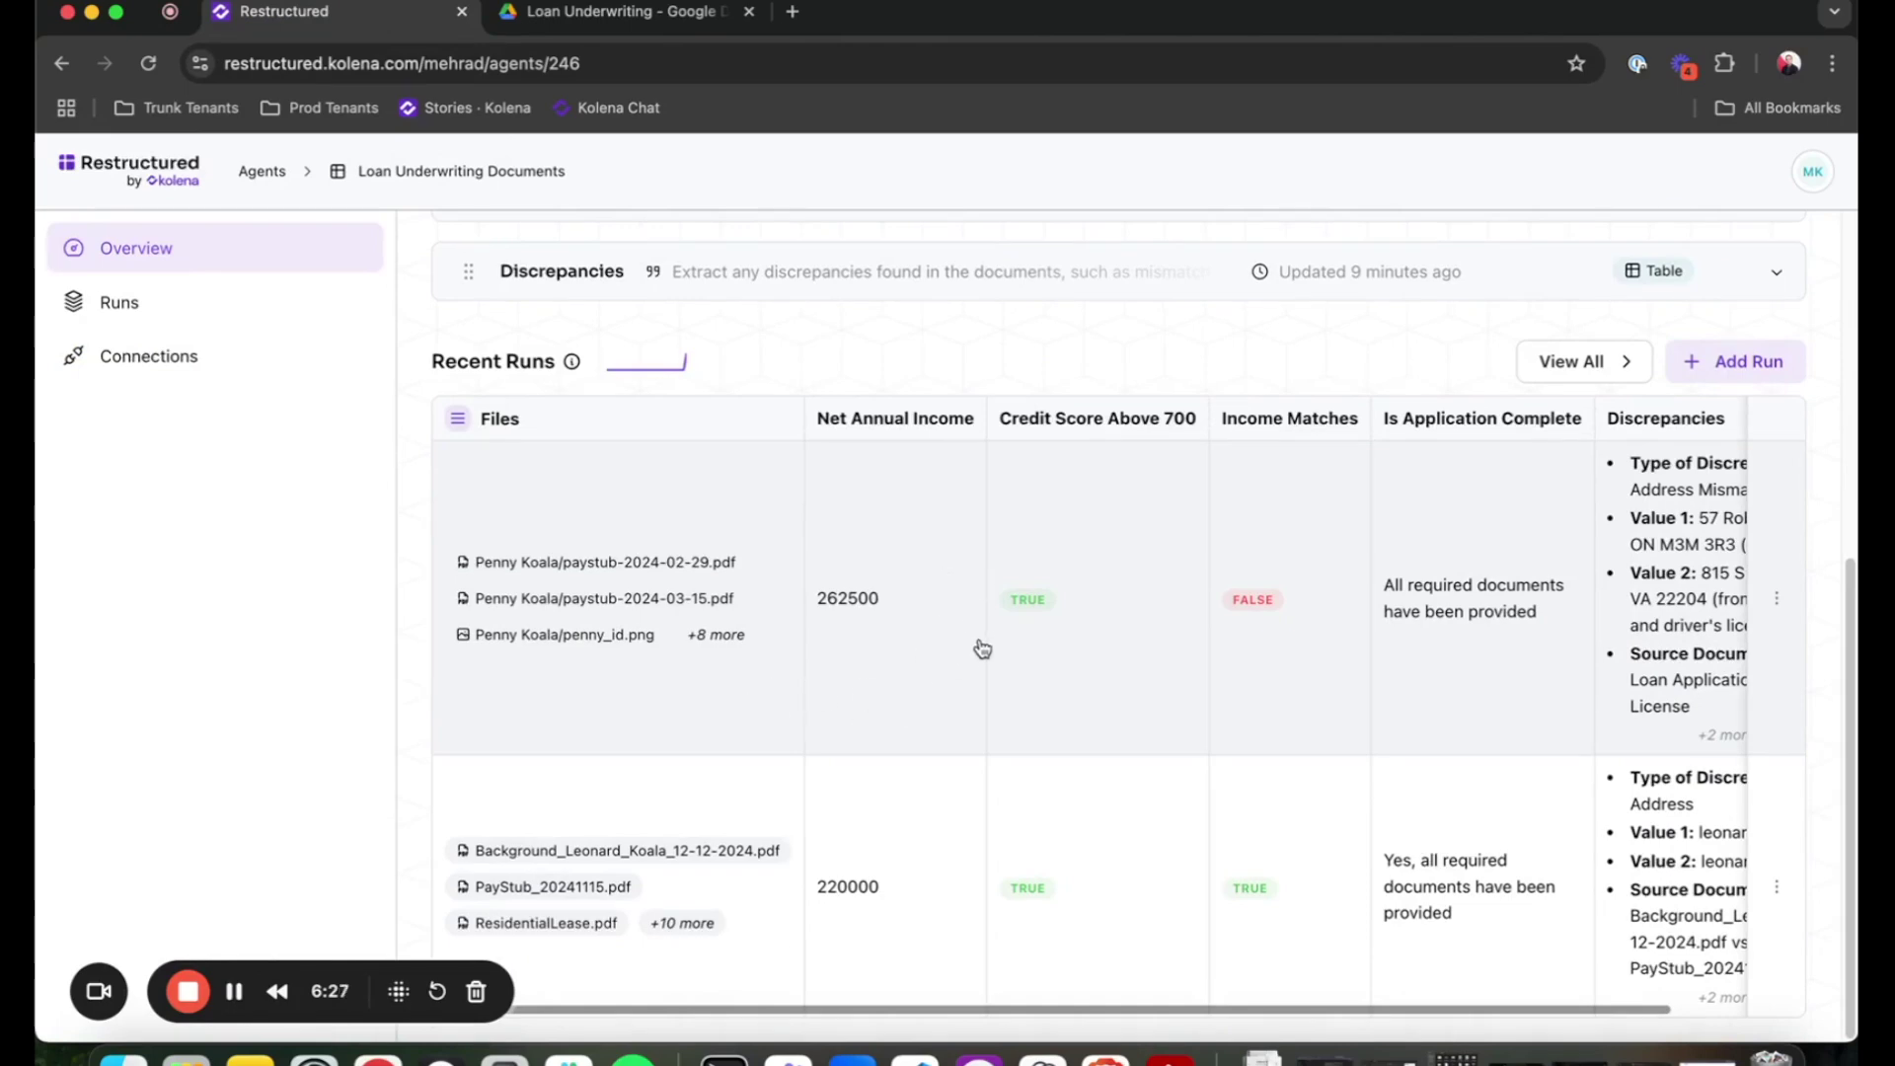
{"action": "left_click", "coordinate": [644, 535]}
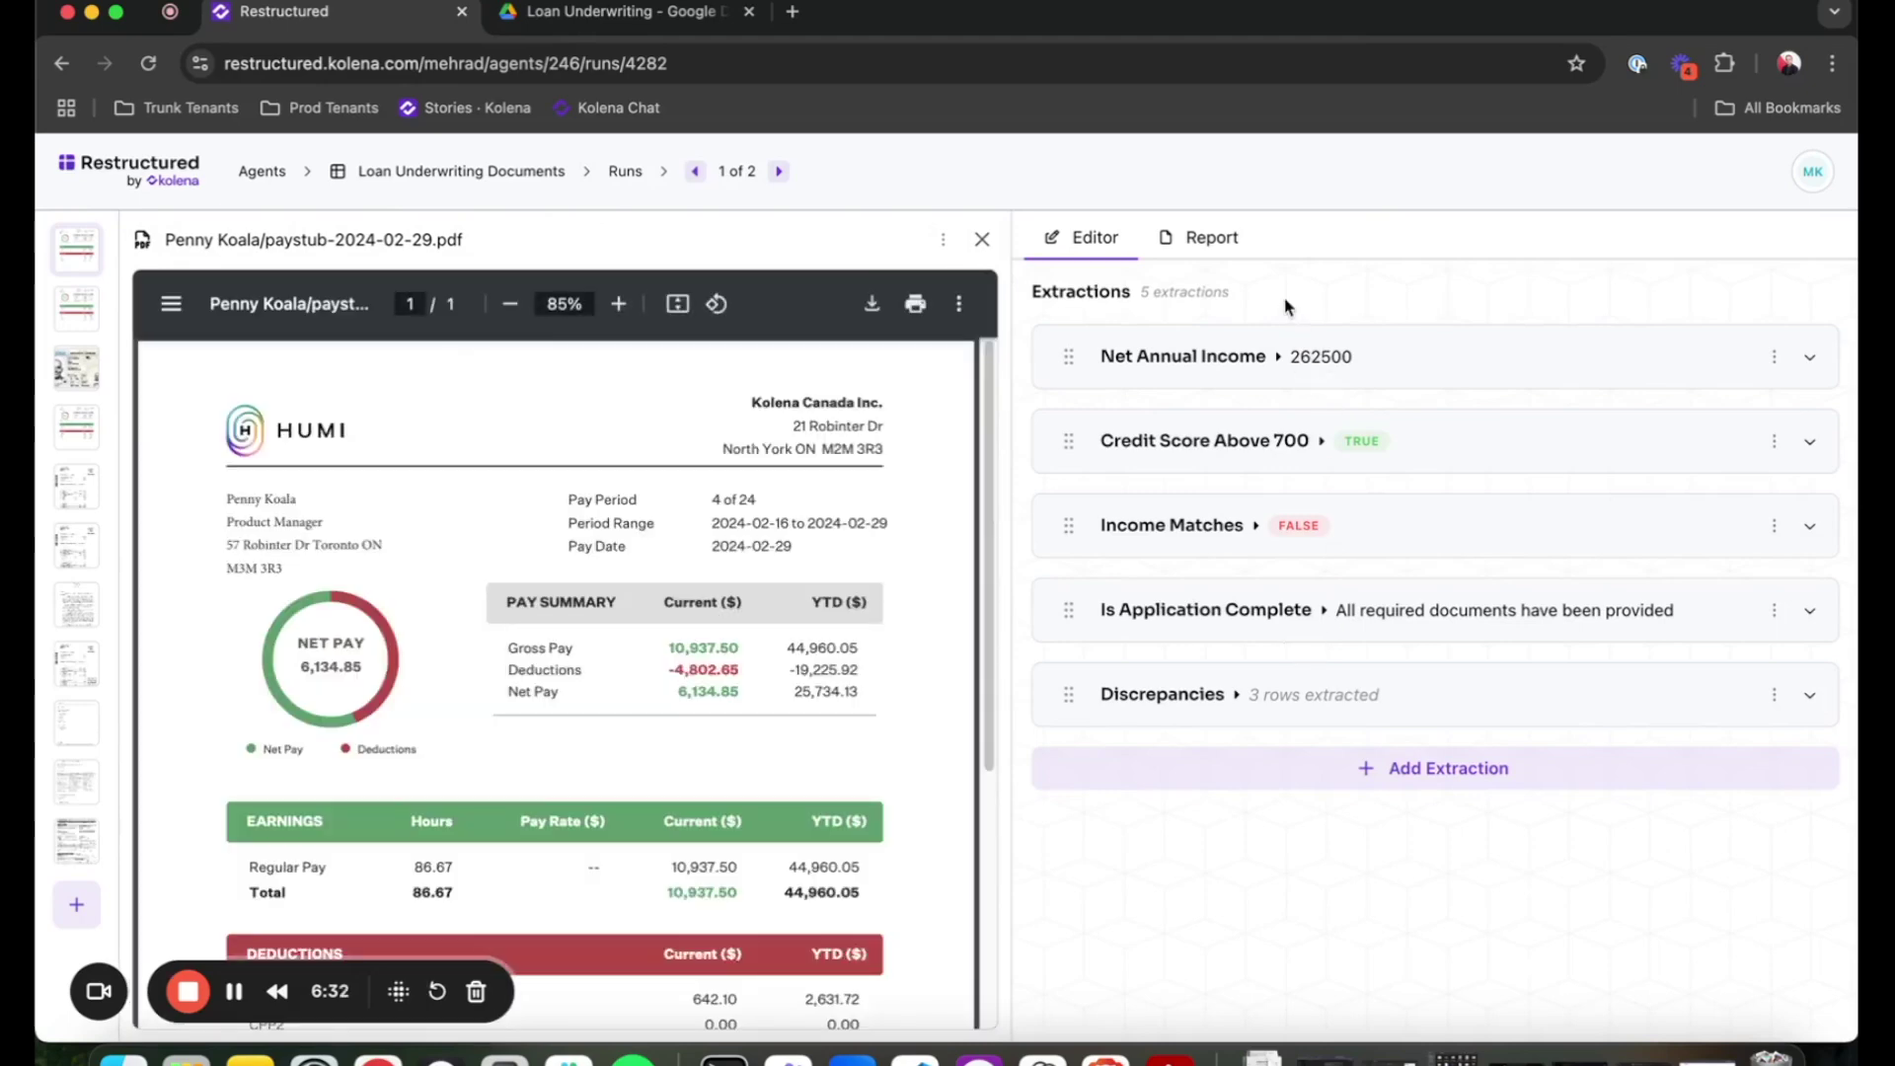
{"action": "scroll", "coordinate": [758, 751], "scroll_direction": "down", "scroll_amount": 3}
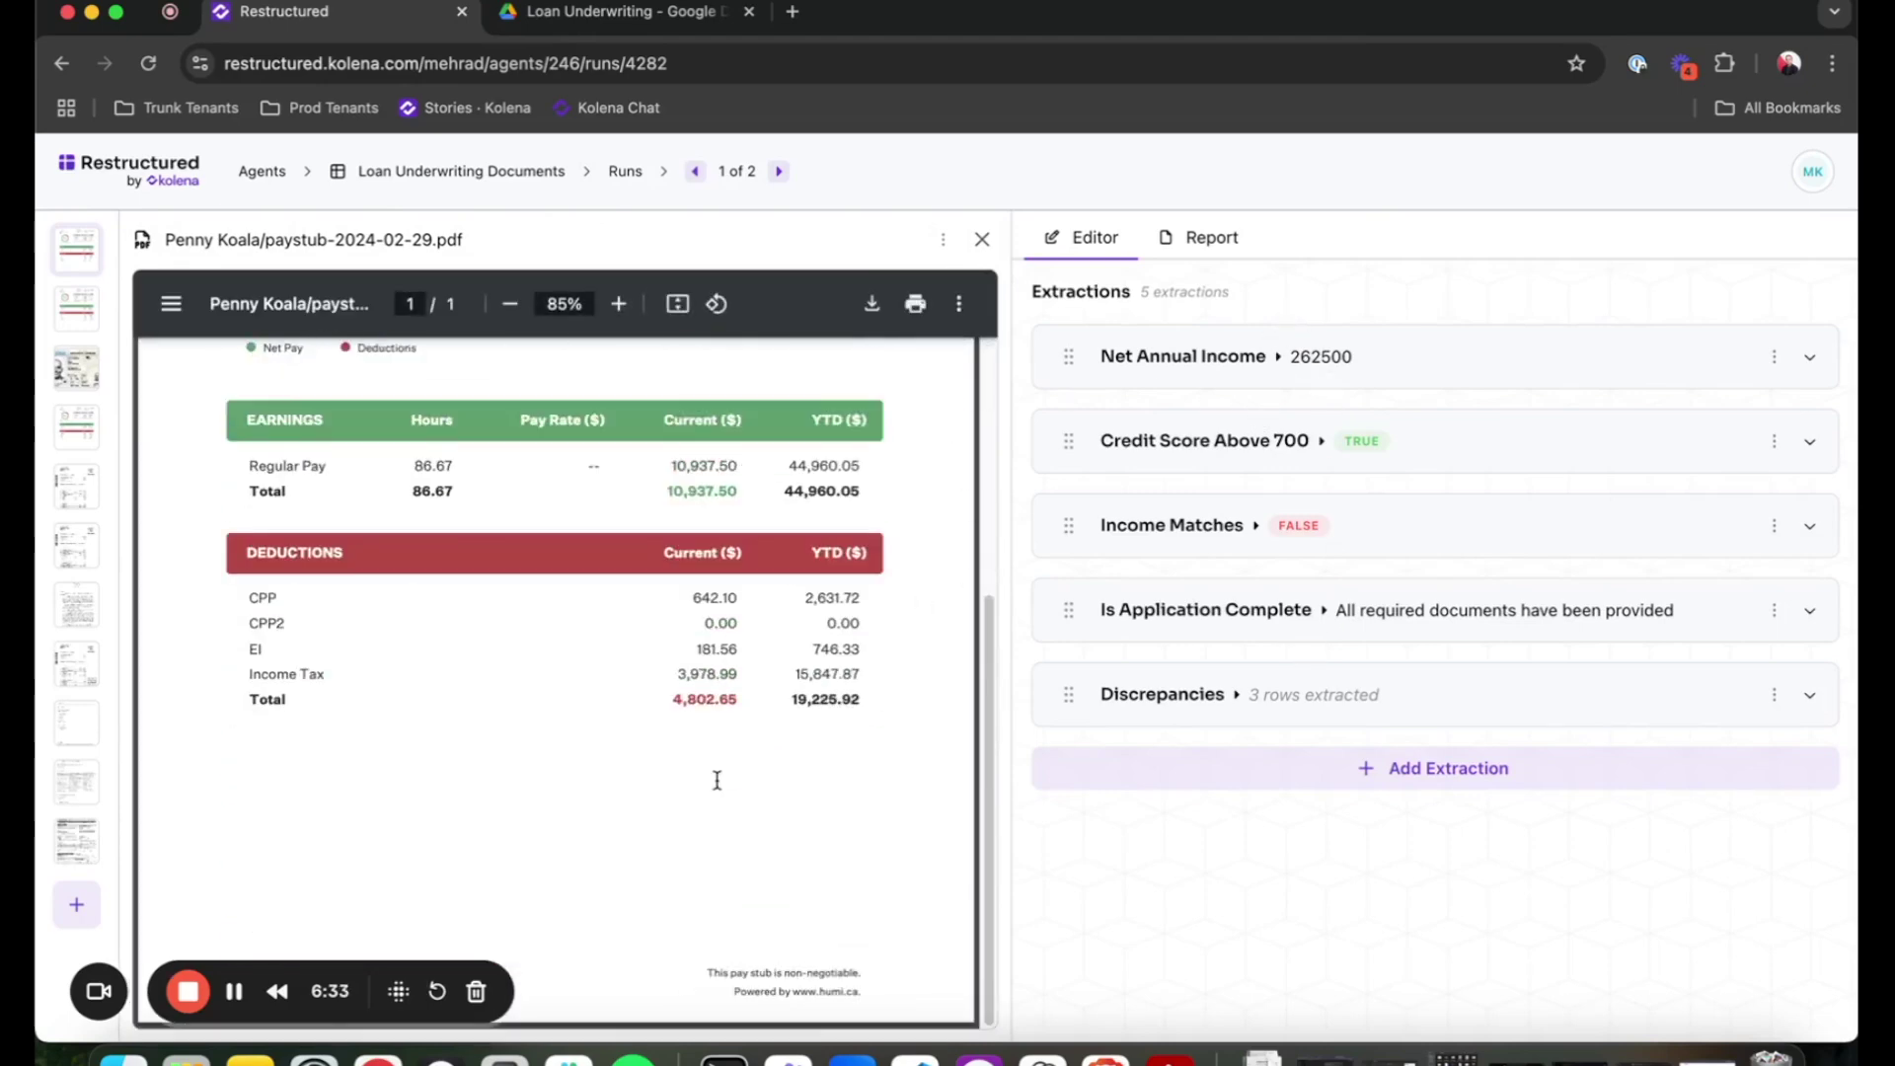
{"action": "scroll", "coordinate": [761, 777], "scroll_direction": "up", "scroll_amount": 3}
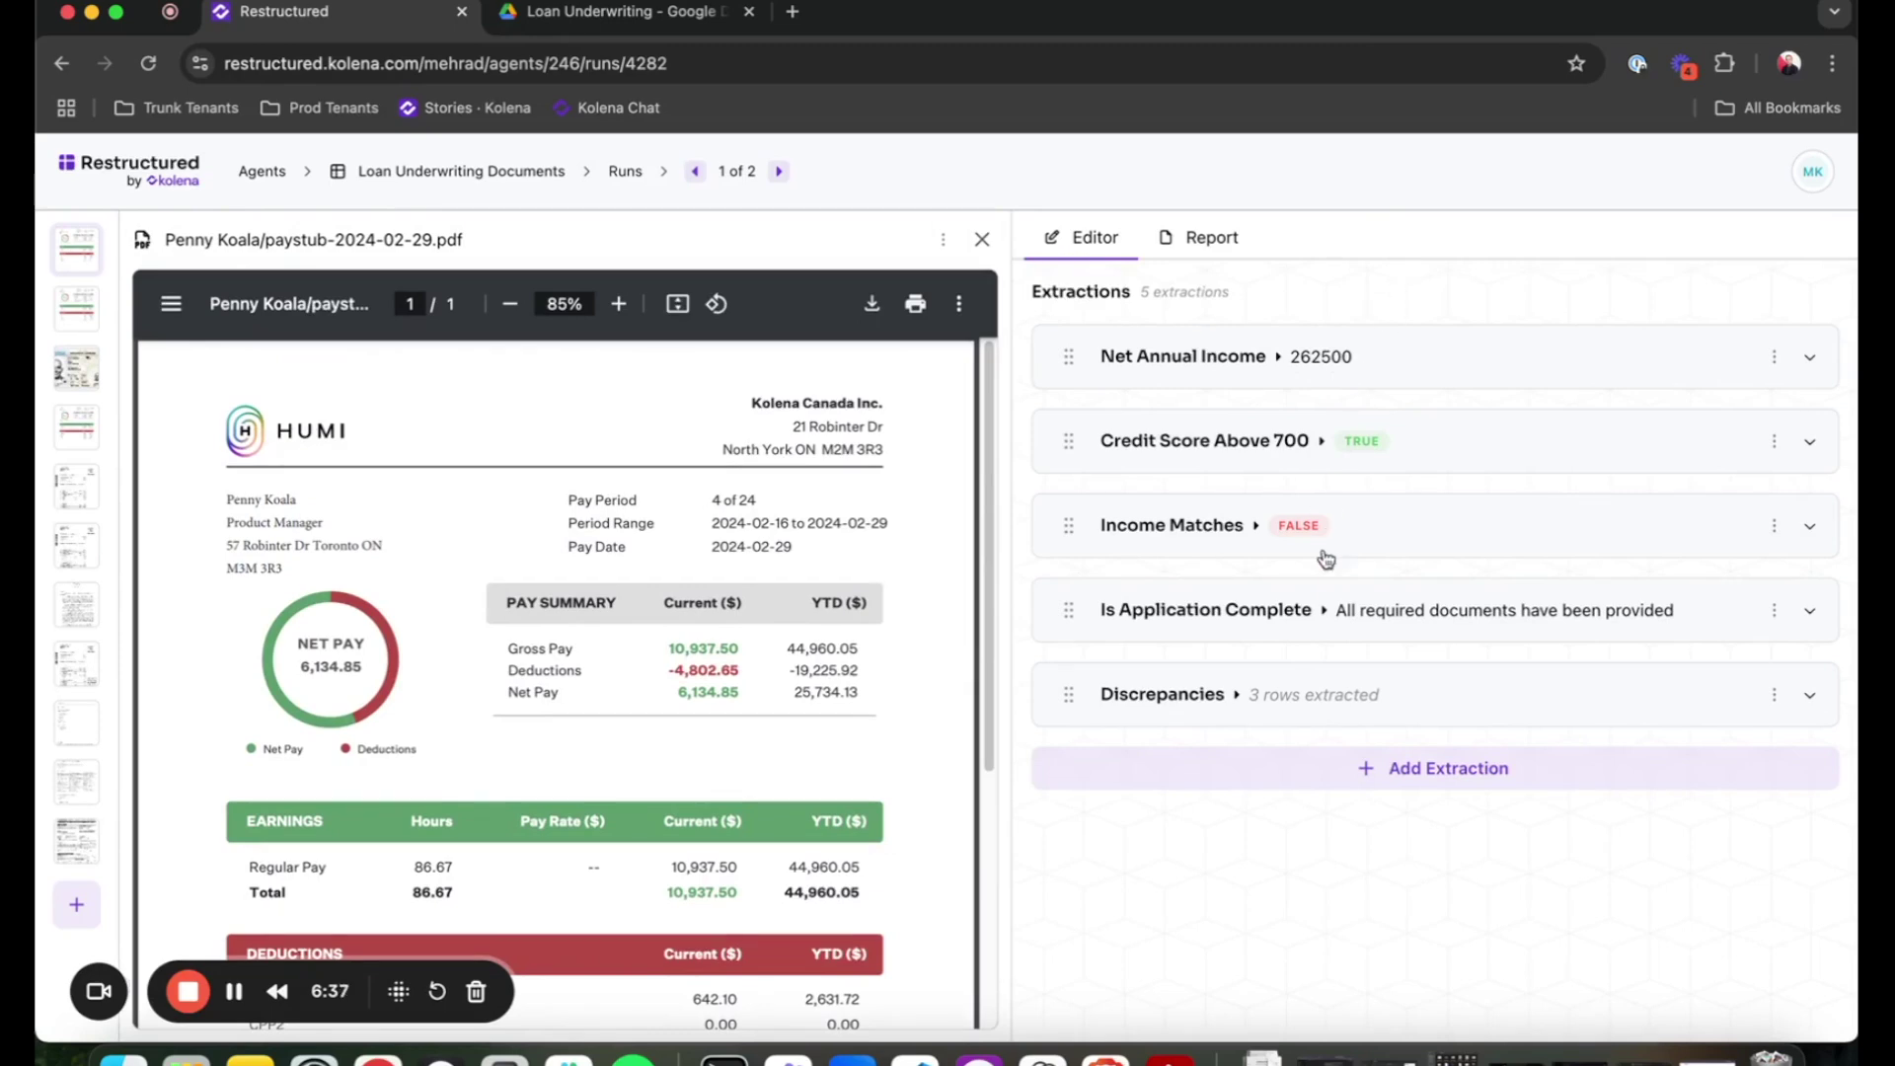
{"action": "scroll", "coordinate": [647, 735], "scroll_direction": "down", "scroll_amount": 3}
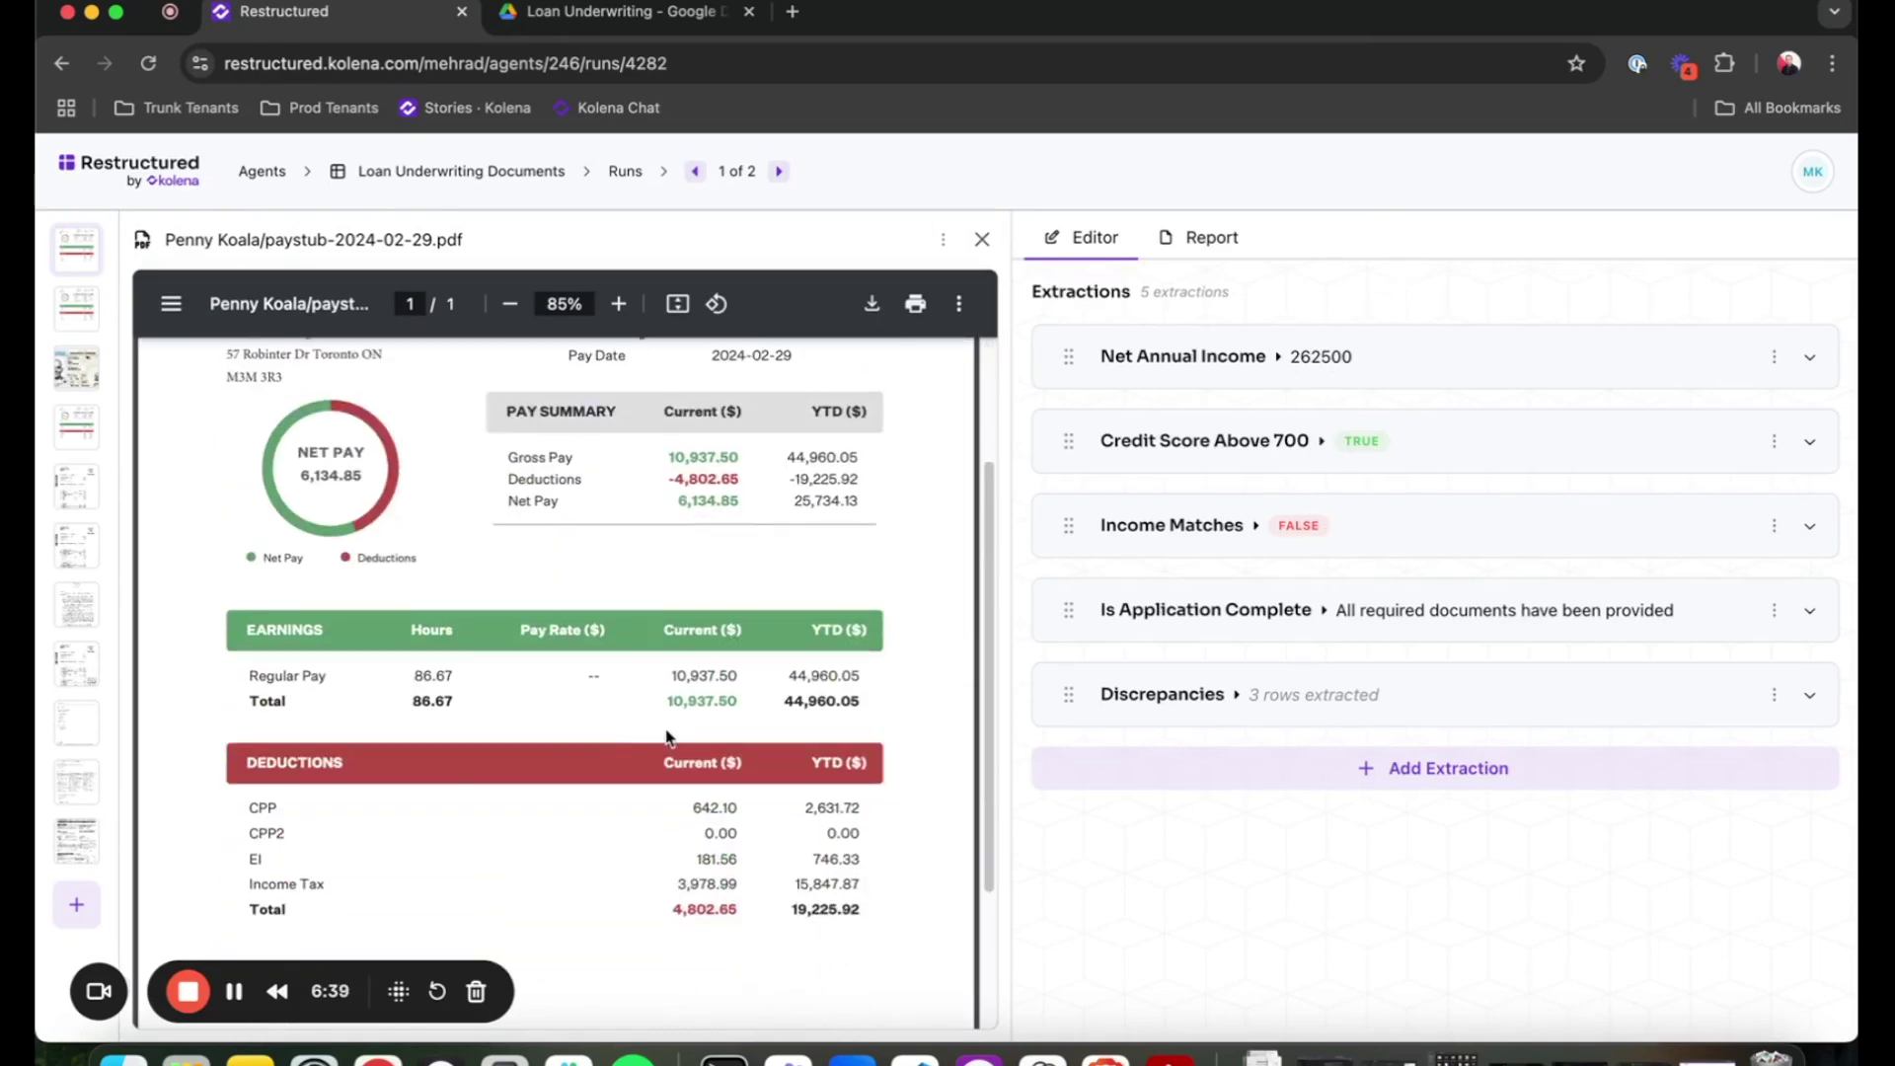
{"action": "scroll", "coordinate": [481, 740], "scroll_direction": "up", "scroll_amount": 3}
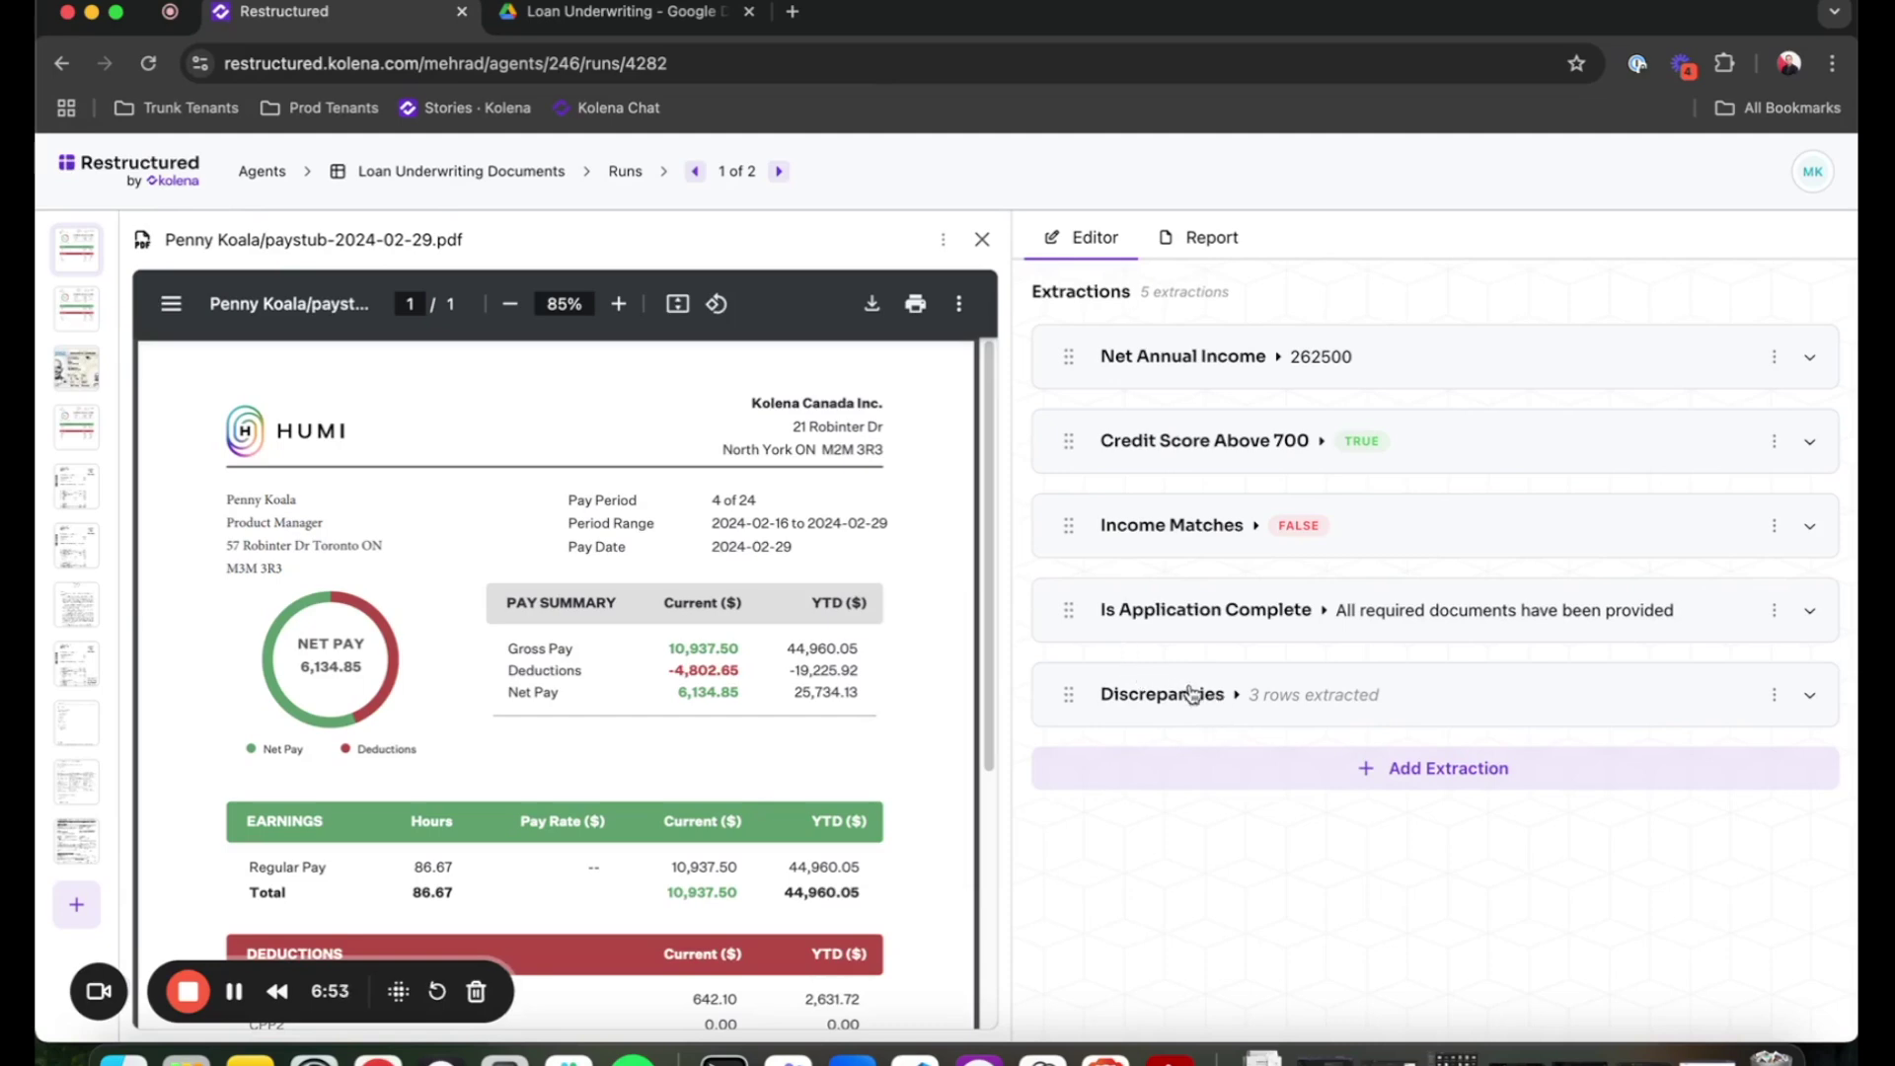
Expand the run's Discrepancies extraction and review the table of mismatches with its source documents
{"action": "left_click", "coordinate": [1283, 696]}
{"action": "scroll", "coordinate": [1413, 537], "scroll_direction": "down", "scroll_amount": 4}
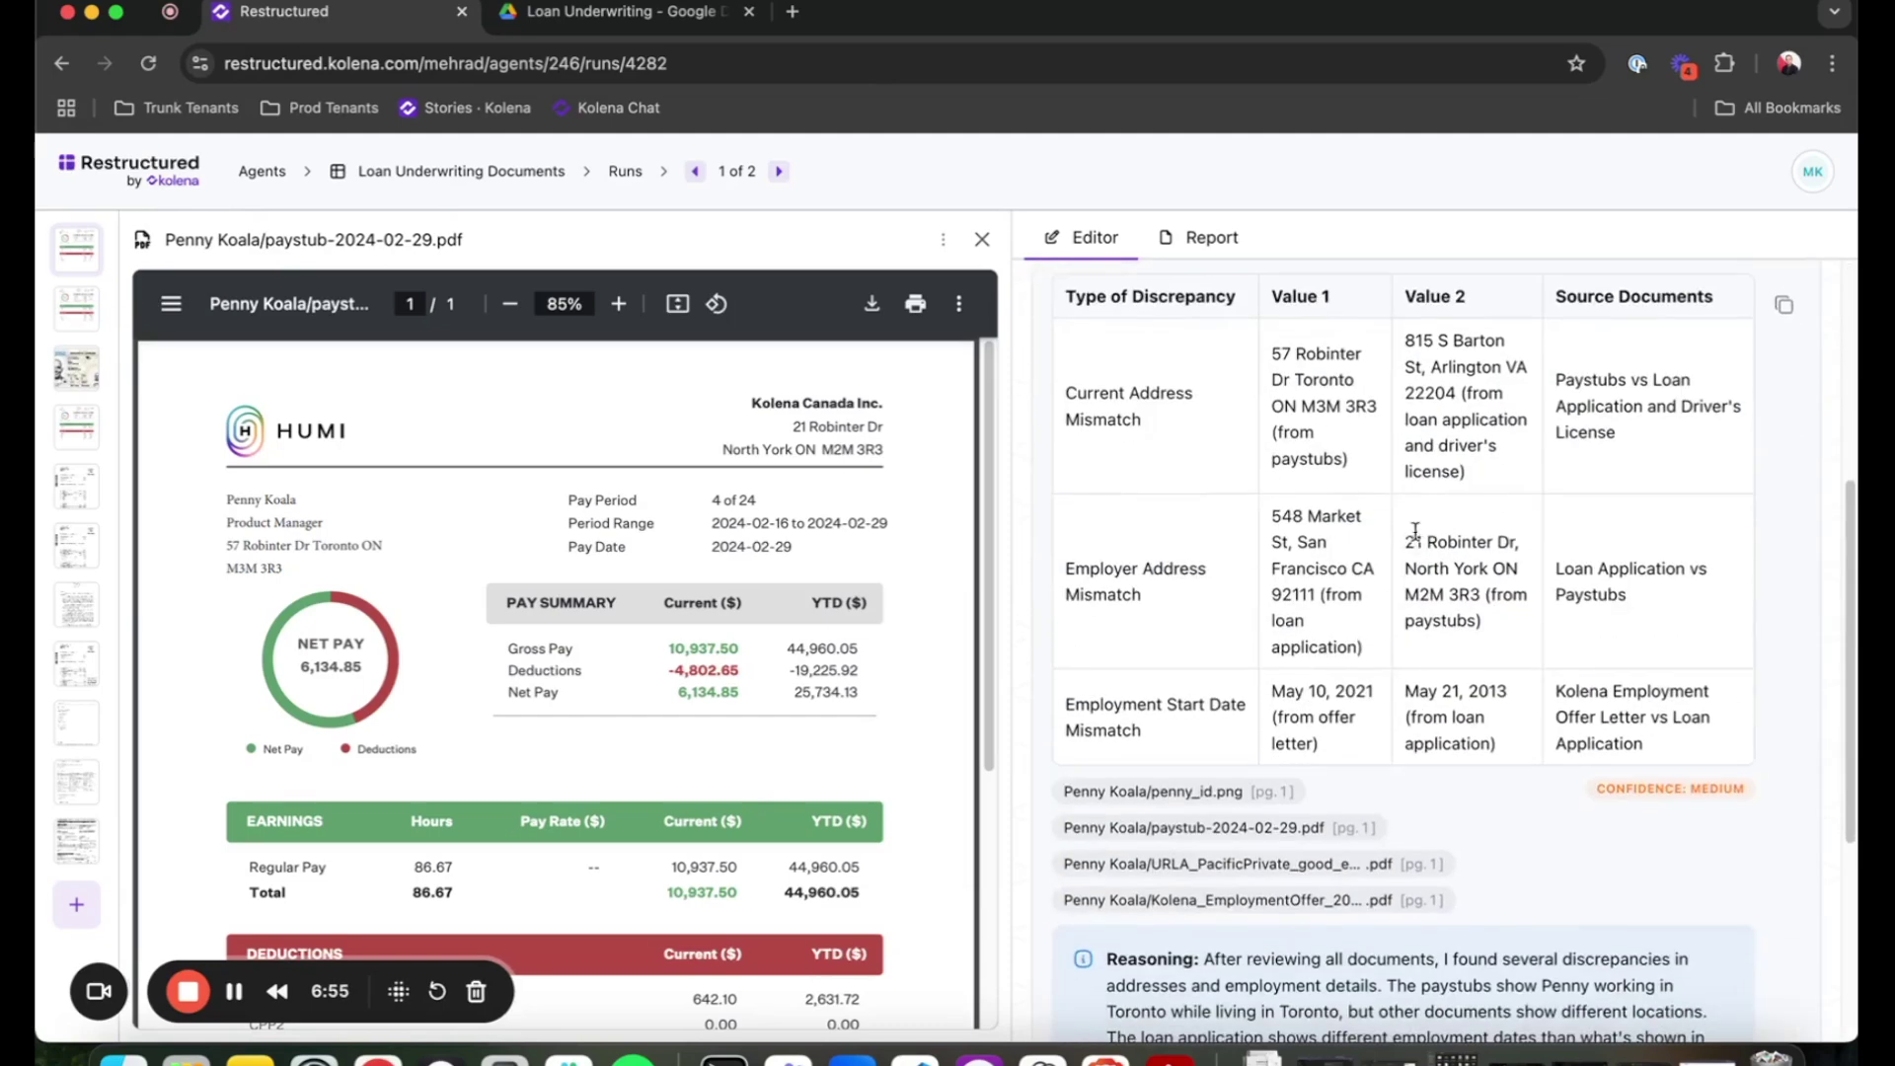
{"action": "scroll", "coordinate": [1550, 635], "scroll_direction": "up", "scroll_amount": 1}
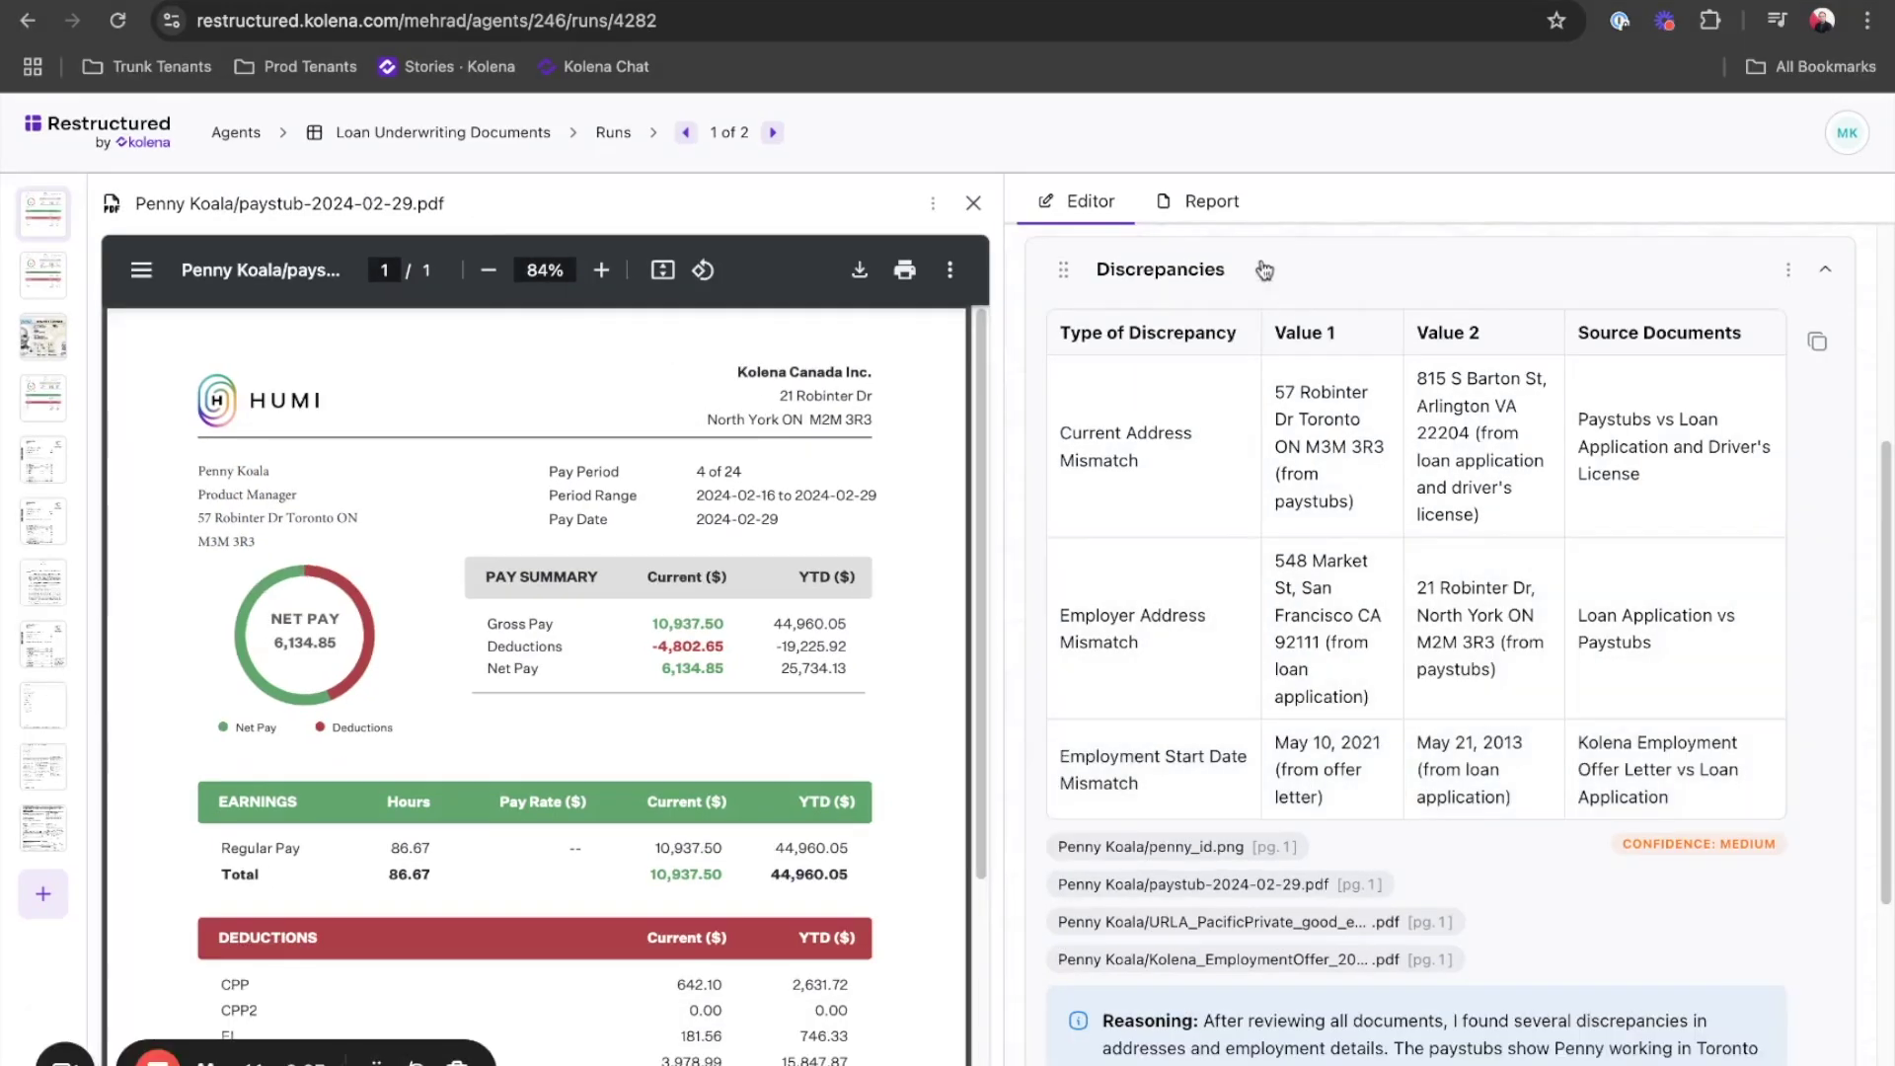
Open the run's report, review it from the Net Annual Income reasoning through Discrepancies, and return to the agent's overview
{"action": "left_click", "coordinate": [1220, 203]}
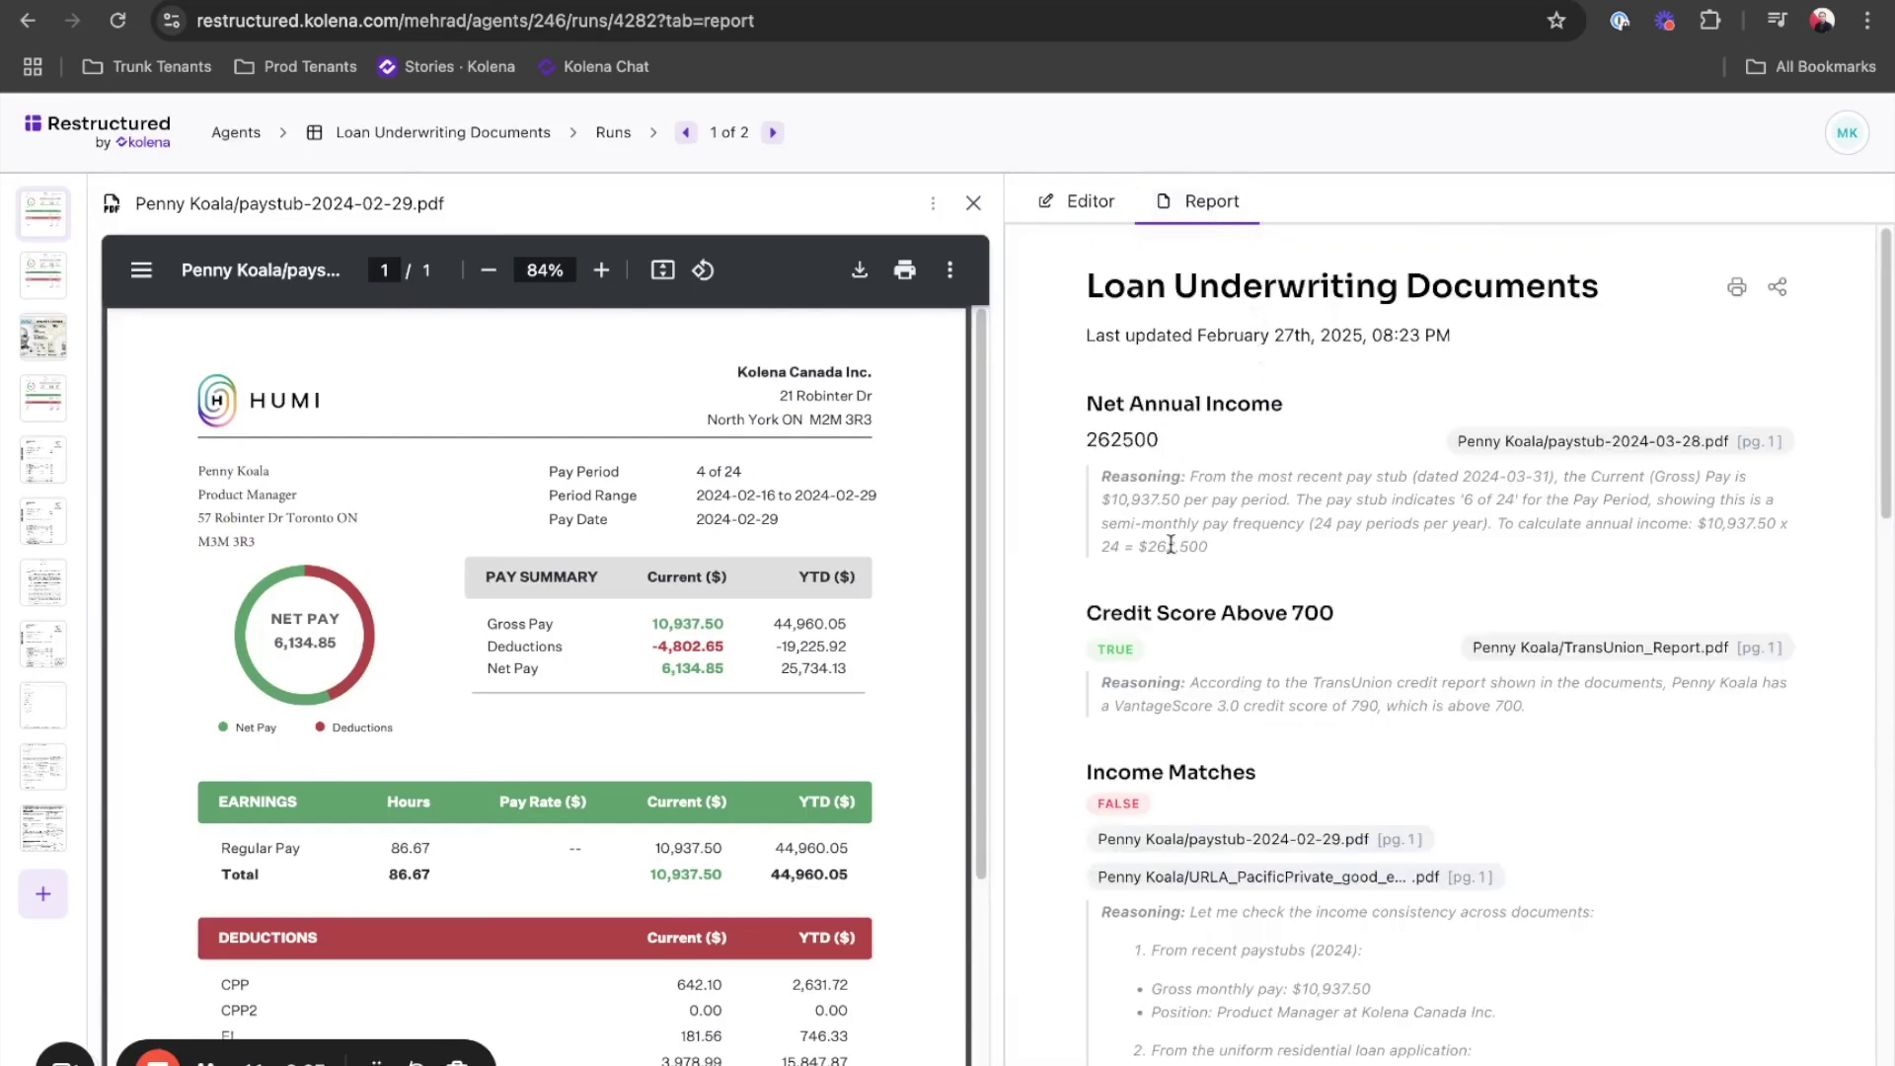
{"action": "left_click_drag", "start_coordinate": [1120, 440], "coordinate": [1190, 546]}
{"action": "scroll", "coordinate": [1184, 528], "scroll_direction": "down", "scroll_amount": 5}
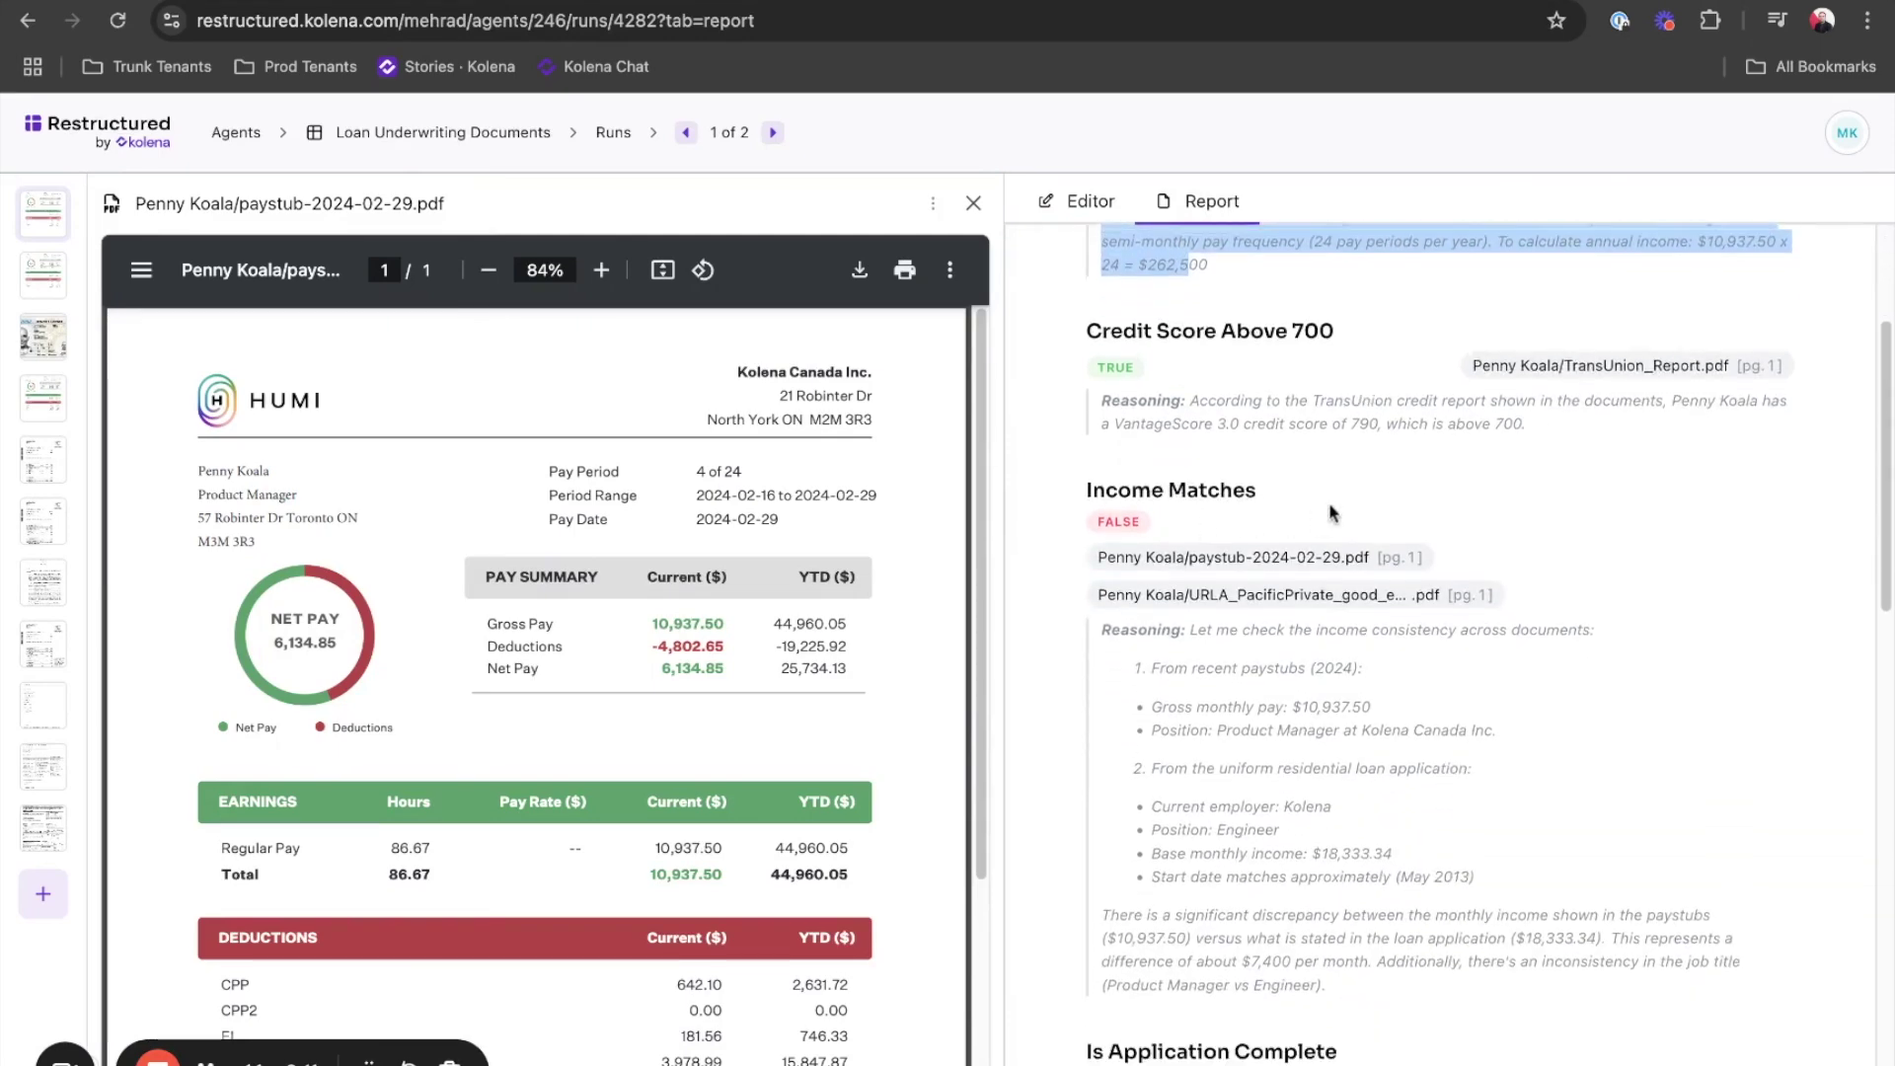
{"action": "scroll", "coordinate": [1439, 462], "scroll_direction": "down", "scroll_amount": 12}
{"action": "scroll", "coordinate": [1439, 462], "scroll_direction": "down", "scroll_amount": 5}
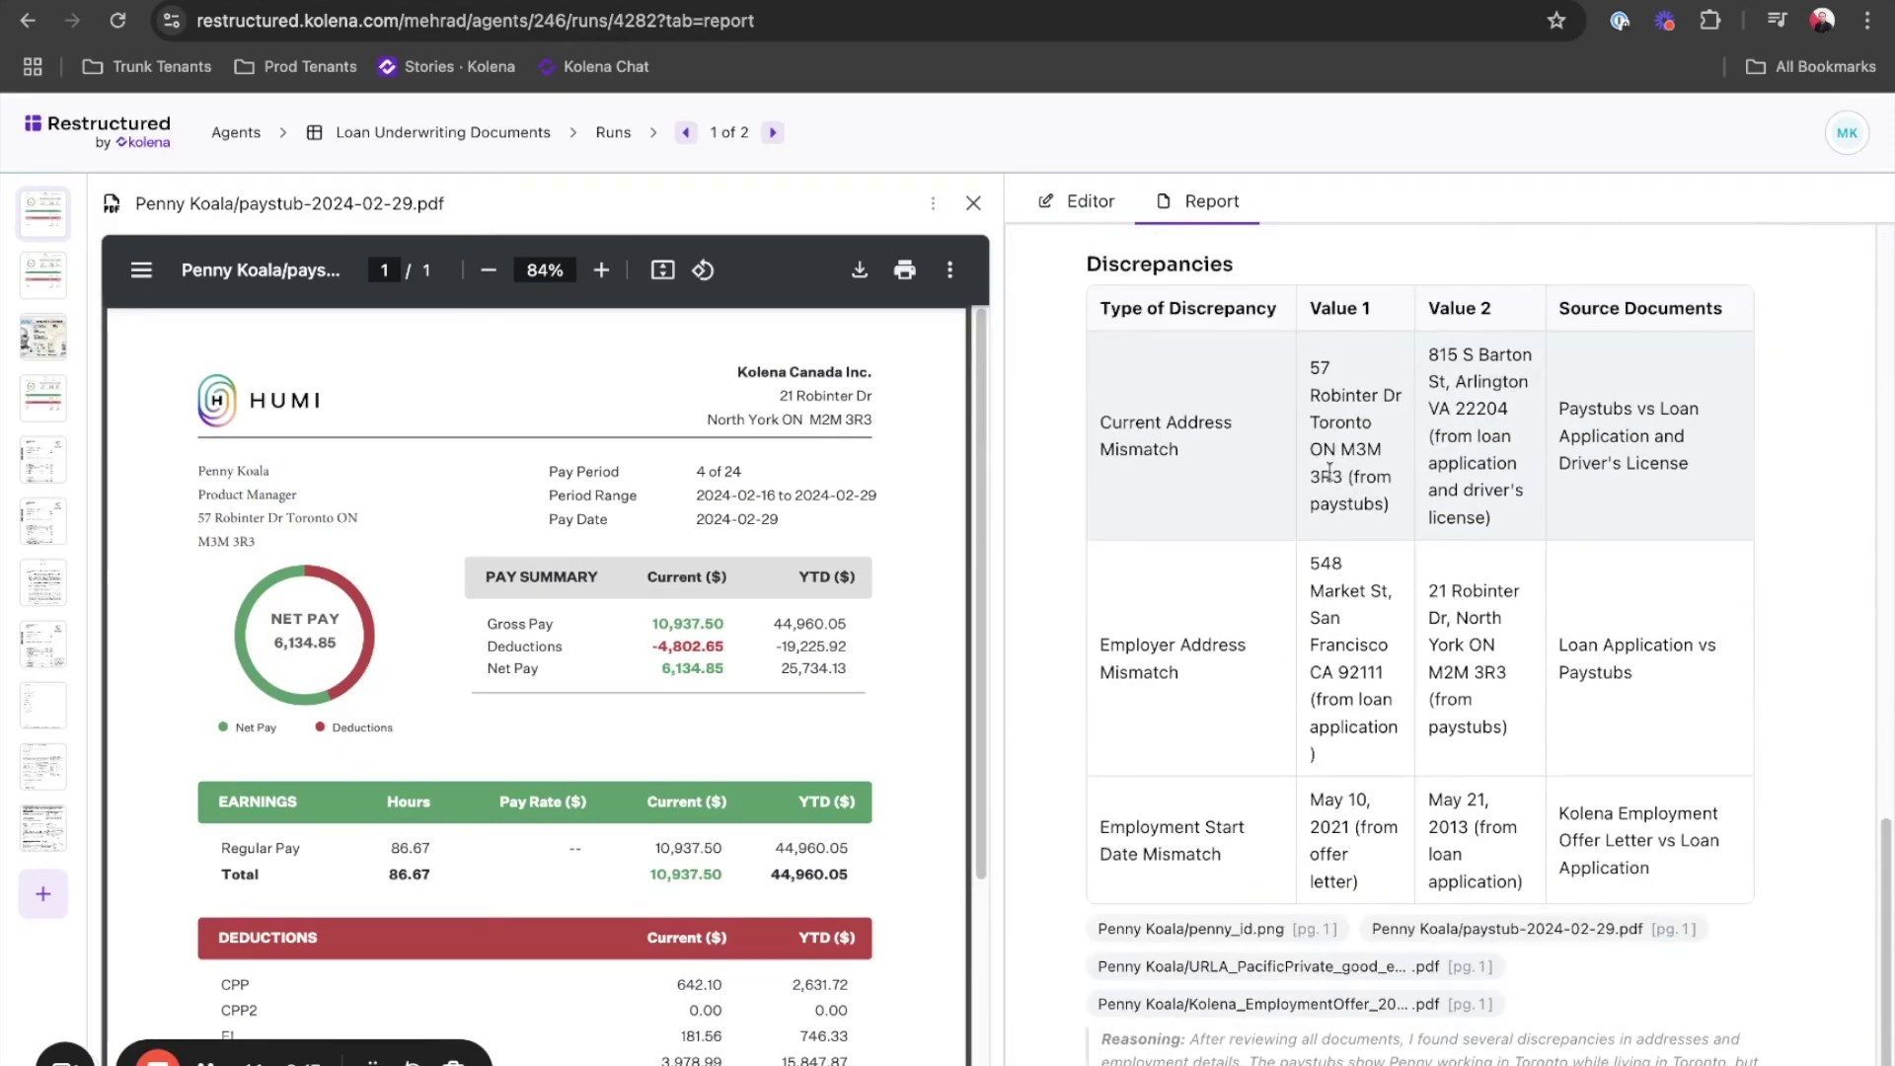
{"action": "scroll", "coordinate": [1336, 481], "scroll_direction": "up", "scroll_amount": 2}
{"action": "scroll", "coordinate": [1337, 481], "scroll_direction": "up", "scroll_amount": 20}
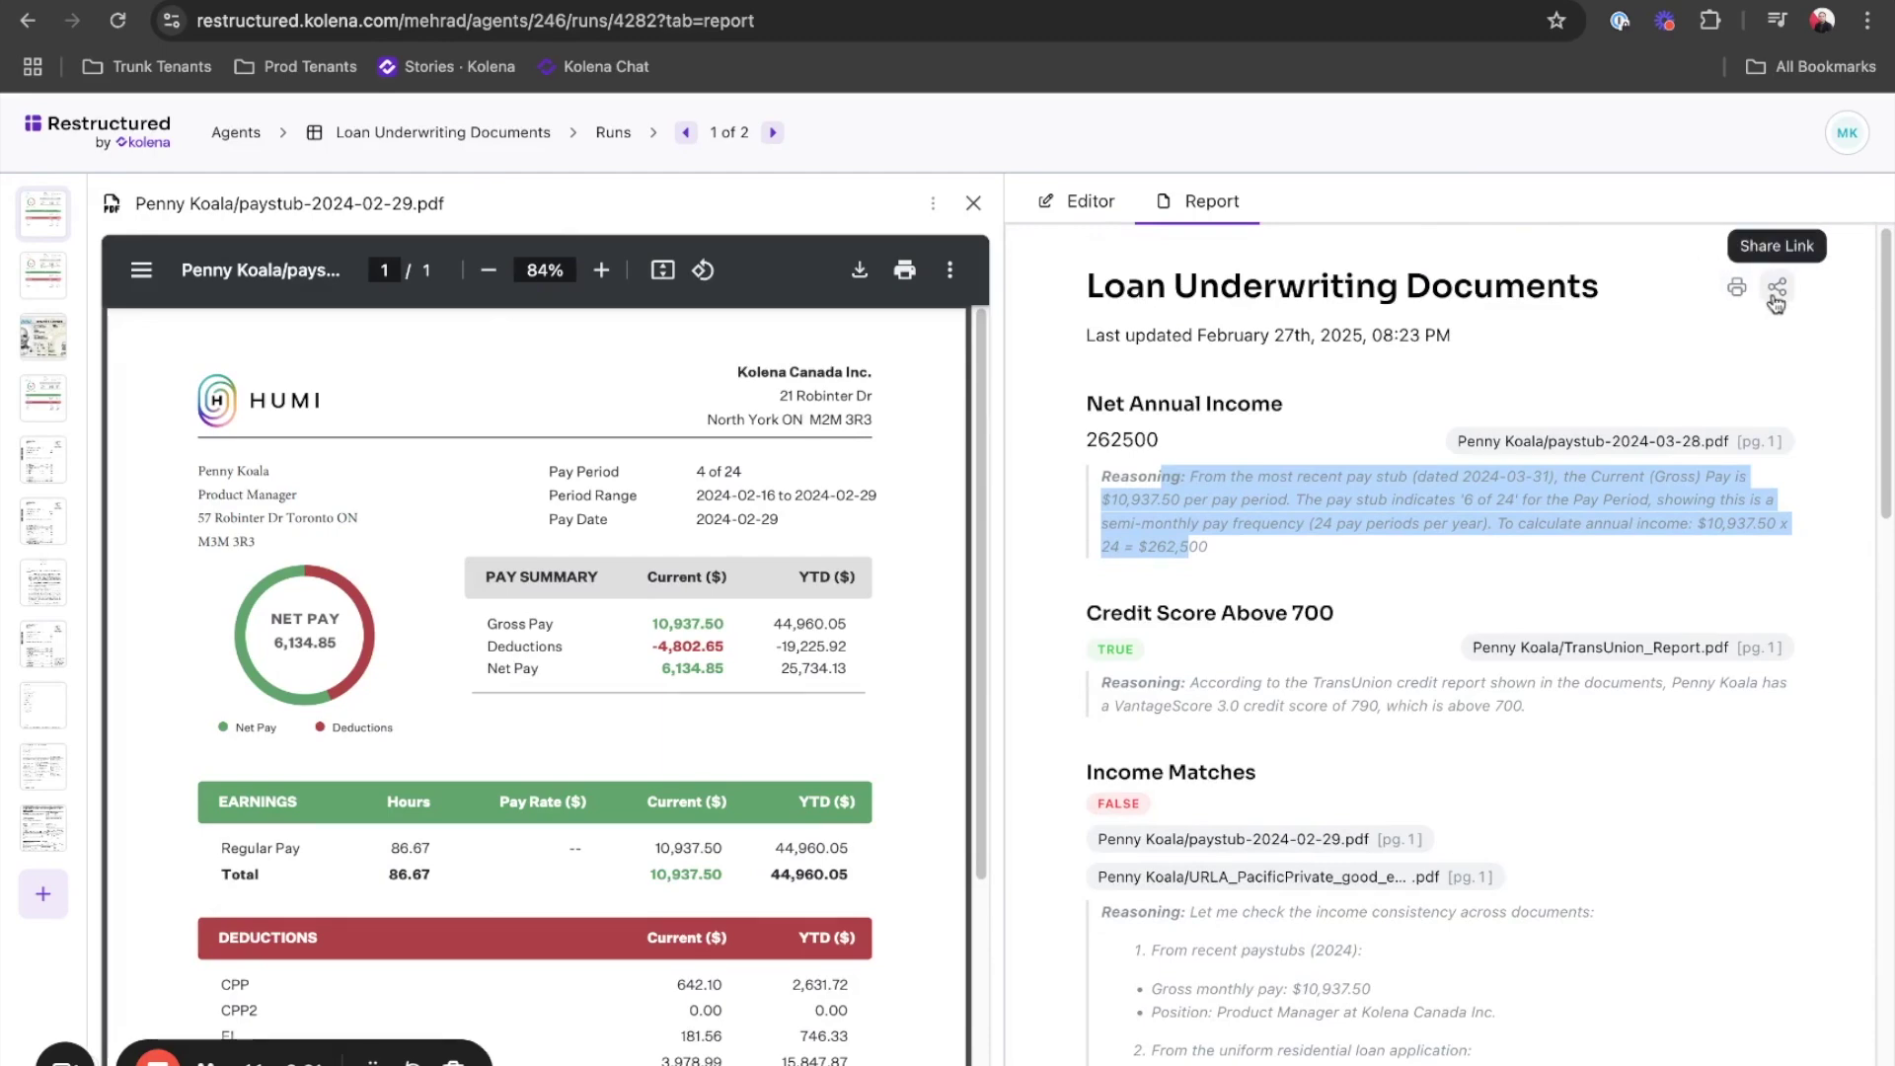
{"action": "left_click", "coordinate": [439, 138]}
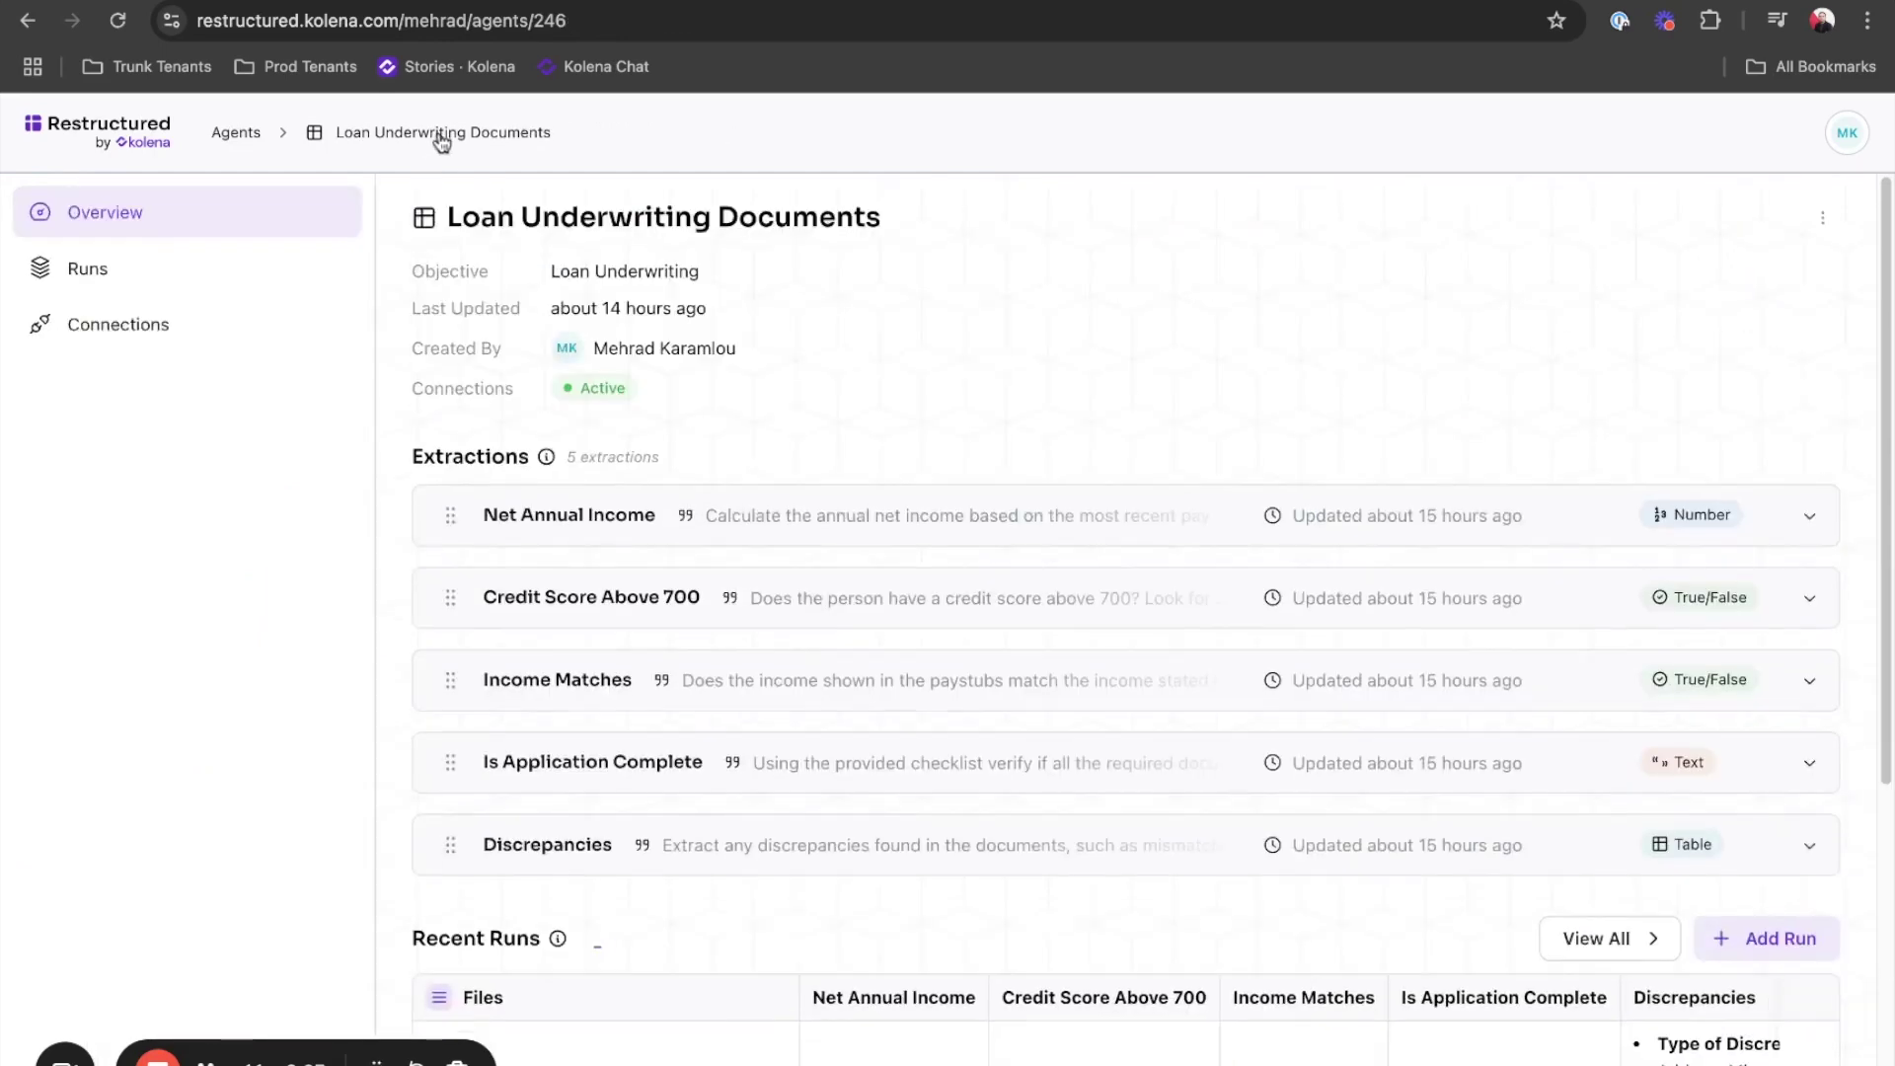